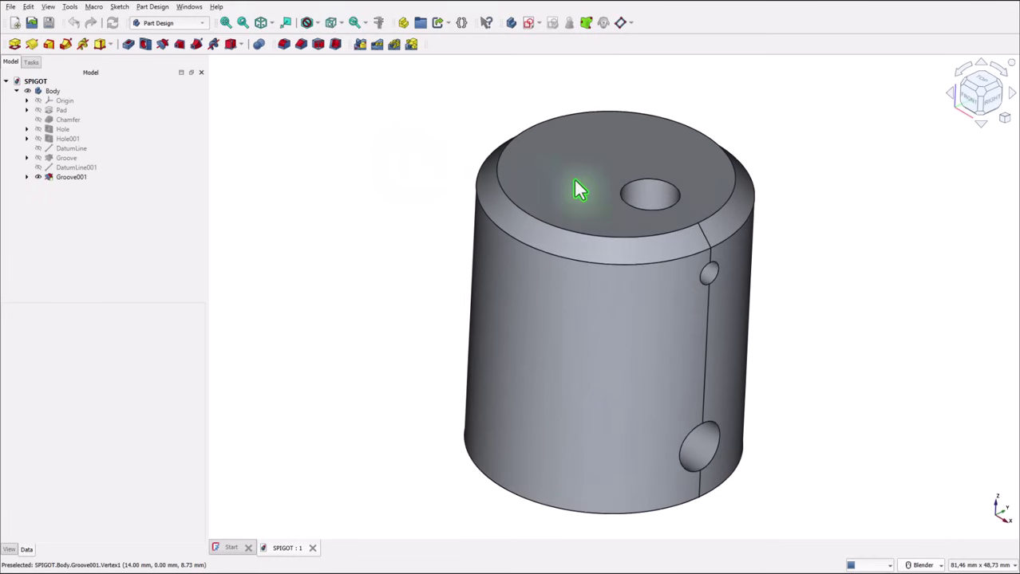
View the spigot reference drawing in Photos, step to the parts overview, and return.
key("alt+Tab")
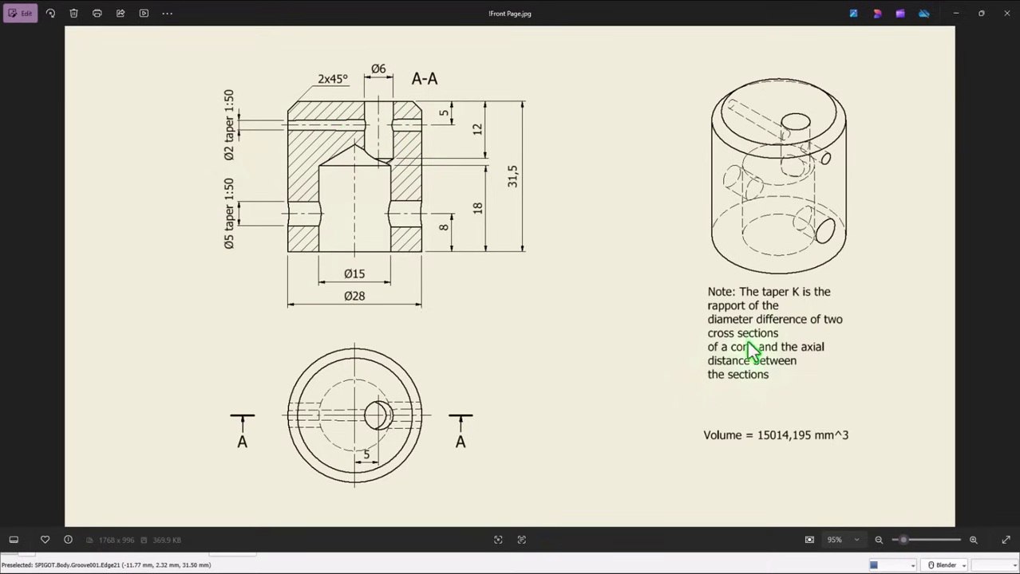
key("Right")
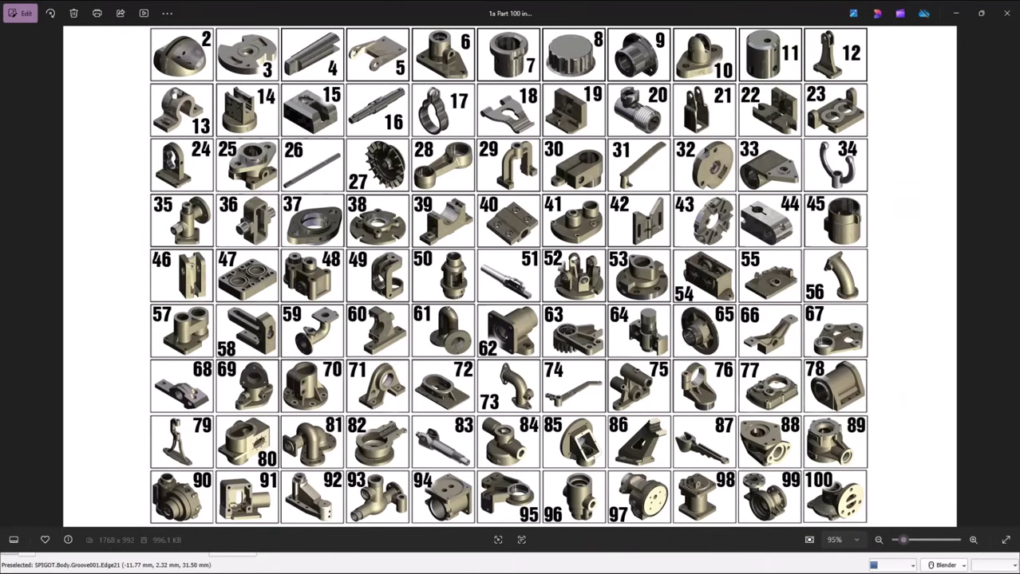
key("Left")
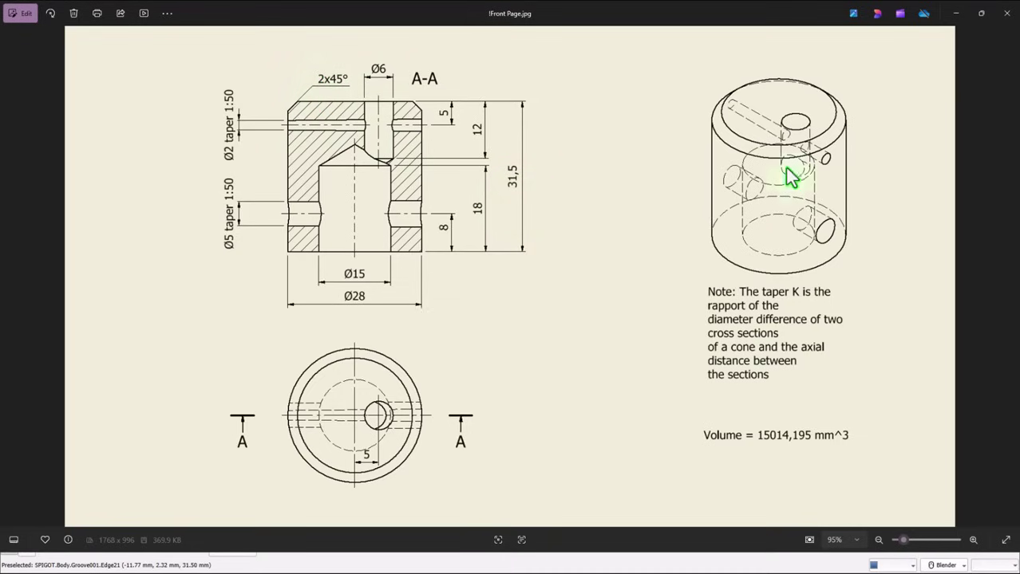
Create a new FreeCAD document and start a sketch attached to the XY-plane.
key("alt+Tab")
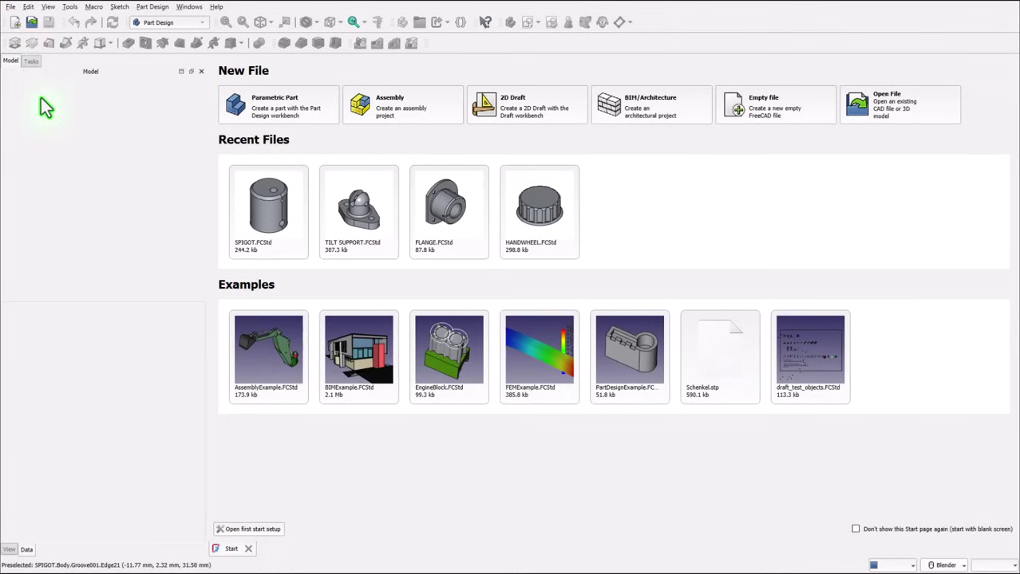
left_click(15, 24)
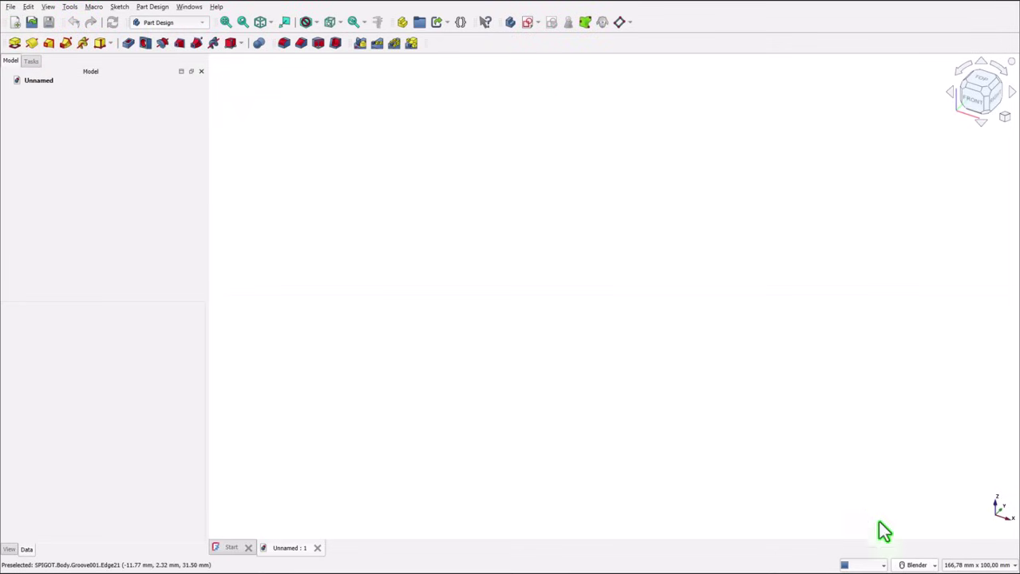
left_click(528, 22)
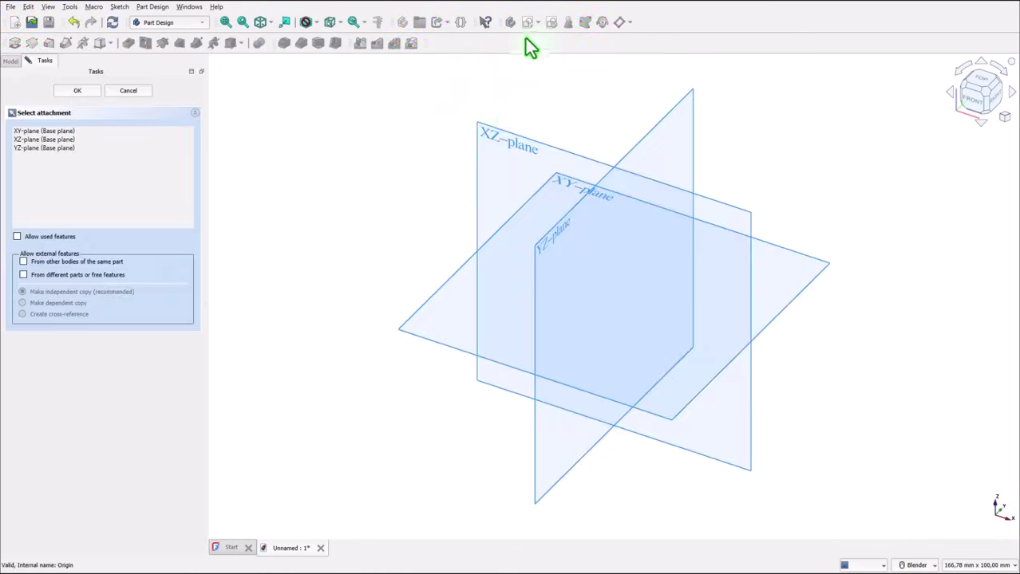
left_click(797, 257)
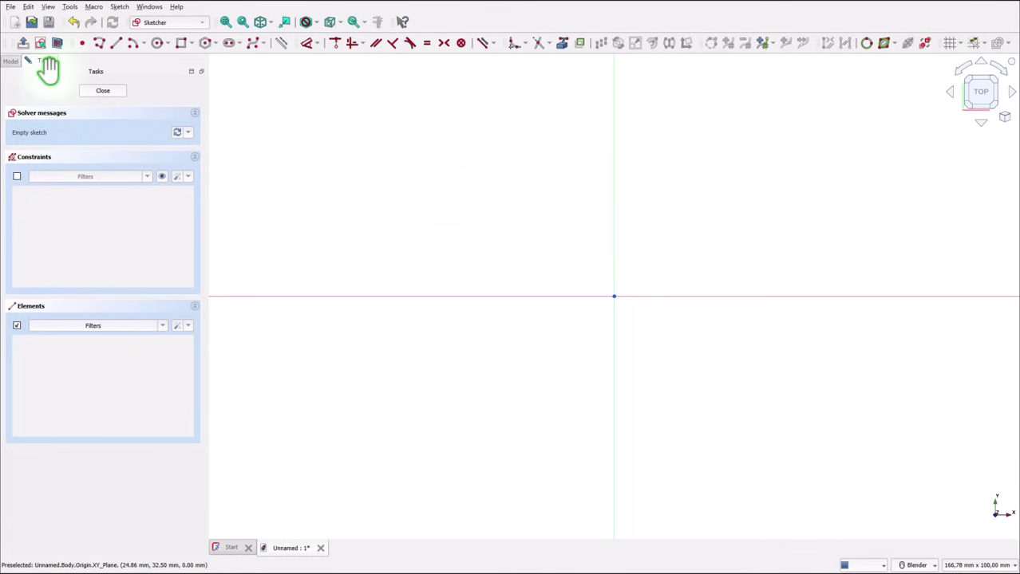
Draw a 28 mm diameter circle centred on the origin and close the sketch.
left_click(157, 44)
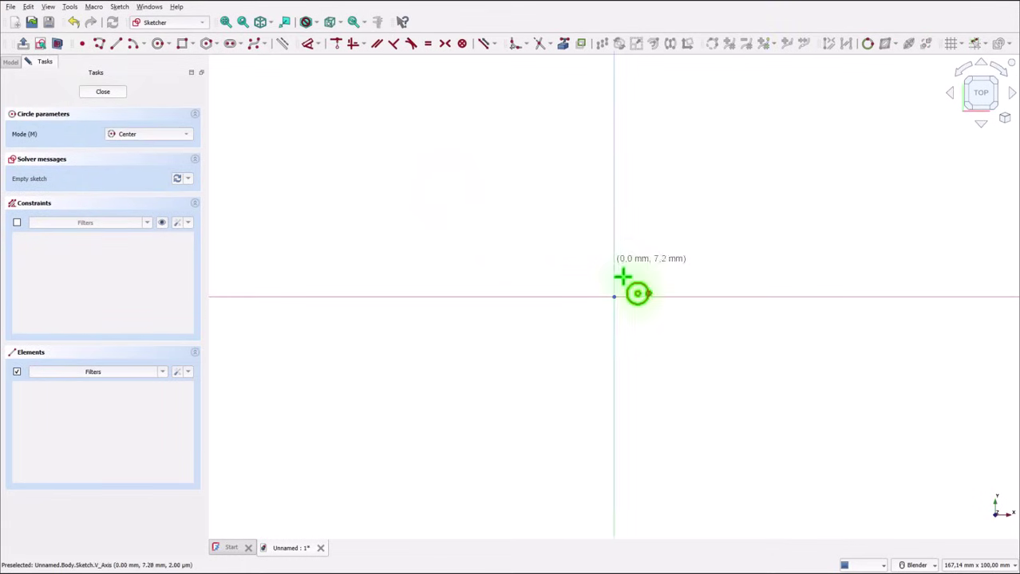
left_click(613, 297)
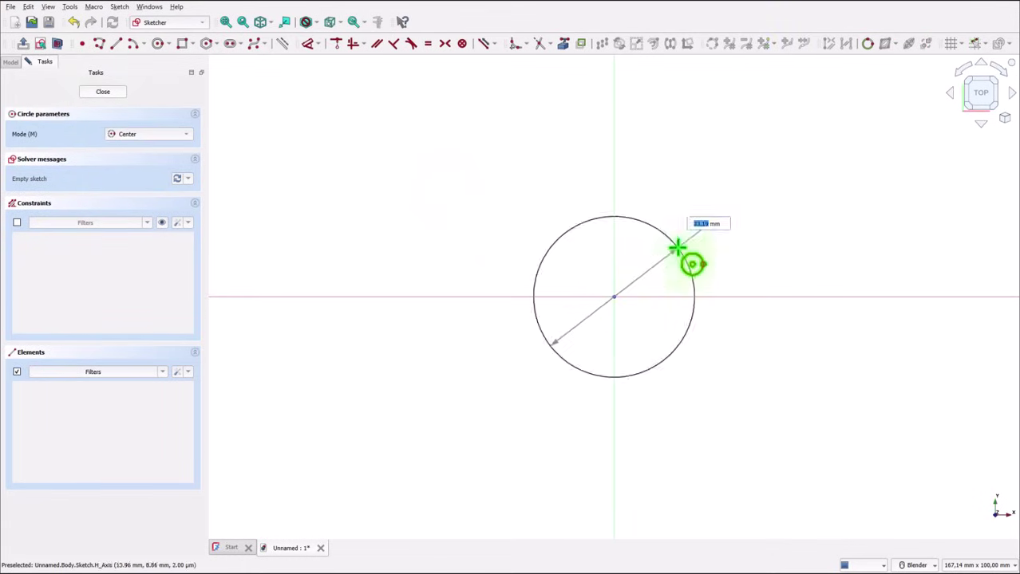
type("28")
key("Return")
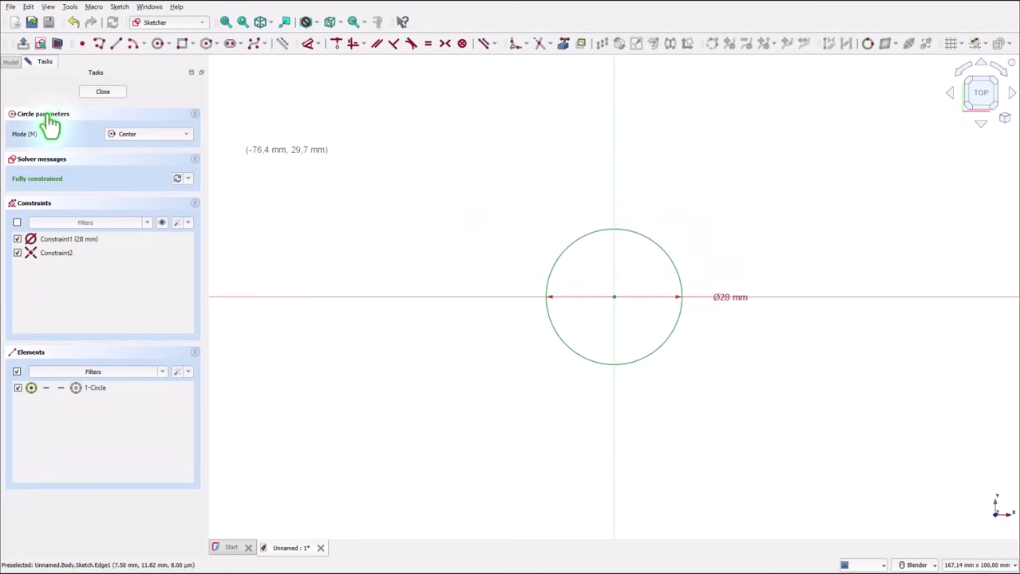
left_click(88, 90)
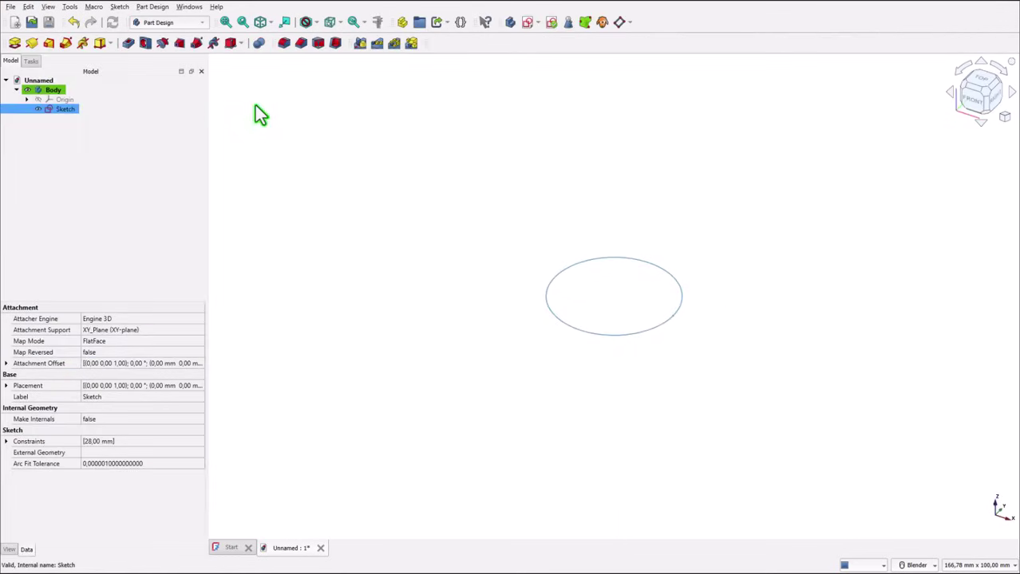
Pad the circle sketch into a cylinder 31.5 mm tall.
left_click(16, 43)
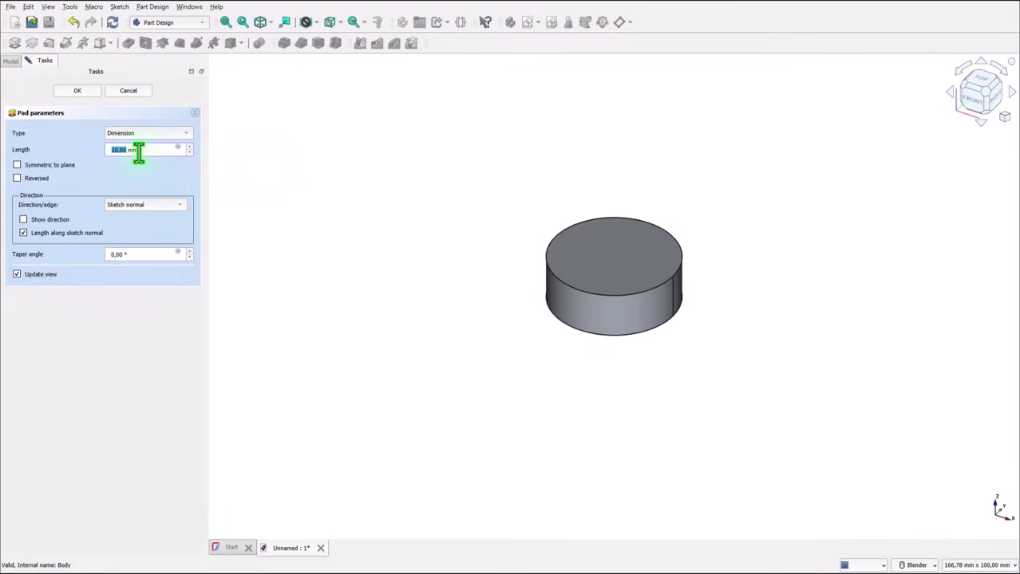
left_click(70, 170)
left_click_drag(135, 150, 83, 167)
type("31,5")
key("Return")
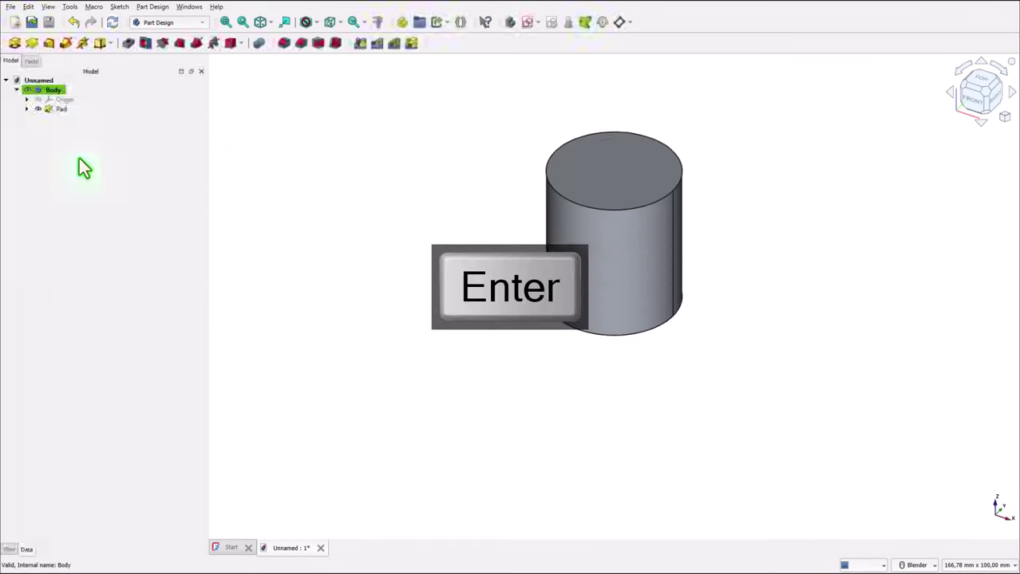
Chamfer the cylinder's top edge by 2 mm, then check the reference drawing.
left_click(618, 206)
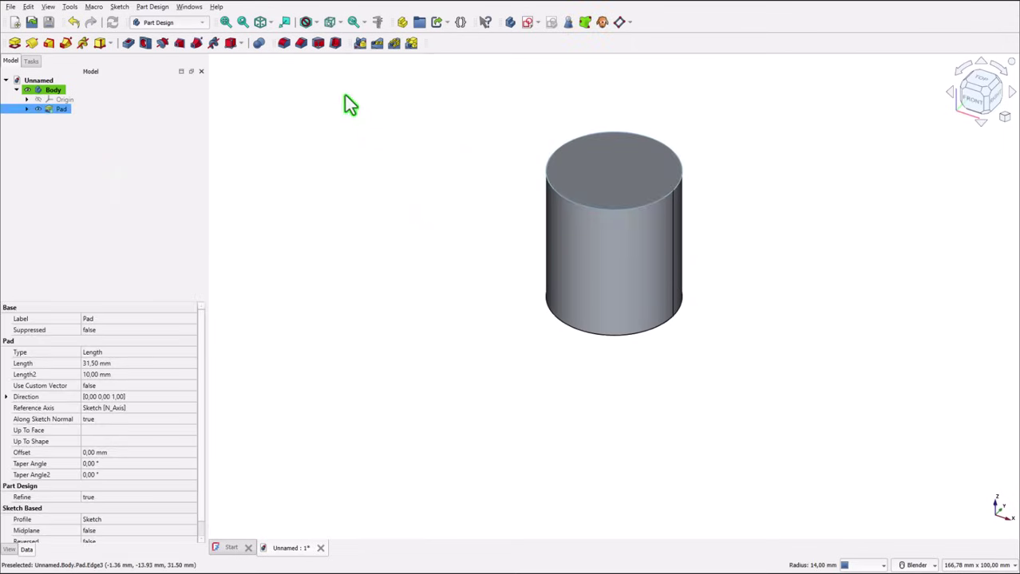
left_click(301, 46)
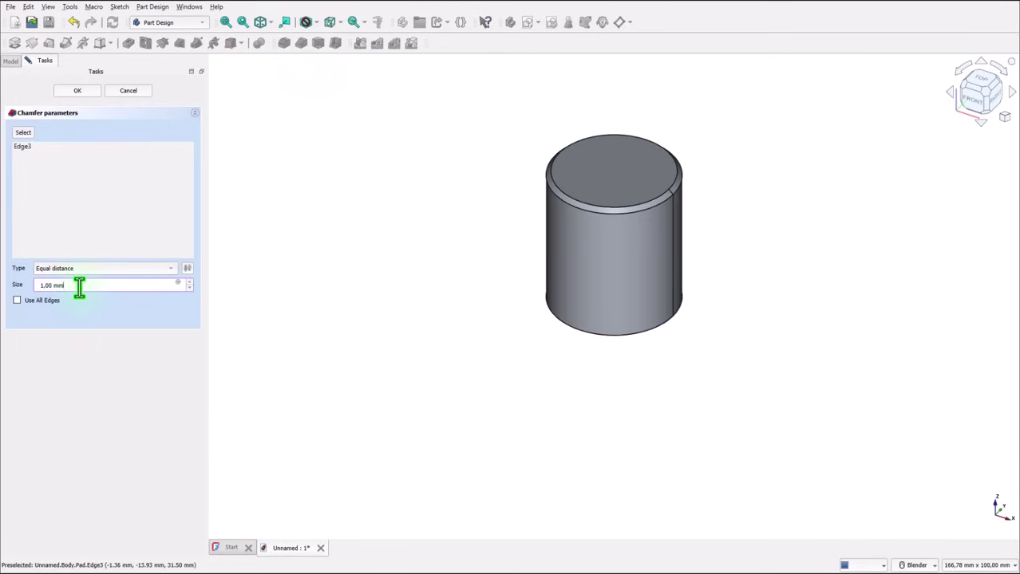
scroll(79, 288, "up", 1)
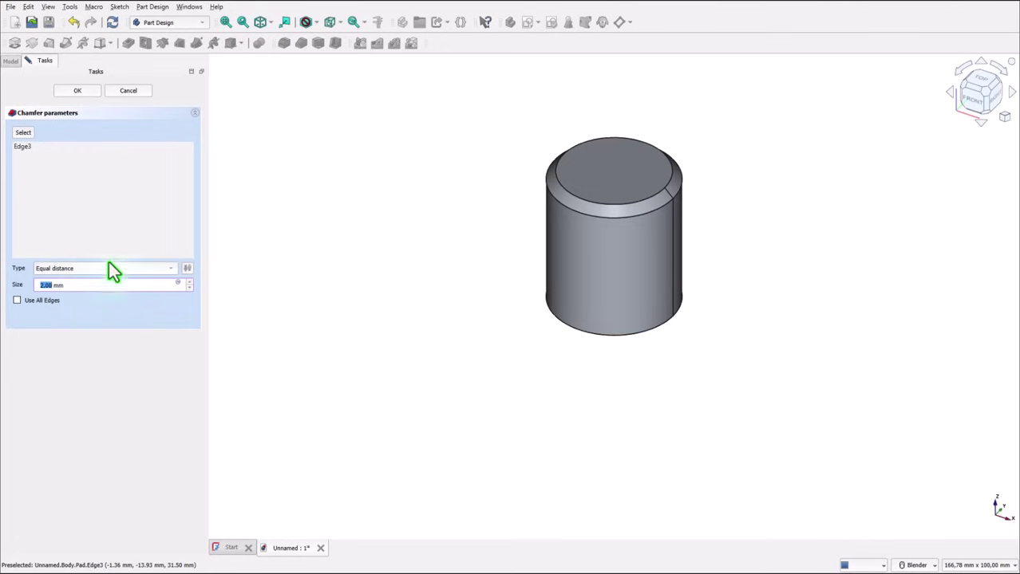
left_click(78, 91)
key("alt+Tab")
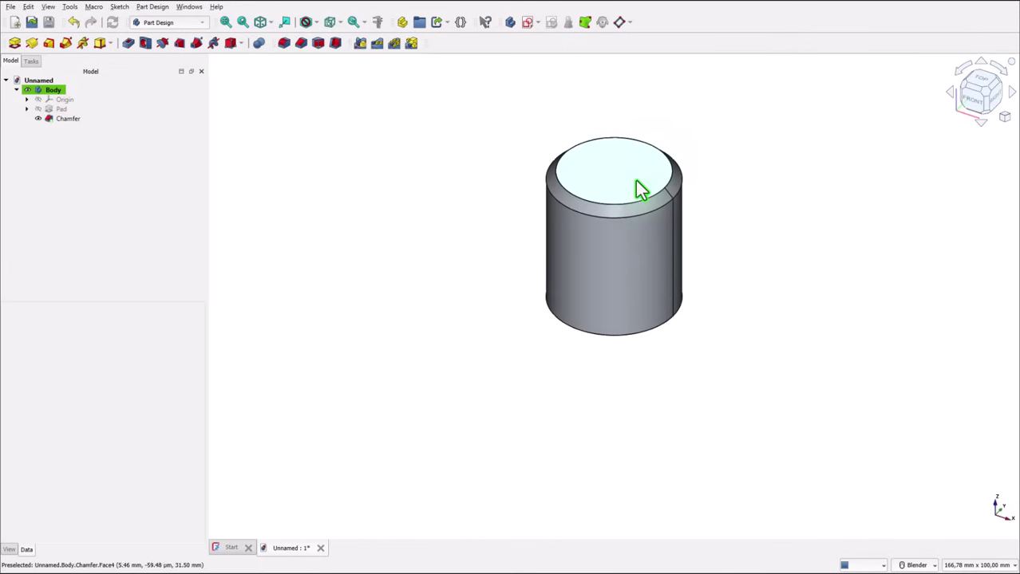
Start a sketch on the top face with a small circle centred on the horizontal axis.
left_click(637, 182)
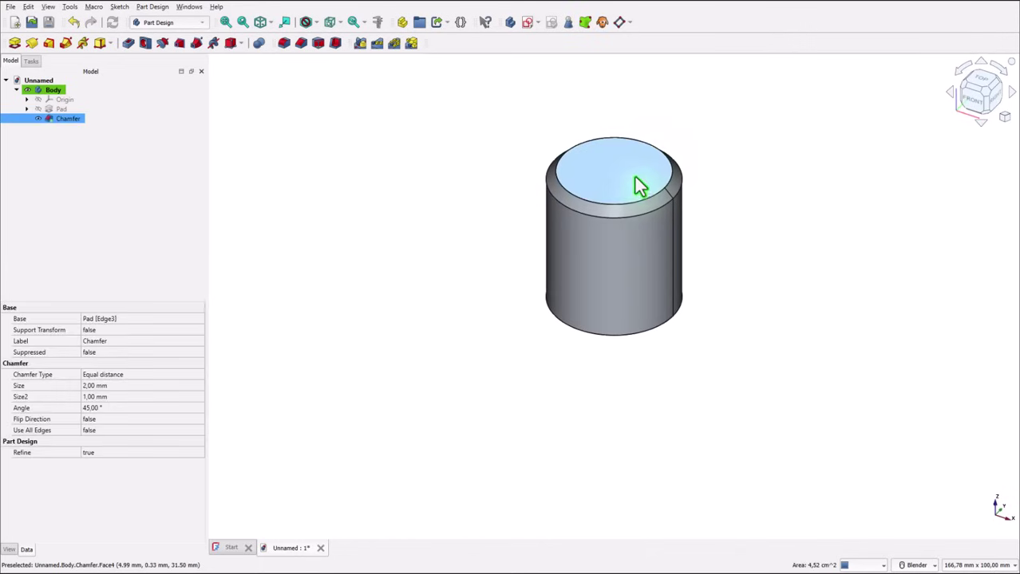
left_click(527, 24)
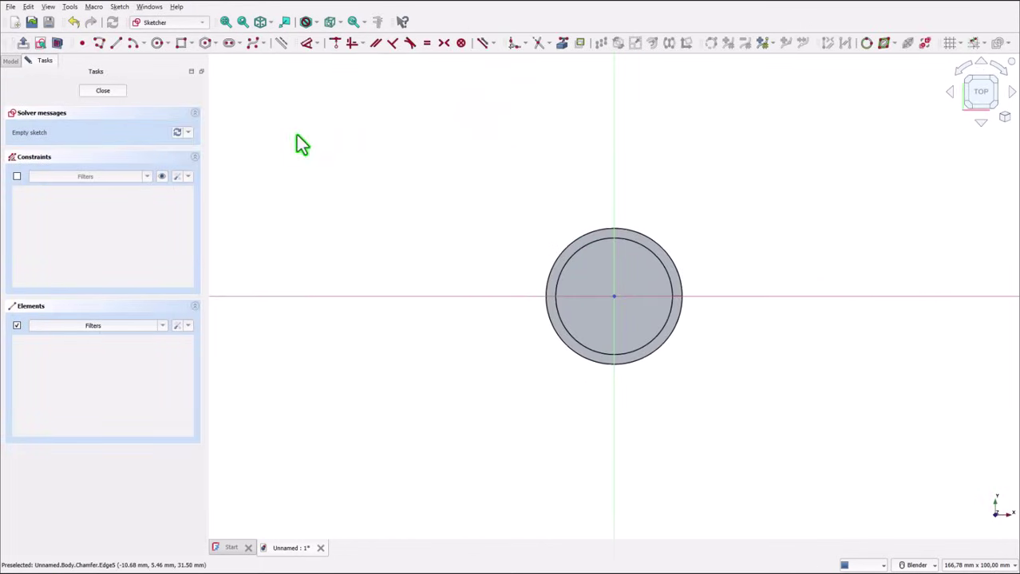
left_click(158, 45)
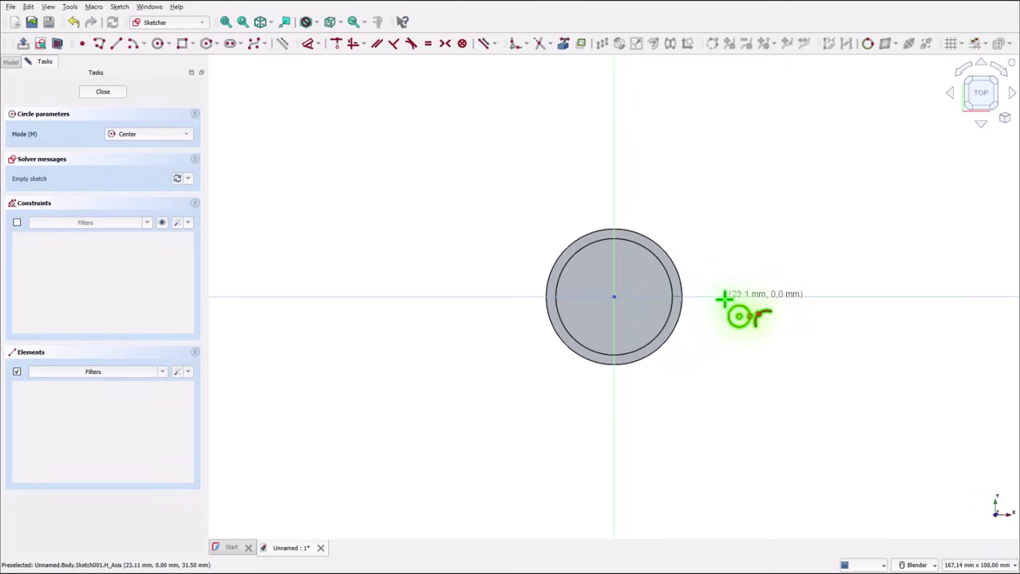
left_click(649, 298)
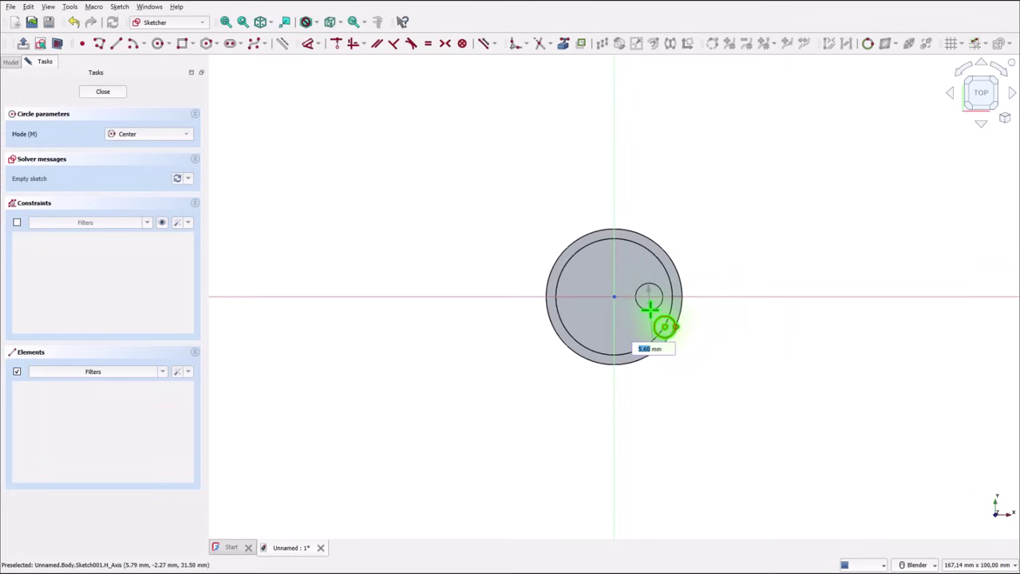
left_click(650, 309)
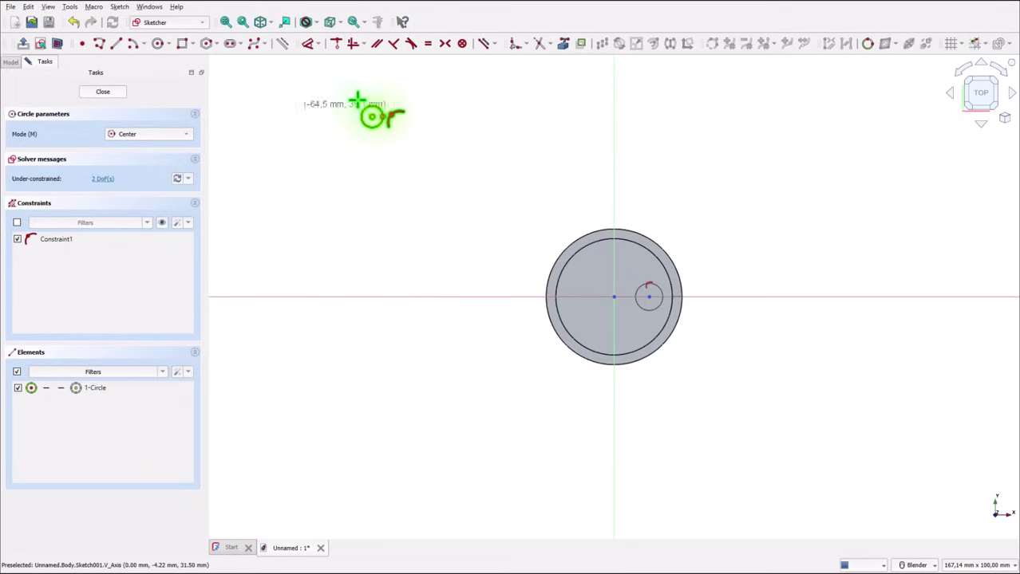
Dimension the circle centre 5 mm horizontally from the origin and close the sketch.
left_click(307, 43)
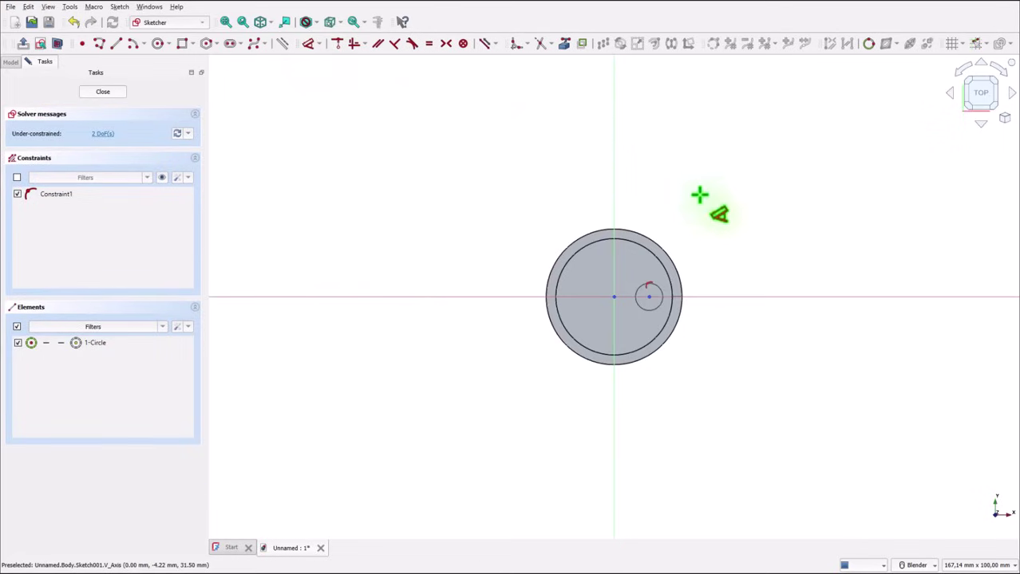
left_click(651, 297)
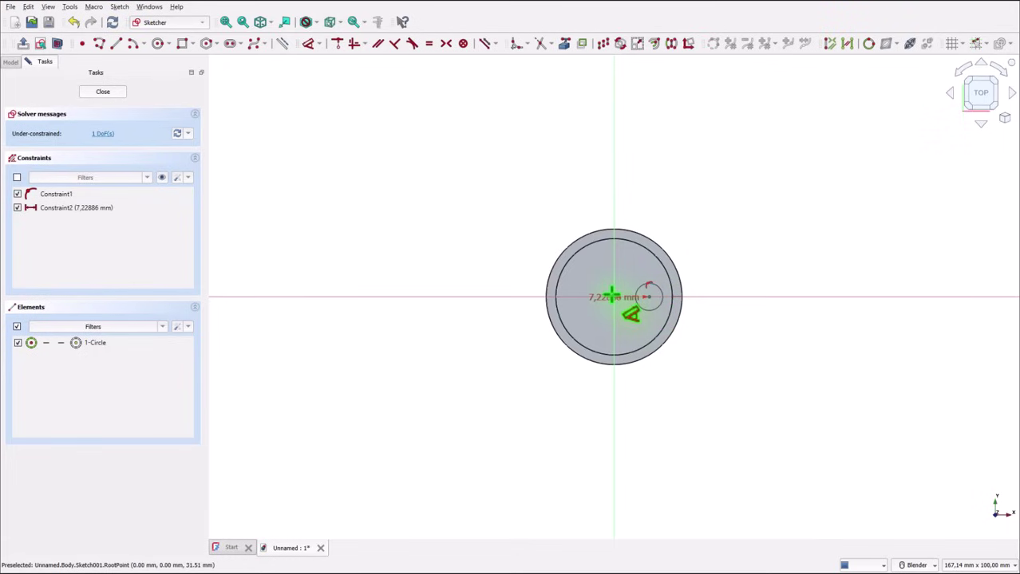
left_click(611, 295)
left_click(638, 412)
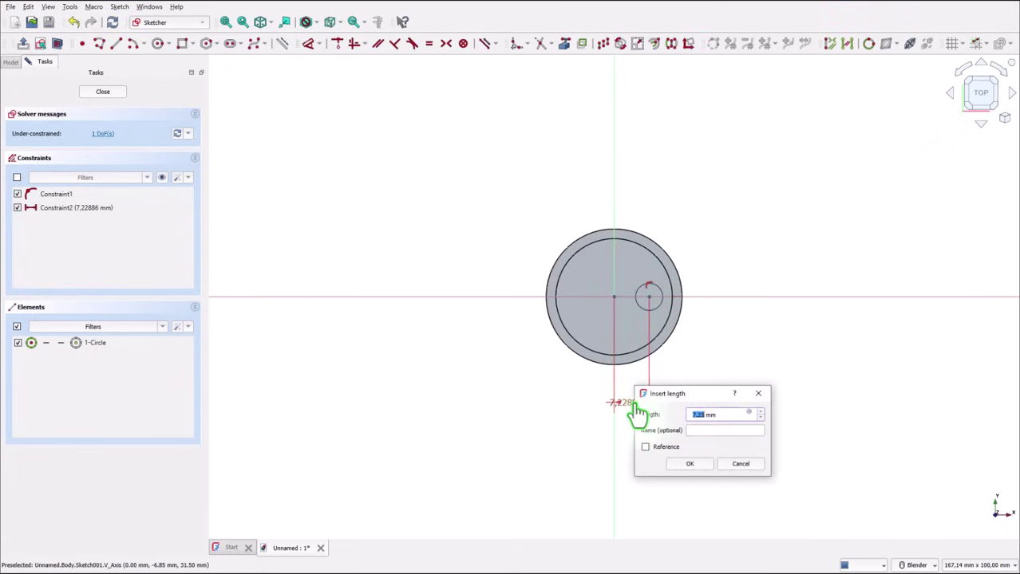
type("5")
key("Return")
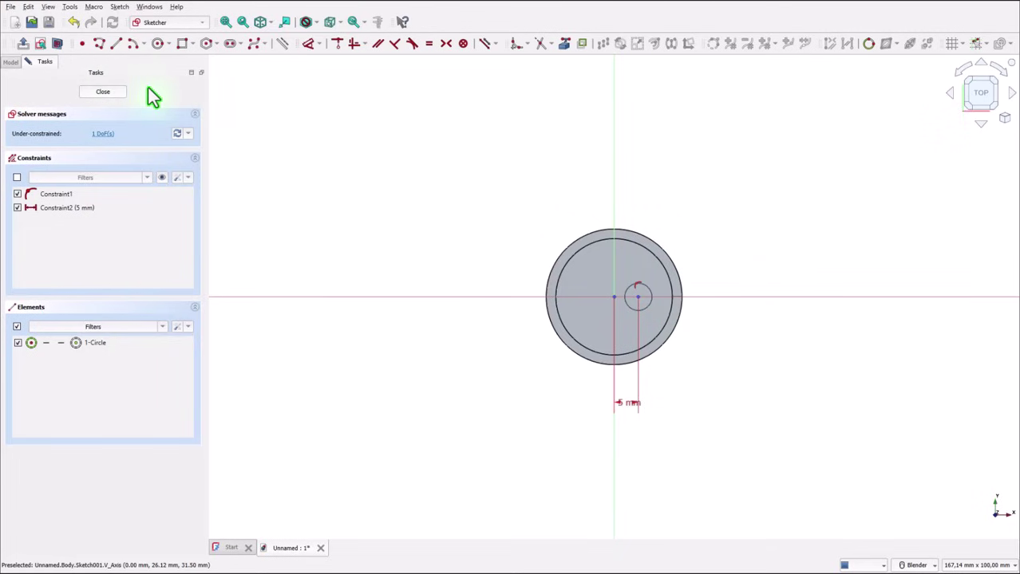
left_click(101, 91)
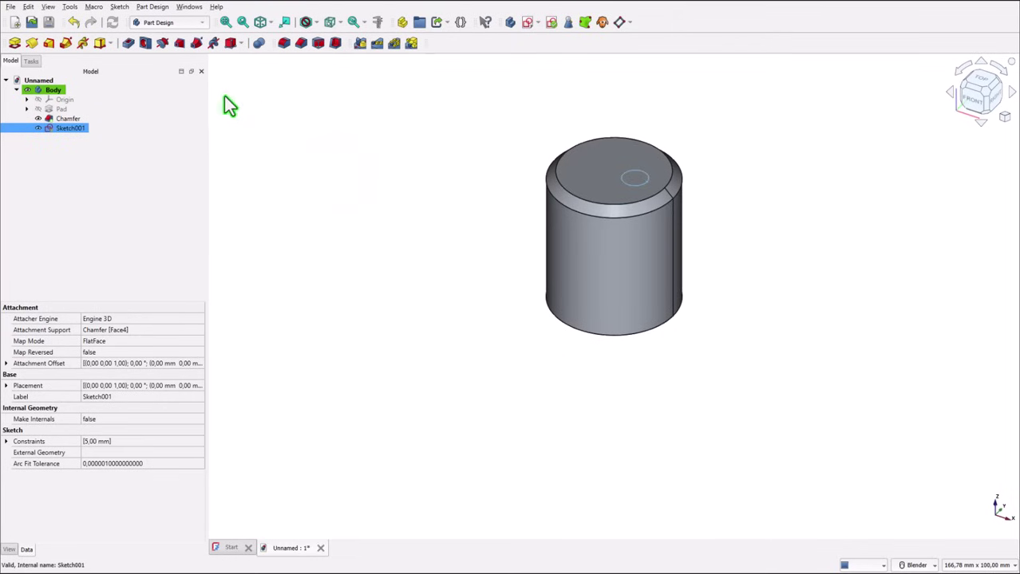
Create a Ø6 mm, 12 mm deep hole from Sketch001, then bring up the reference drawing.
left_click(144, 43)
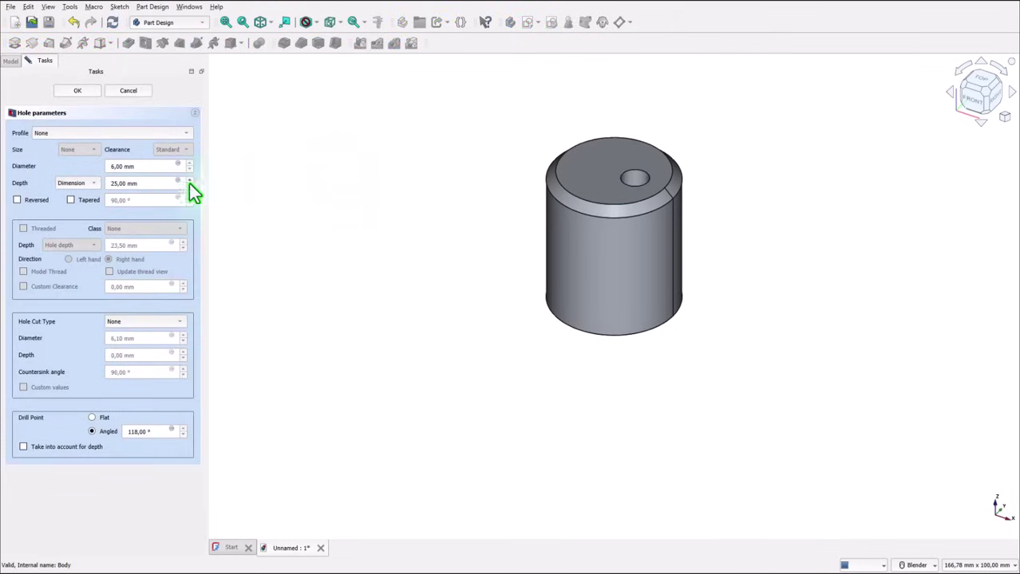
left_click(152, 174)
left_click(134, 170)
left_click_drag(134, 170, 91, 166)
left_click(150, 170)
left_click(142, 186)
type("12")
left_click(93, 90)
key("alt+Tab")
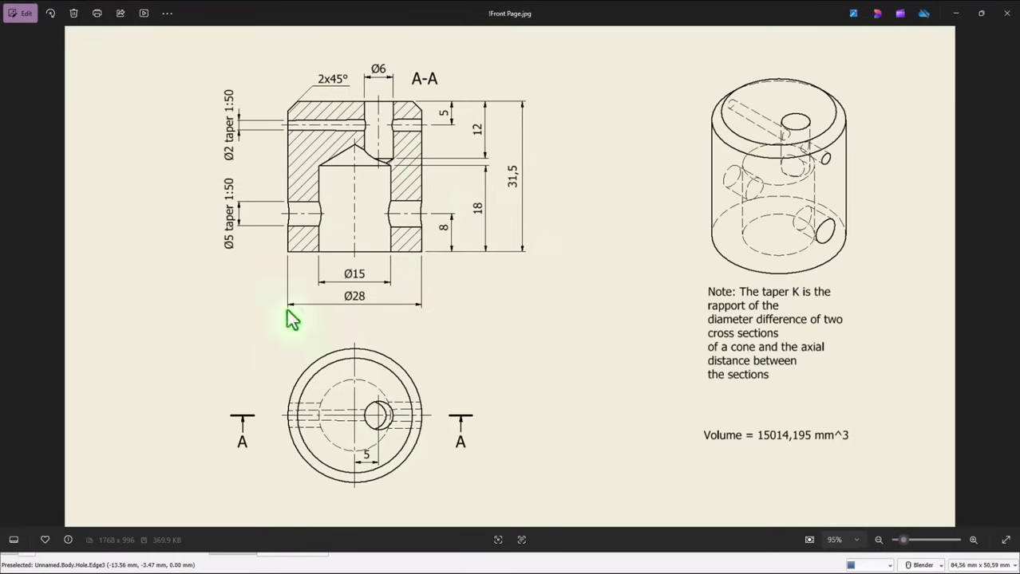
From the bottom view, sketch Sketch002 on the bottom face with a circle centred on the origin.
key("alt+Tab")
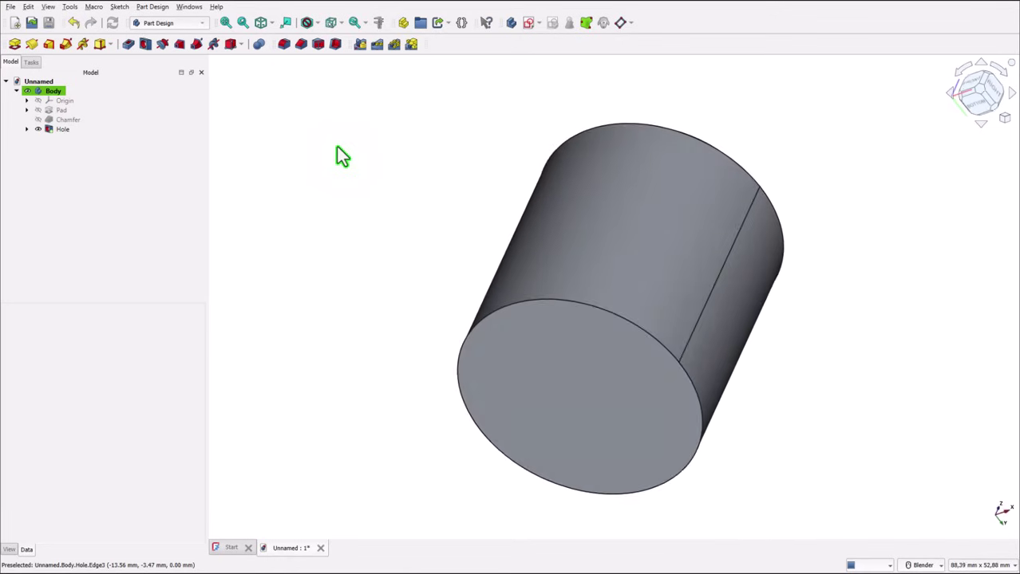
key("5")
left_click(476, 303)
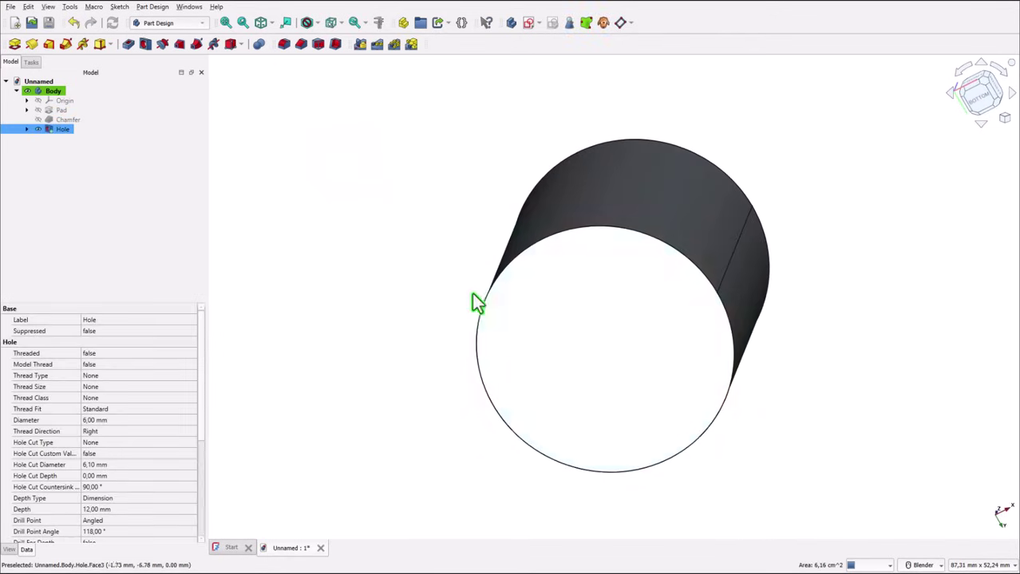
left_click(527, 23)
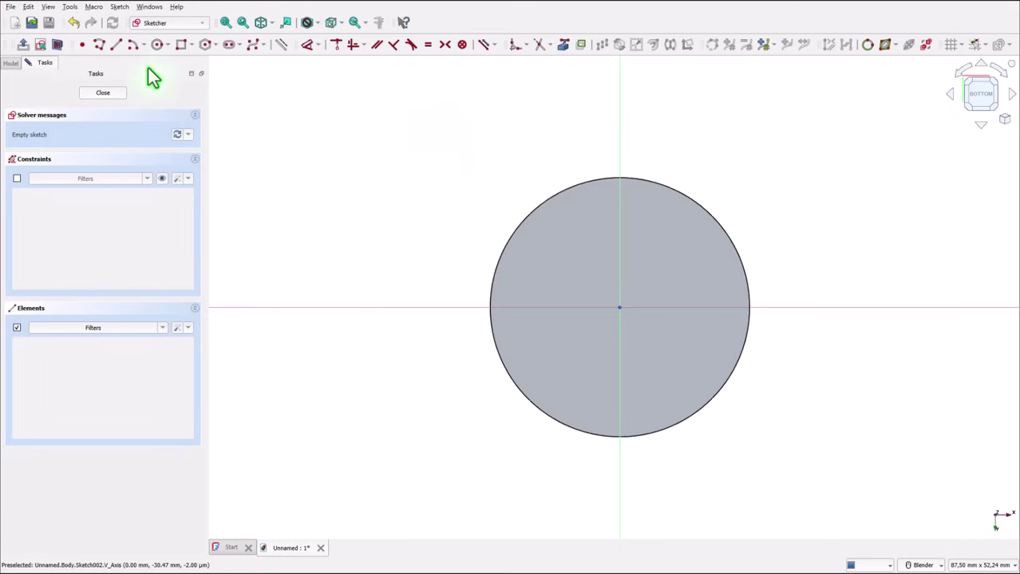
left_click(157, 44)
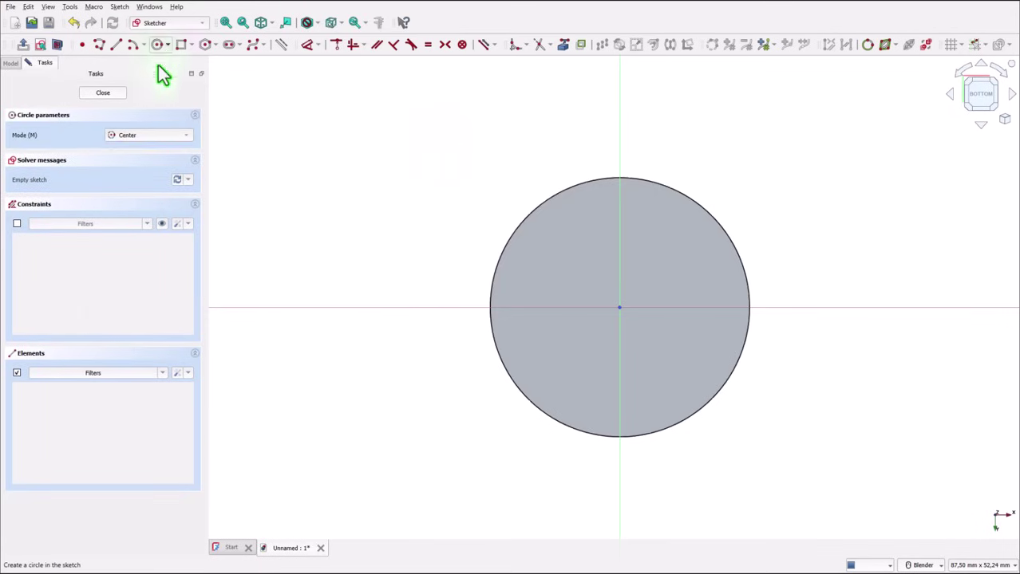
left_click(619, 305)
left_click(676, 303)
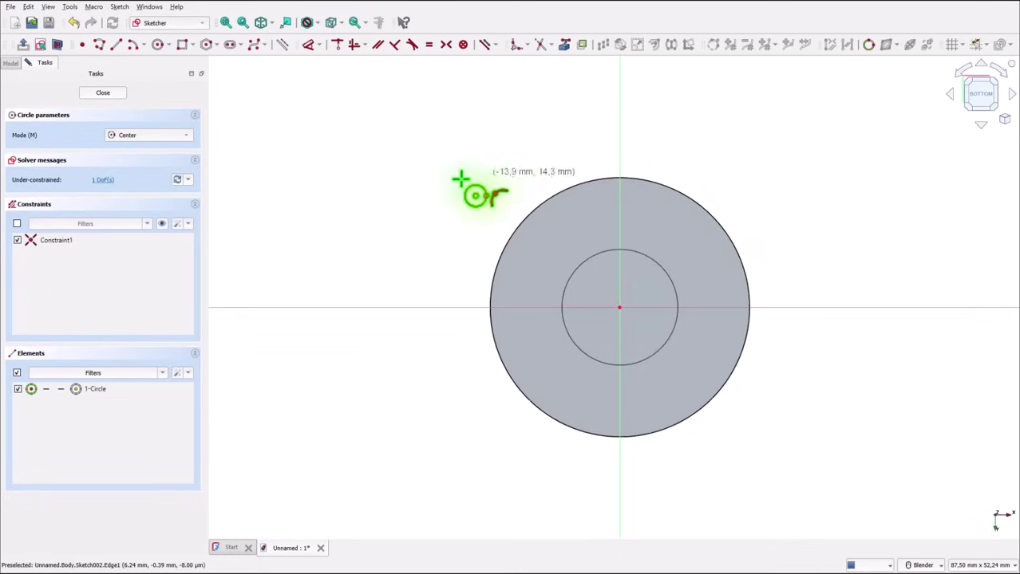
left_click(102, 92)
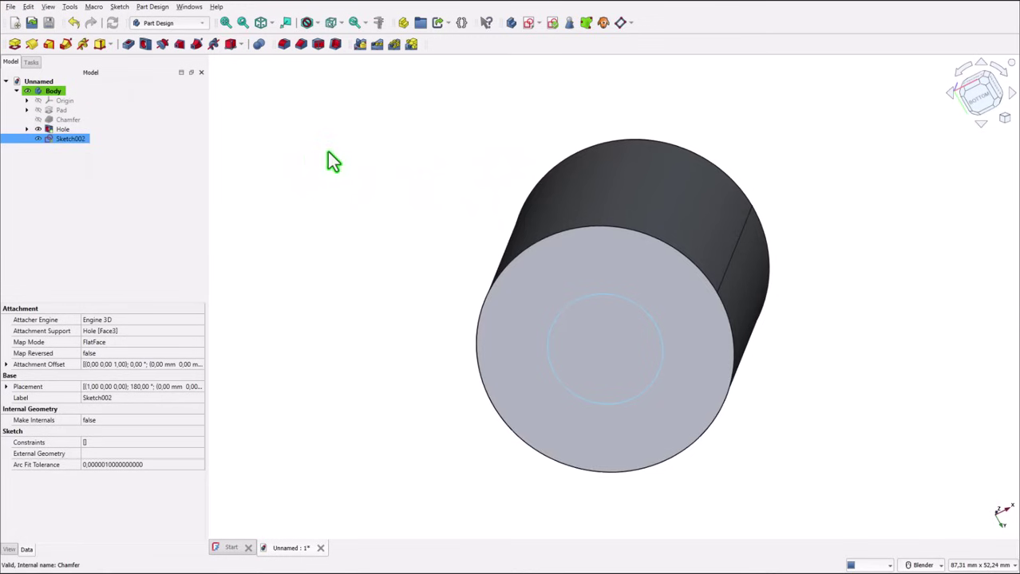
Cut a Ø15 mm, 18 mm deep hole with a 118° drill point from Sketch002.
left_click(145, 44)
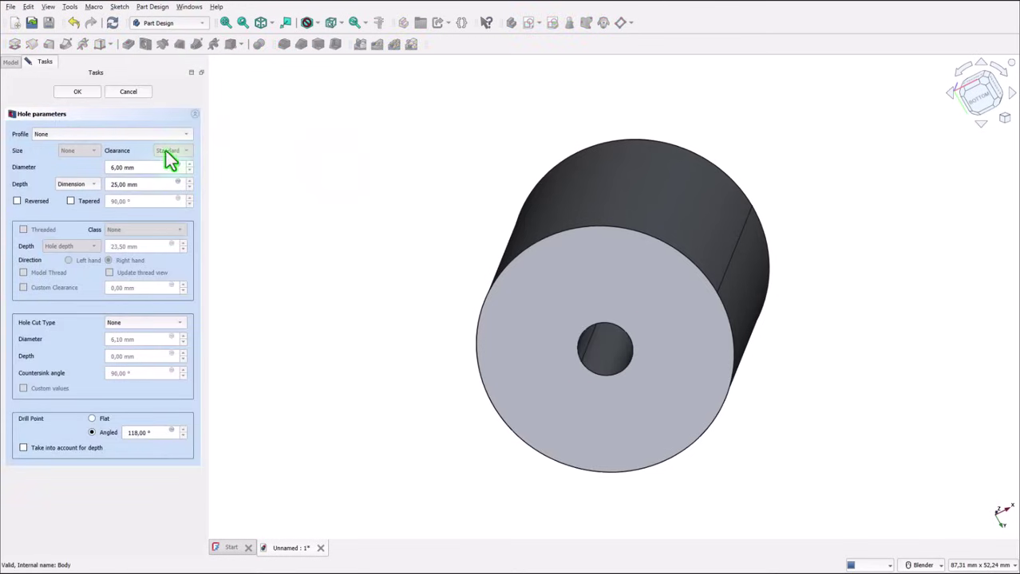
left_click_drag(137, 165, 95, 171)
type("15")
left_click_drag(141, 185, 110, 186)
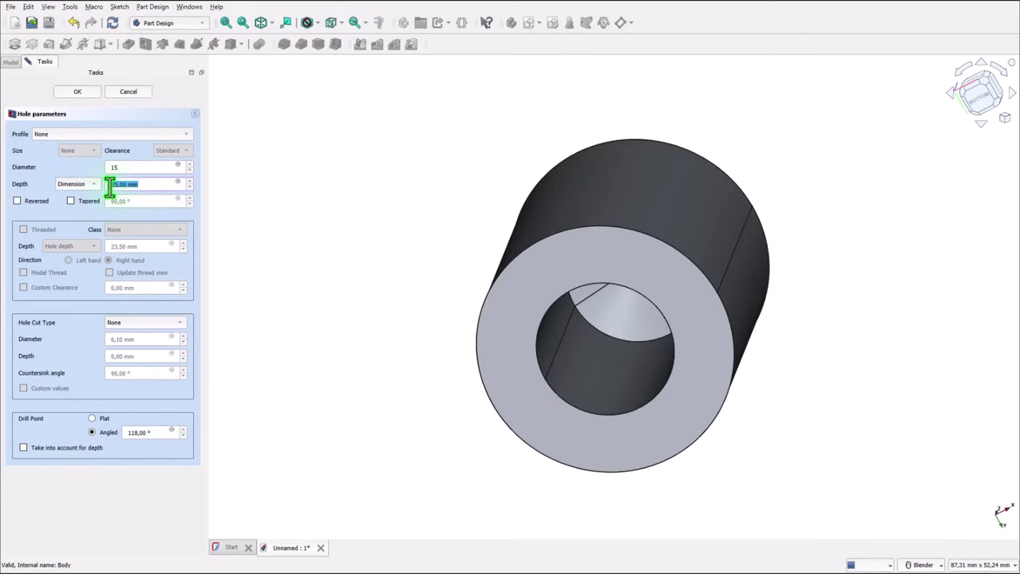
type("15")
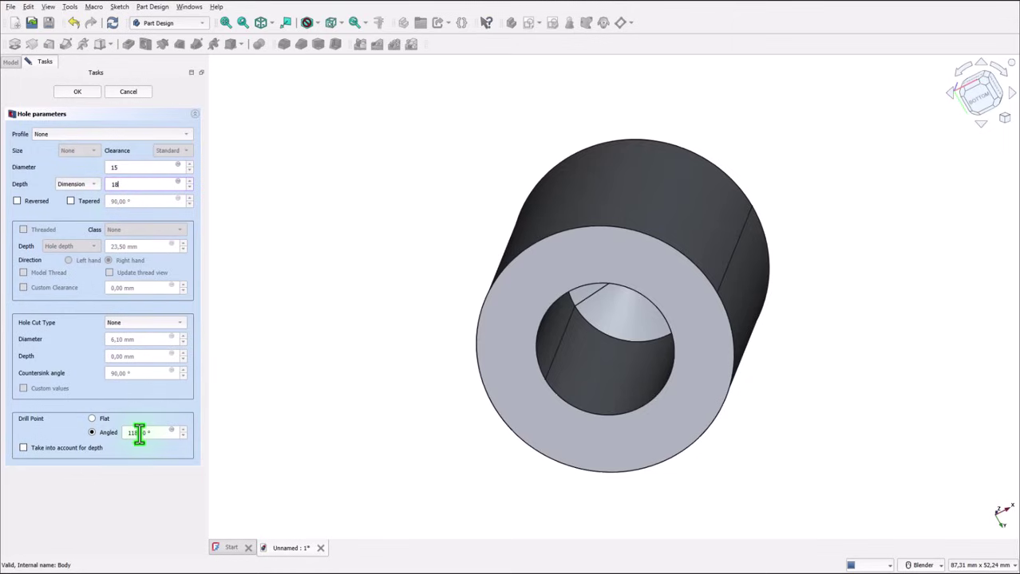
left_click(85, 91)
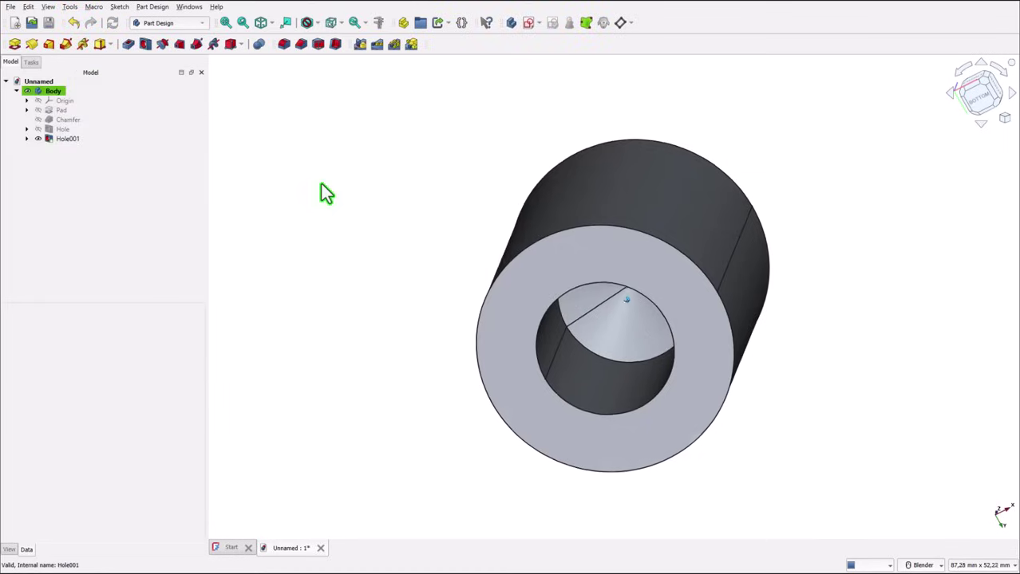
Orbit the part, set an isometric view fitted to the part, then return to the drawing.
middle_click_drag(320, 186, 490, 175)
key("0")
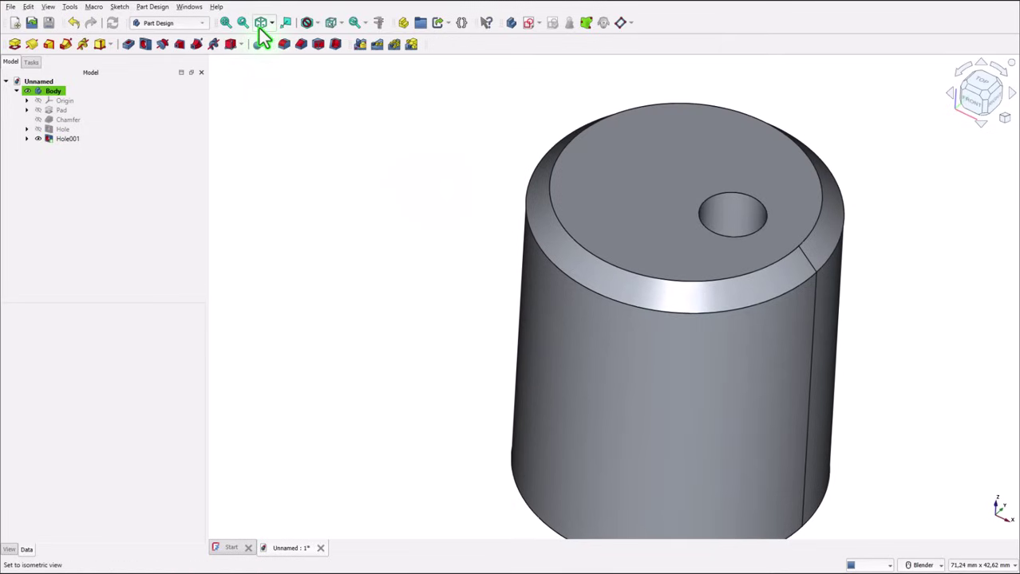
left_click(261, 23)
left_click(227, 23)
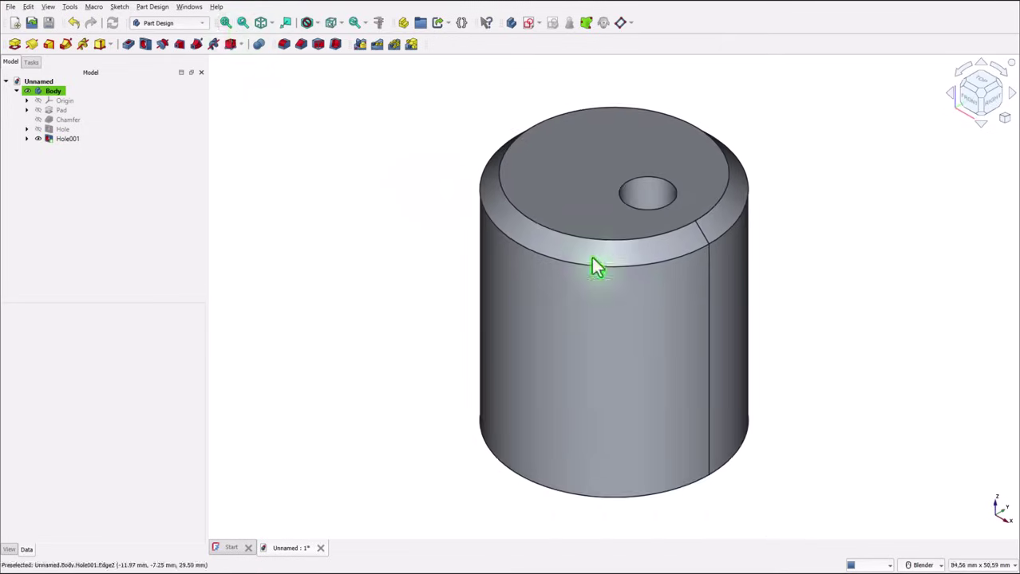
key("alt+Tab")
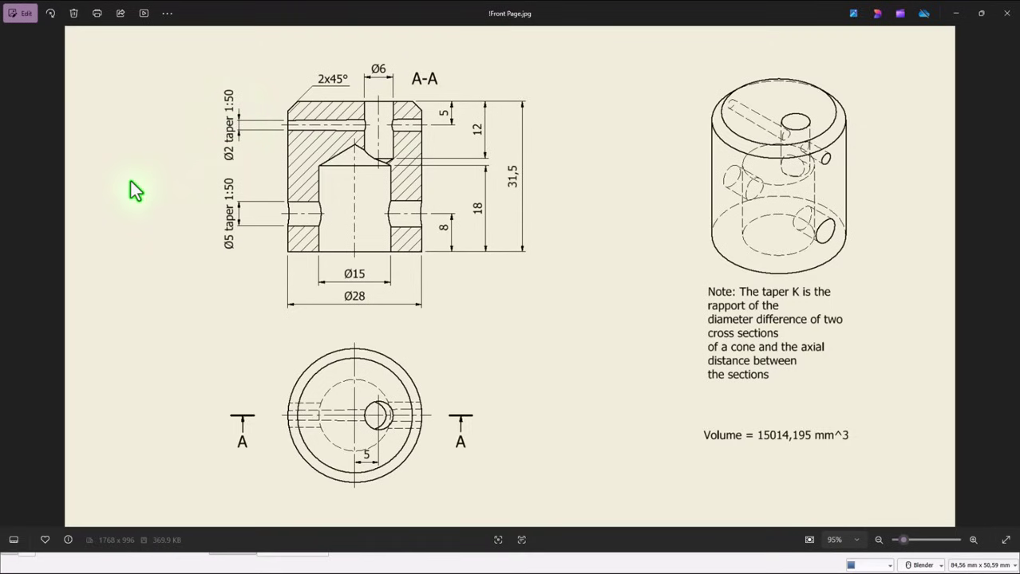
Check the Taper K.jpg 1:50 taper formulas, then go back to Front Page.jpg.
key("Right")
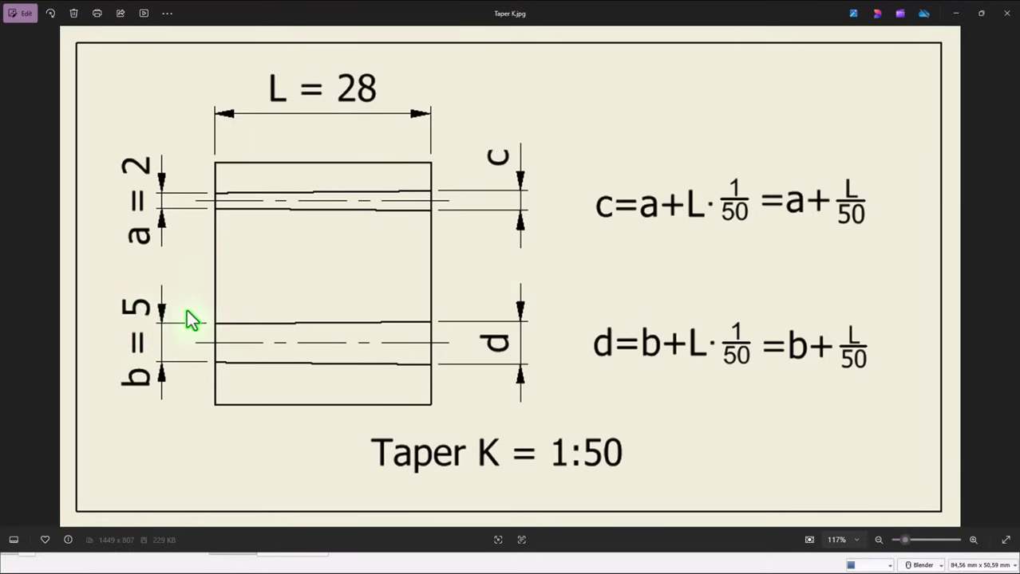
key("Left")
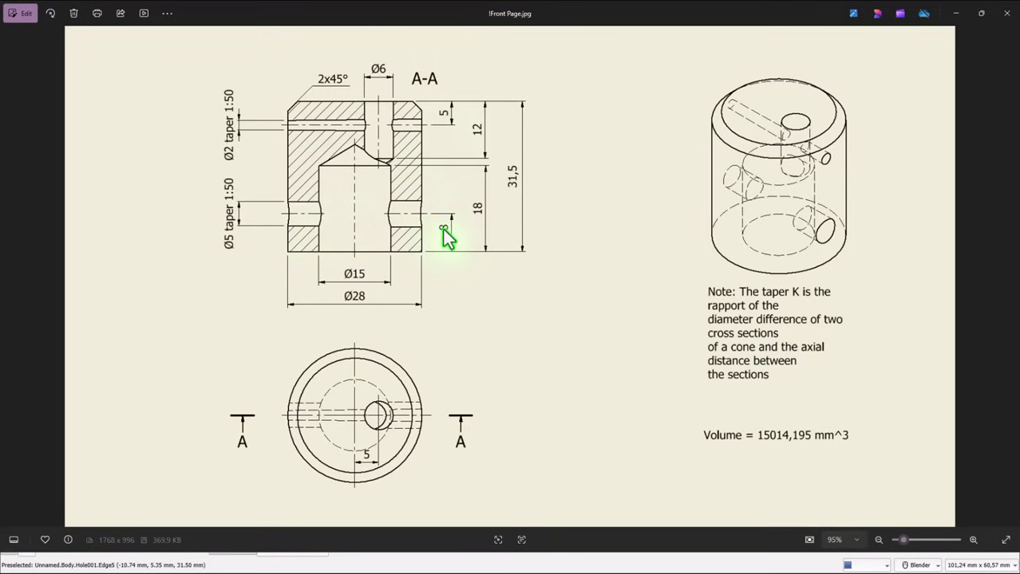
Back in FreeCAD, create Sketch003 on the XZ plane and view the body in section.
key("alt+Tab")
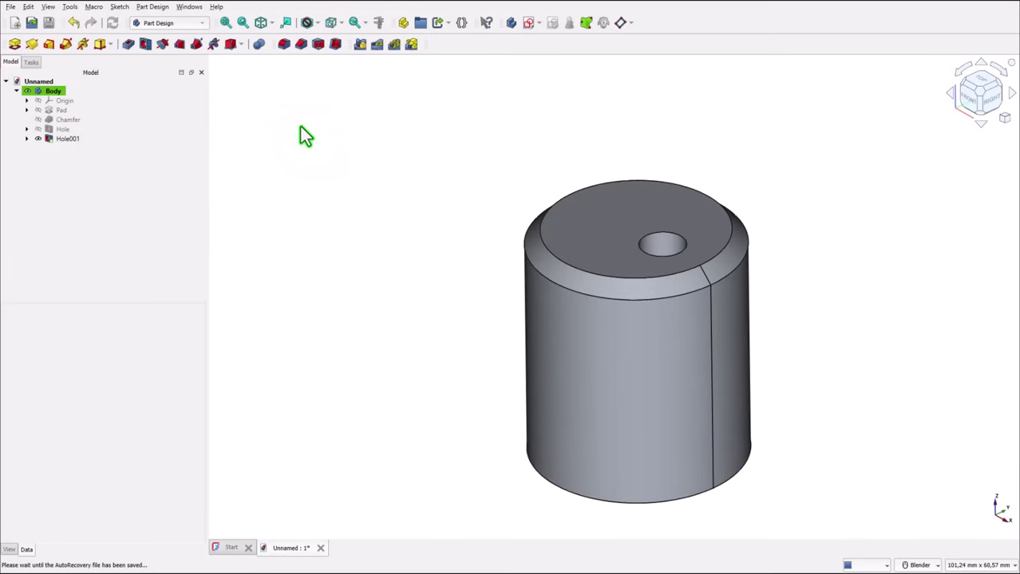
left_click(526, 26)
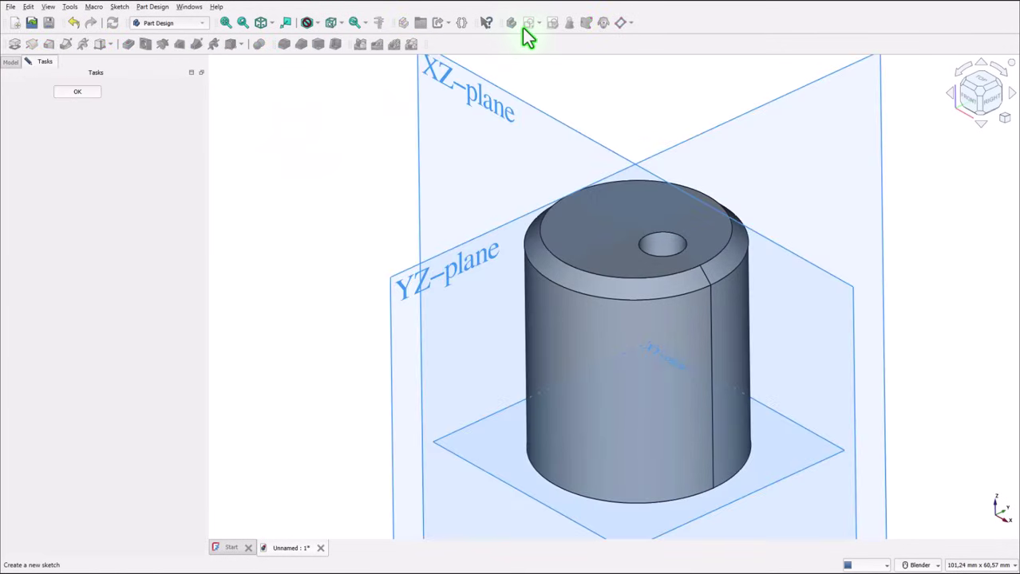
left_click(511, 102)
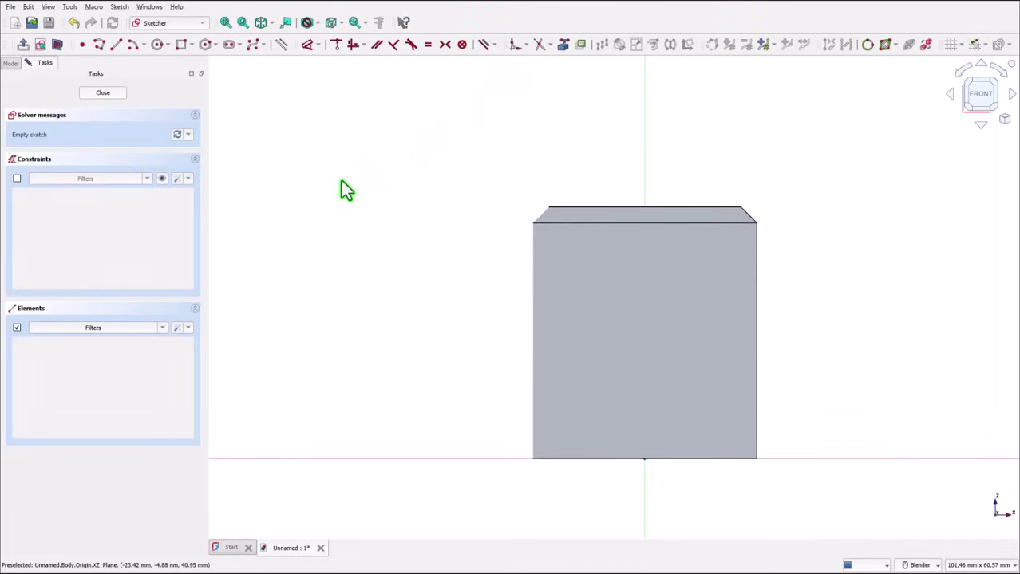
left_click(56, 45)
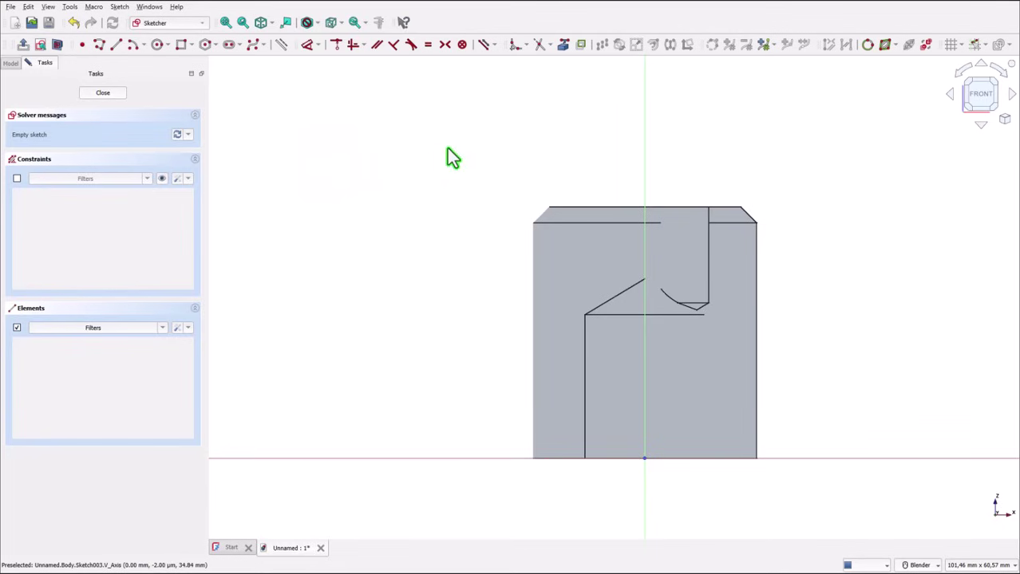
Bring the body's top edge and the edge below the chamfer into the sketch as external references.
left_click(562, 45)
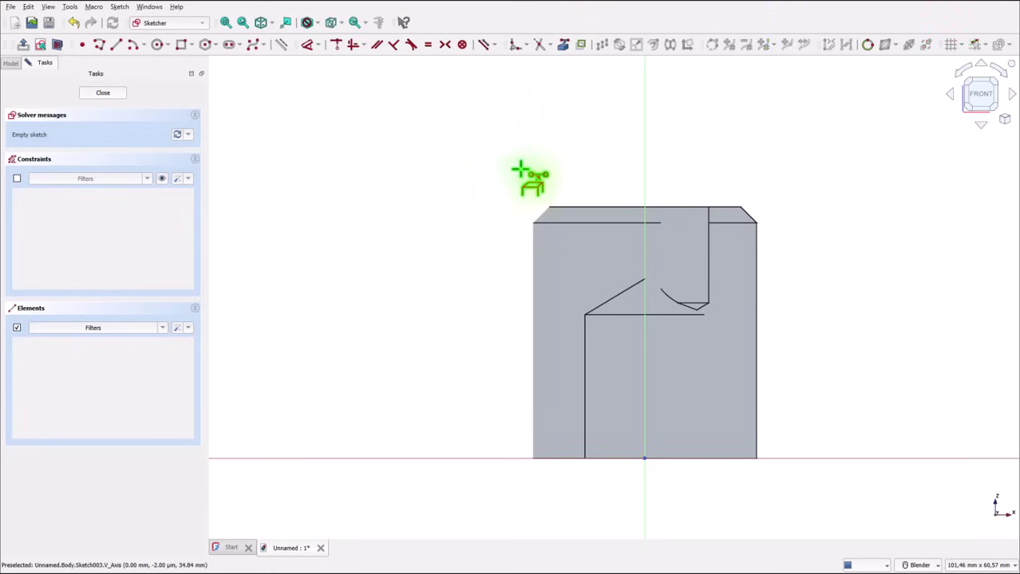
left_click(564, 207)
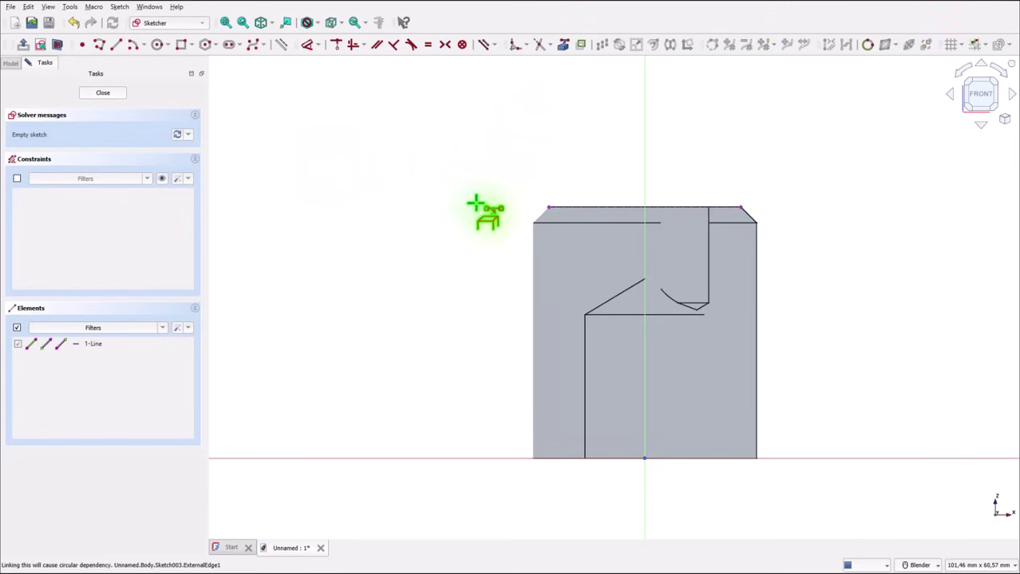
left_click(548, 223)
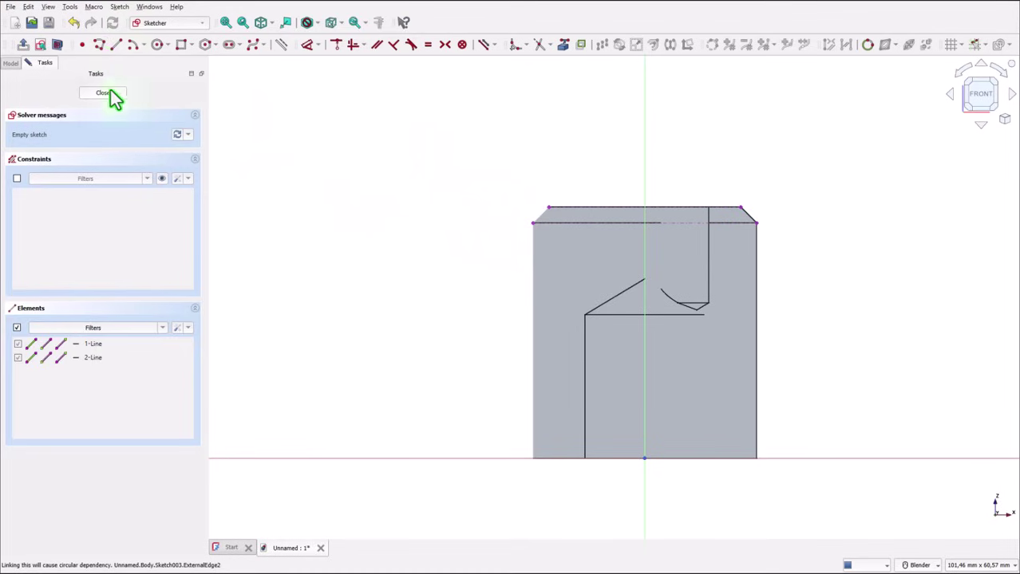
Draw a closed tapered outline across the part and pick its lower line for dimensioning.
left_click(497, 271)
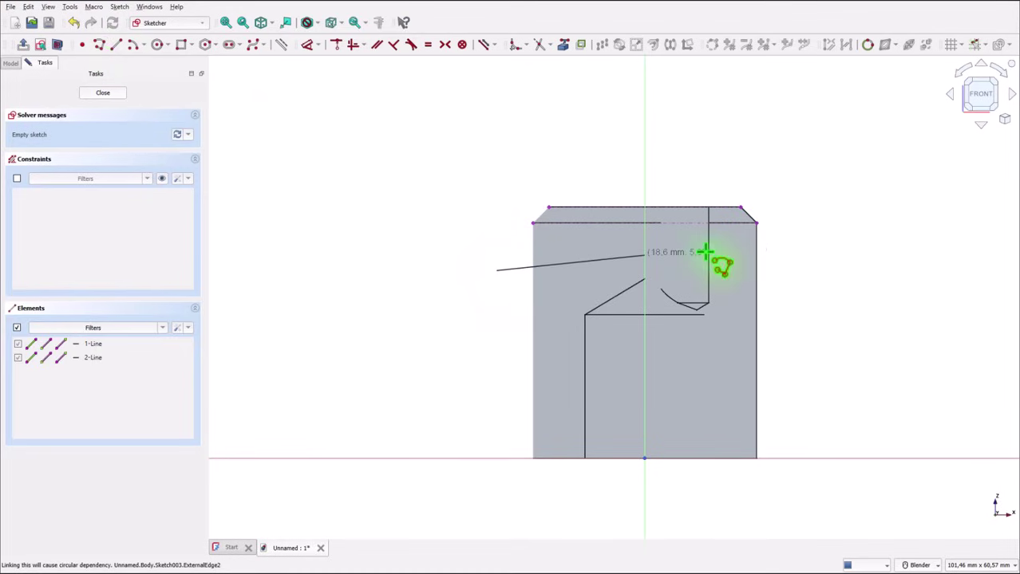
left_click(781, 270)
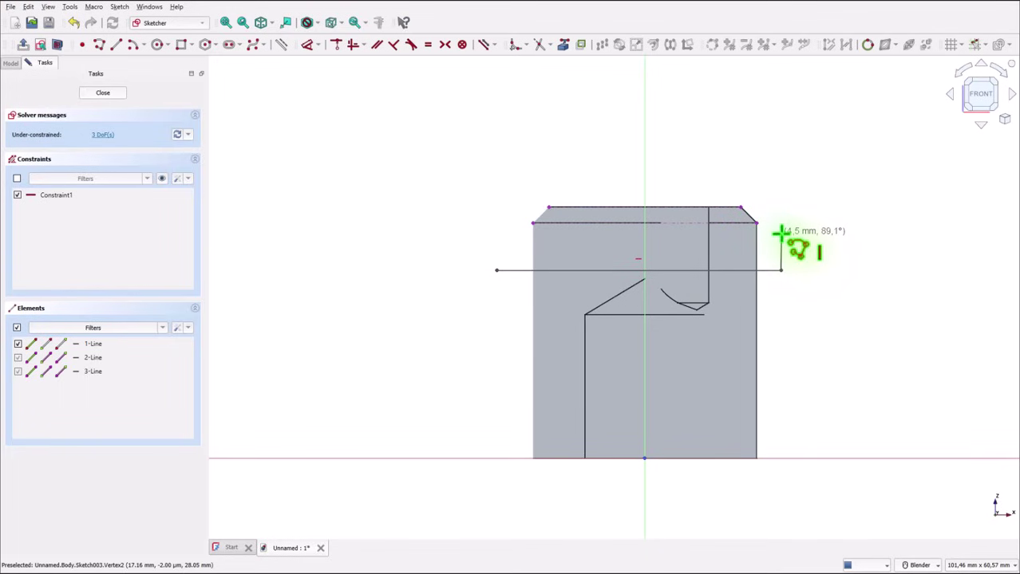
left_click(780, 233)
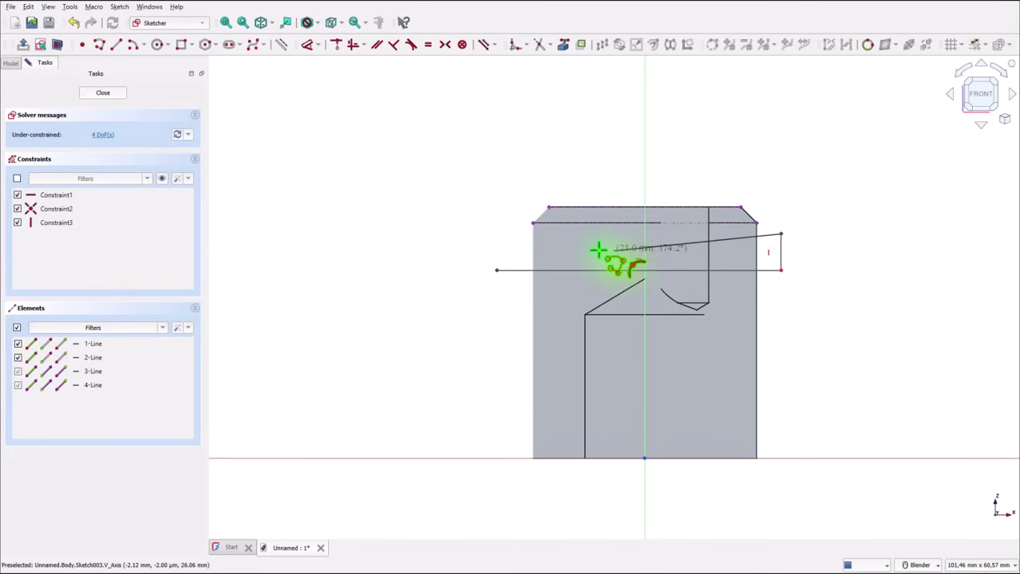
left_click(496, 244)
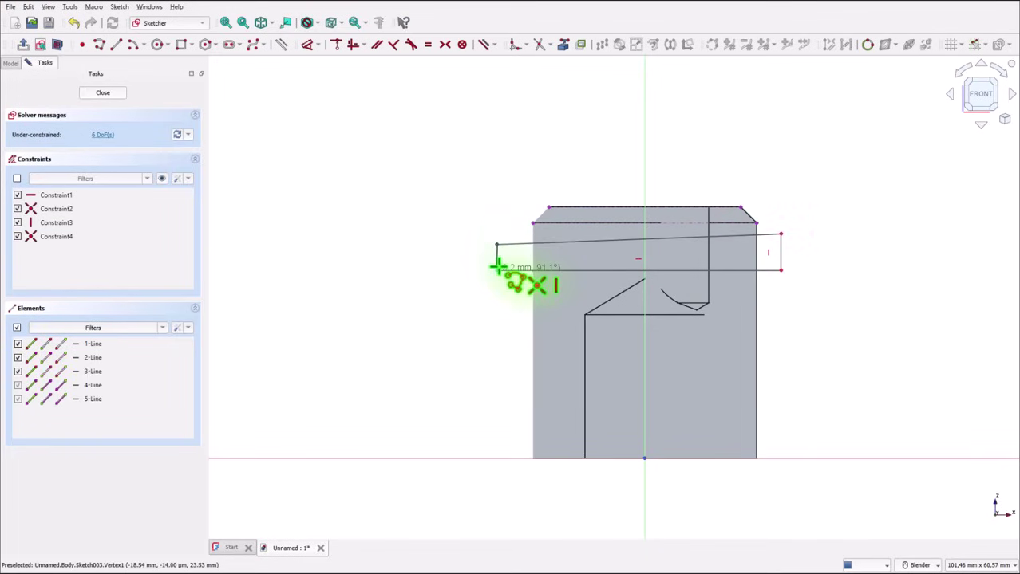
left_click(496, 271)
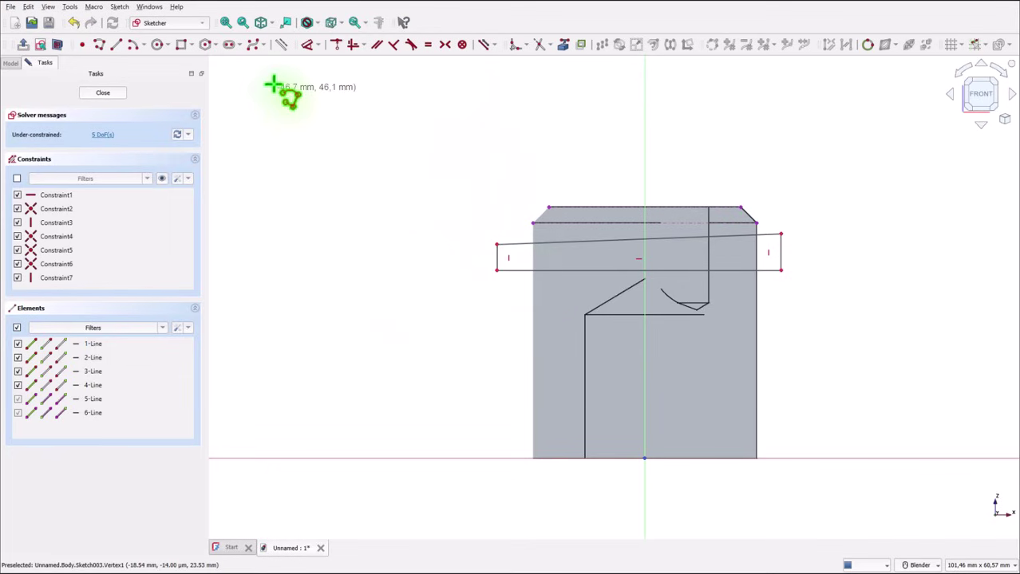
left_click(307, 46)
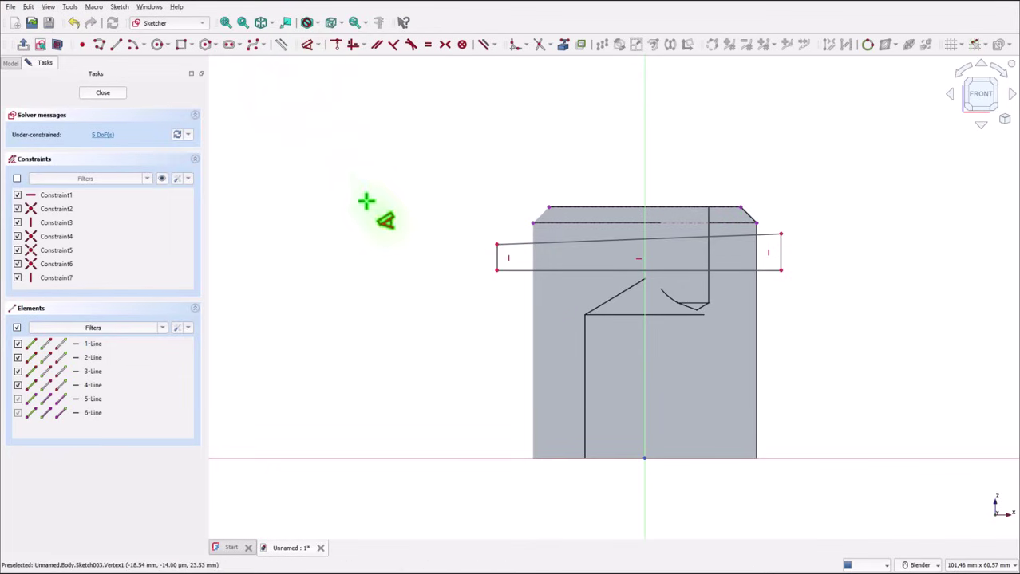
left_click(530, 271)
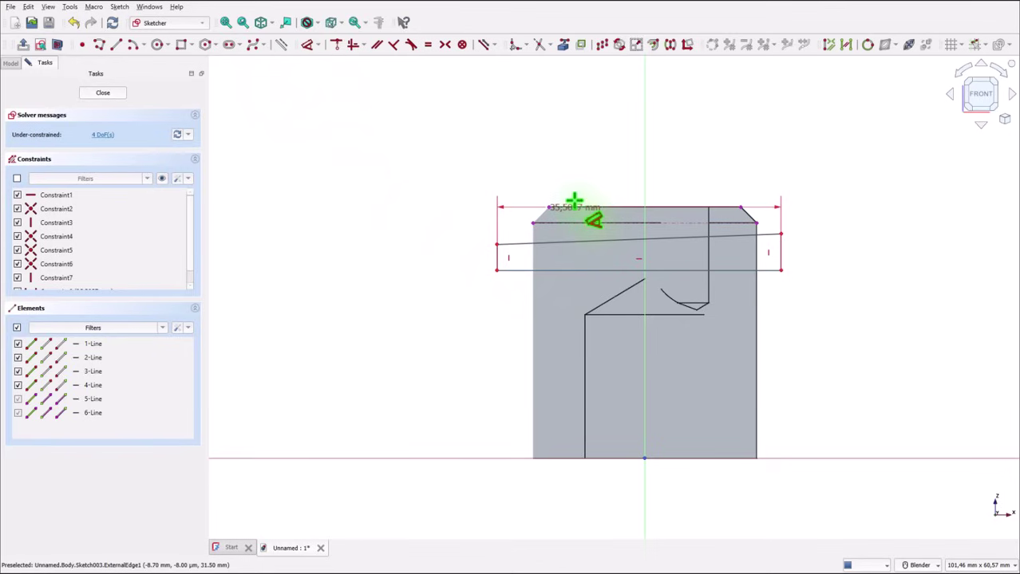
Dimension the slot's lower line 4 mm below the top edge, then edit it to 5 mm.
left_click(466, 235)
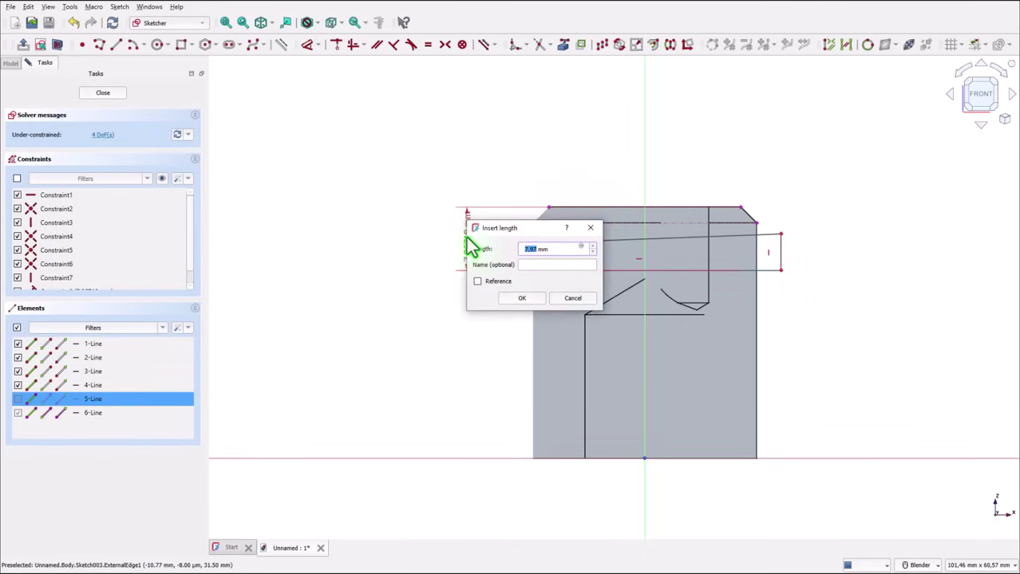
type("4")
key("Return")
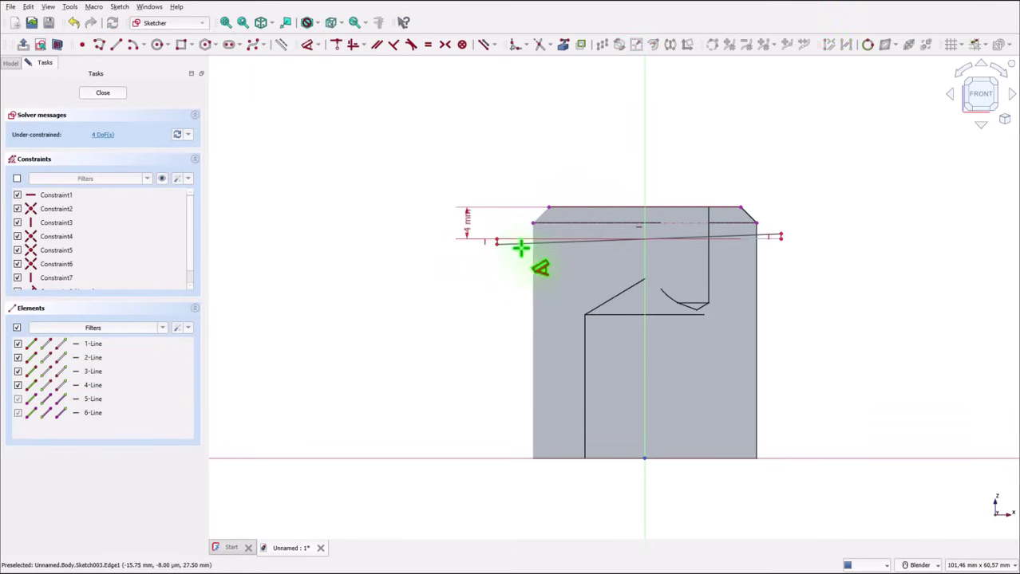
key("Escape")
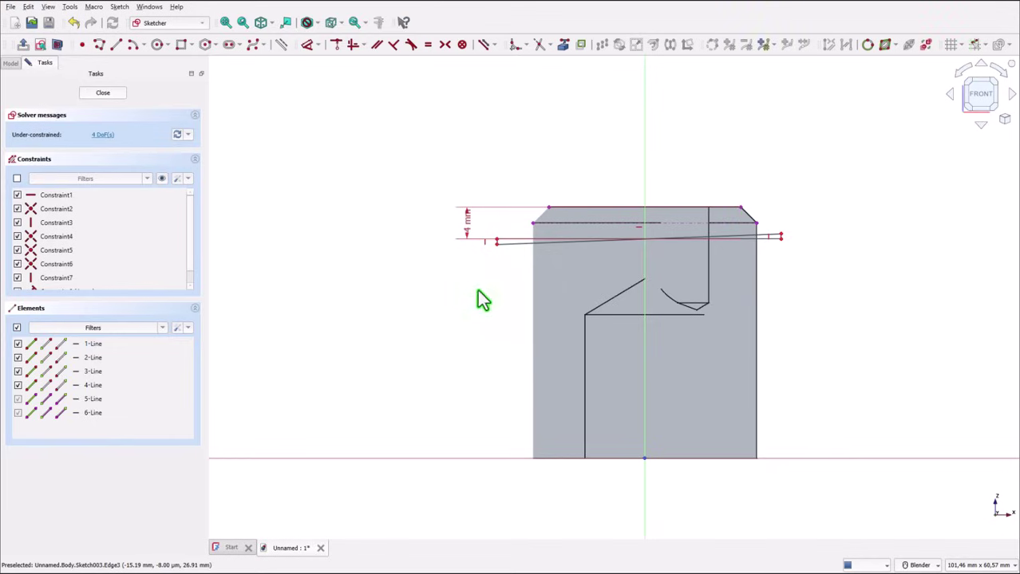
left_click_drag(528, 245, 523, 241)
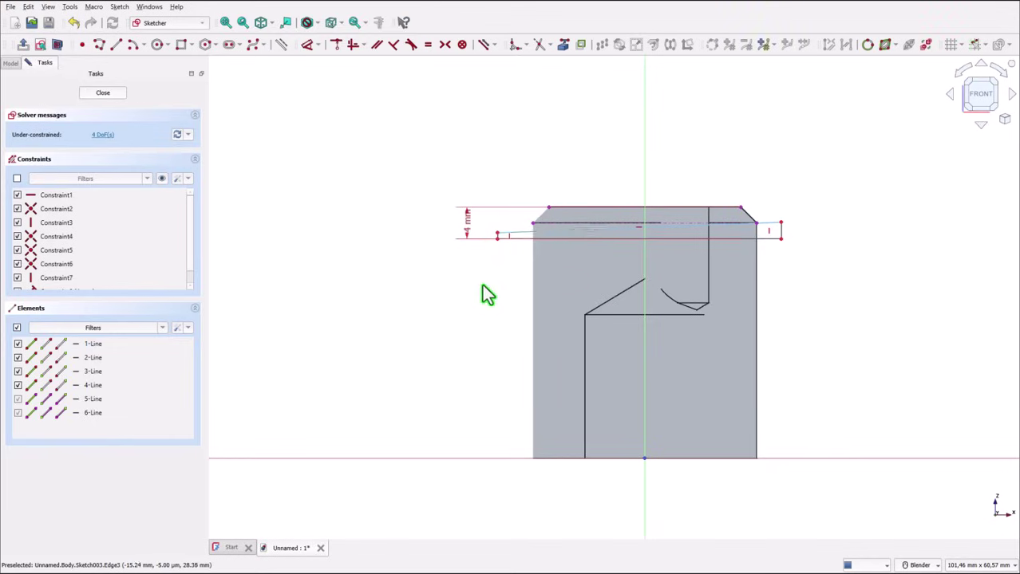
left_click(470, 233)
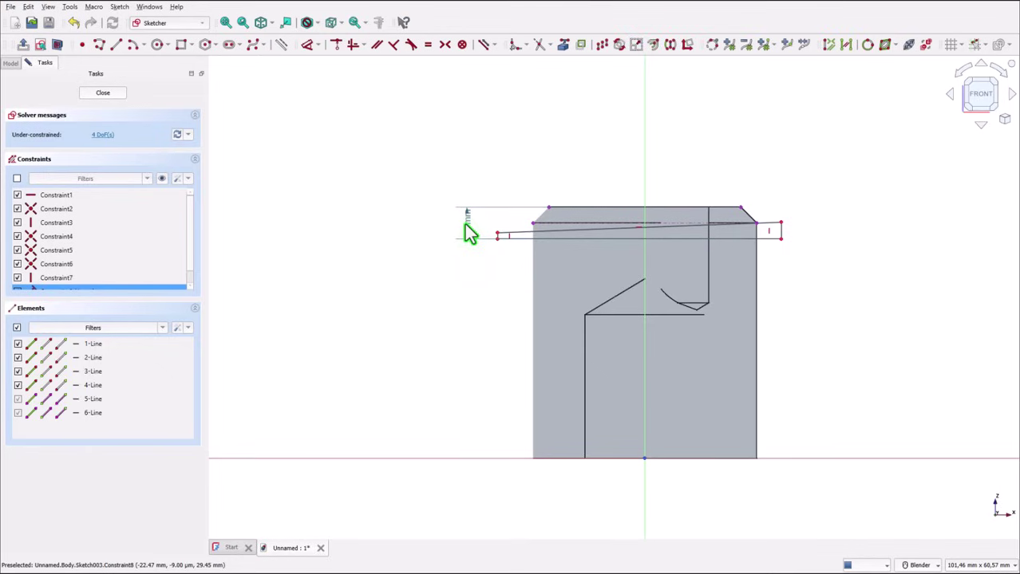
double_click(469, 233)
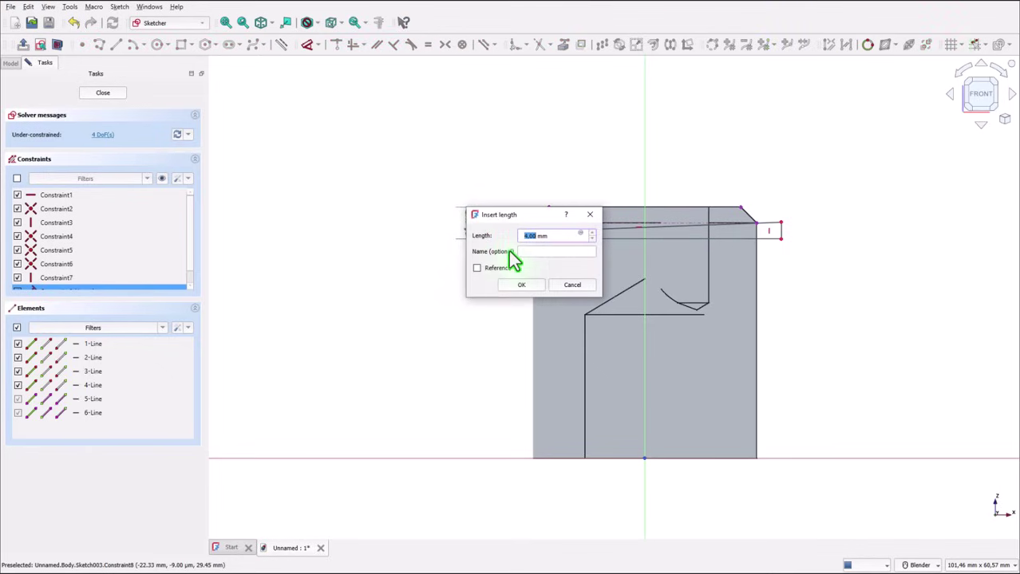
type("5")
left_click(517, 287)
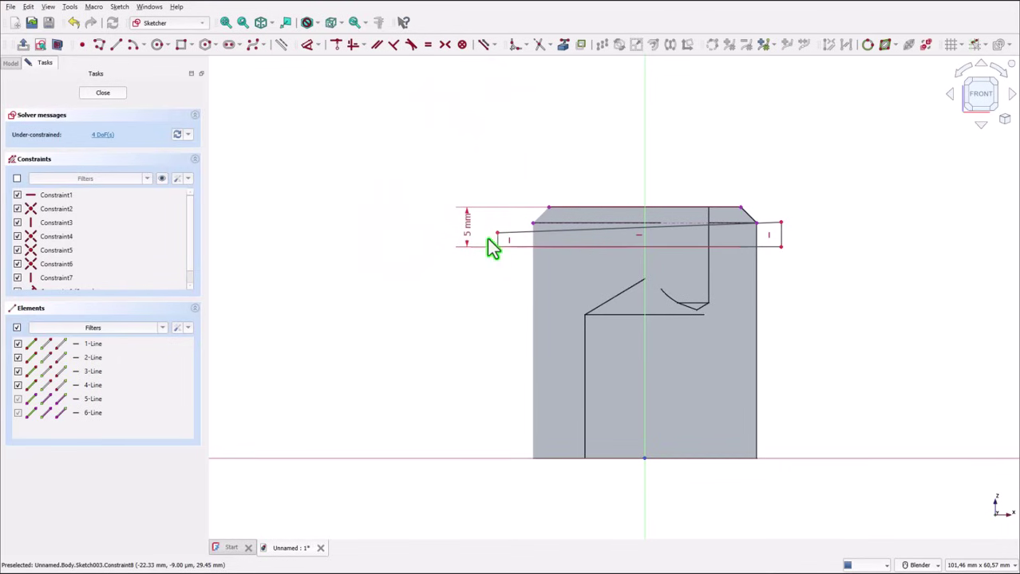
Make the slot's left and right end edges coincident with the part's corner vertices.
scroll(496, 240, "up", 3)
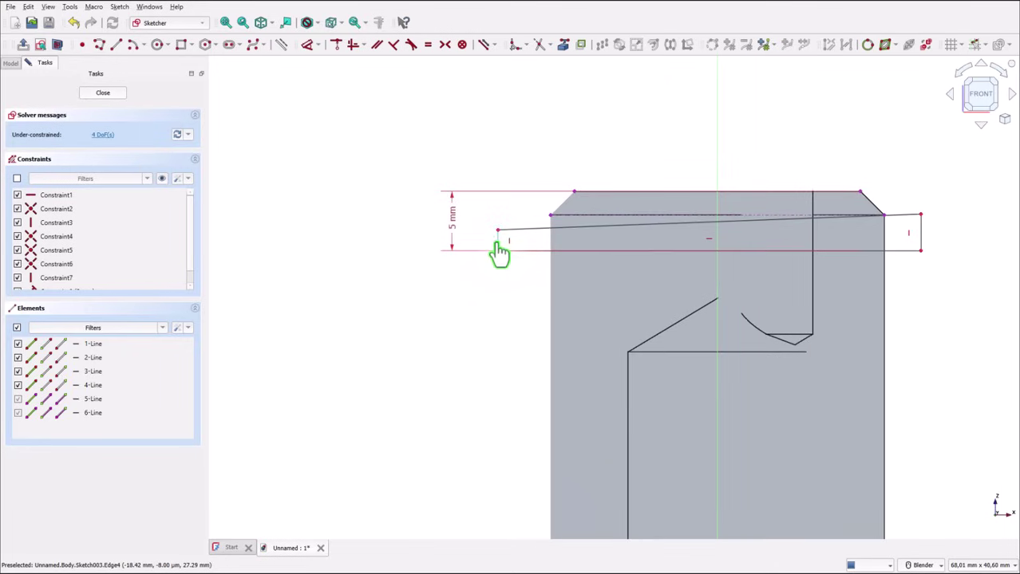
left_click(496, 244)
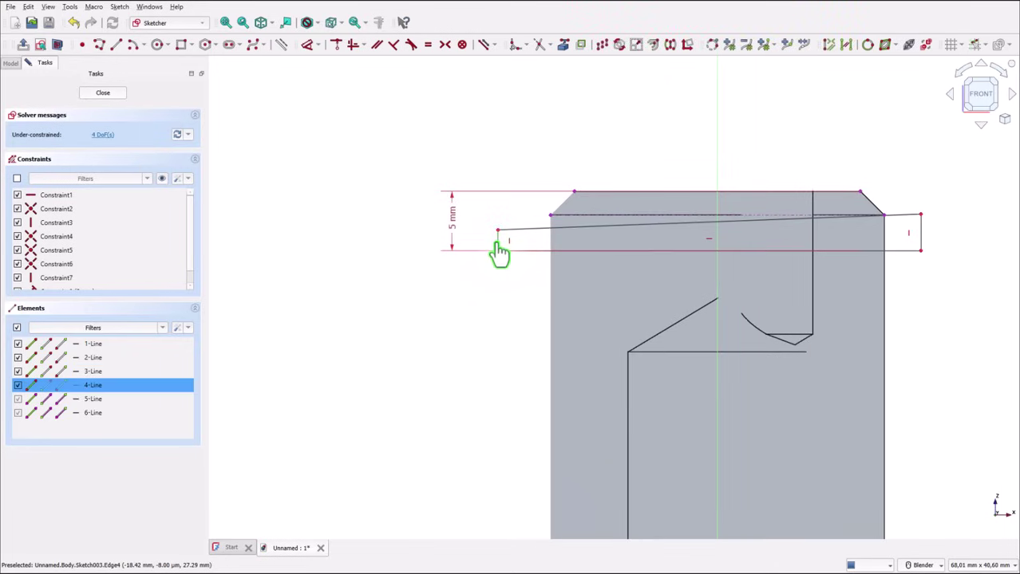
left_click(550, 215)
left_click(337, 46)
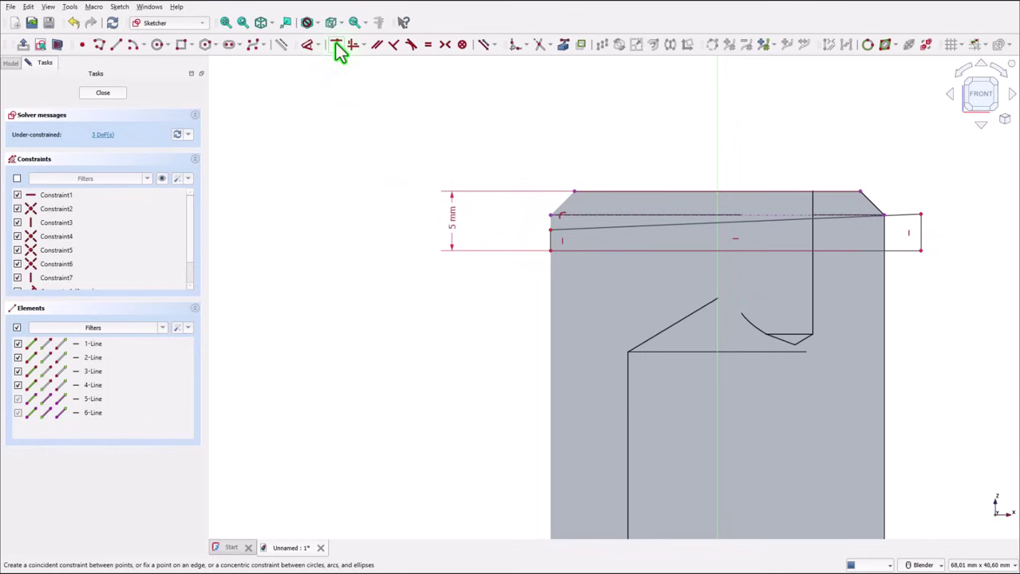
left_click(919, 236)
left_click(882, 214)
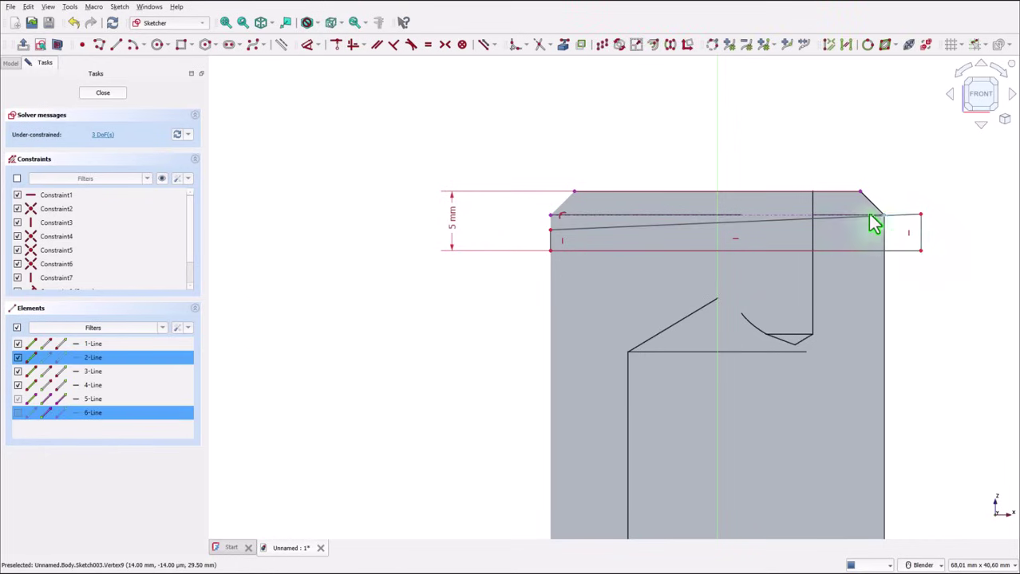
left_click(338, 47)
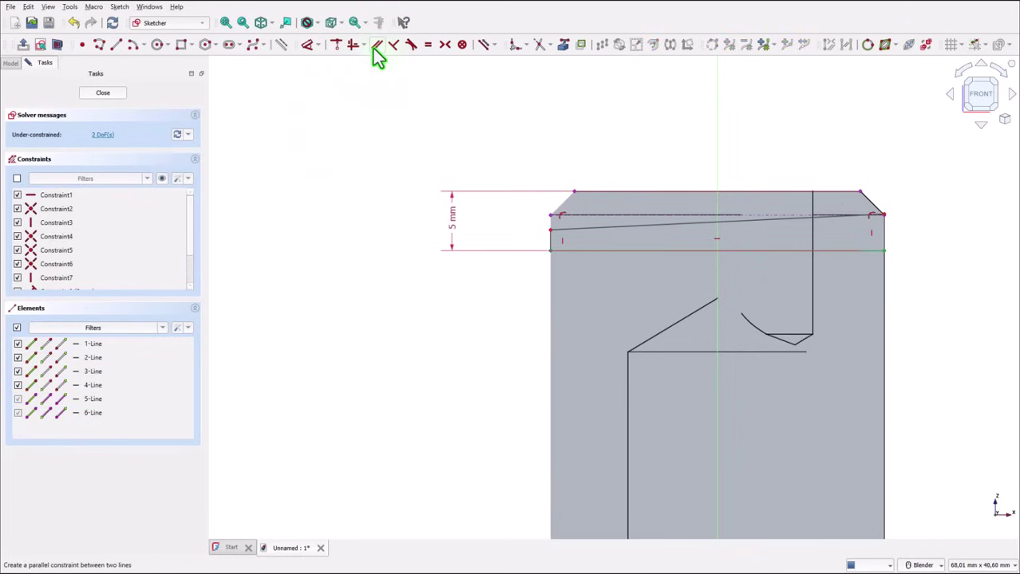
Dimension the taper's left end height to 1 mm using 2/2.
left_click(306, 46)
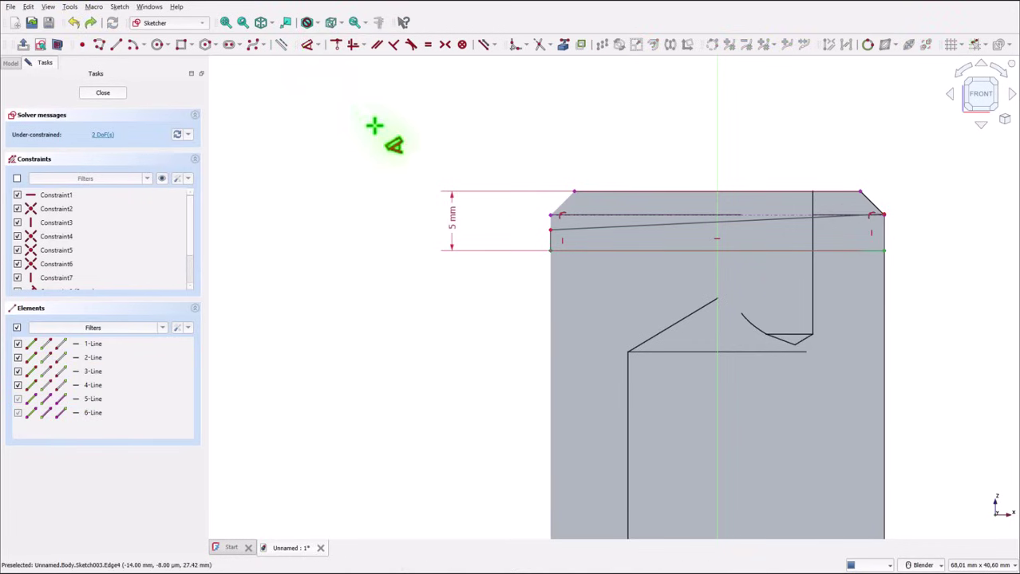
left_click(549, 231)
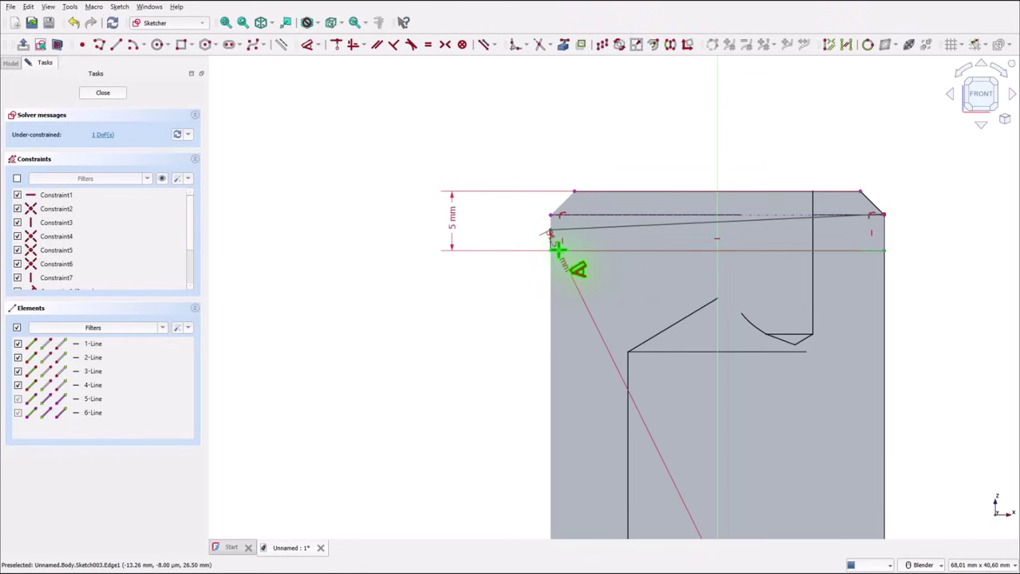
left_click(503, 237)
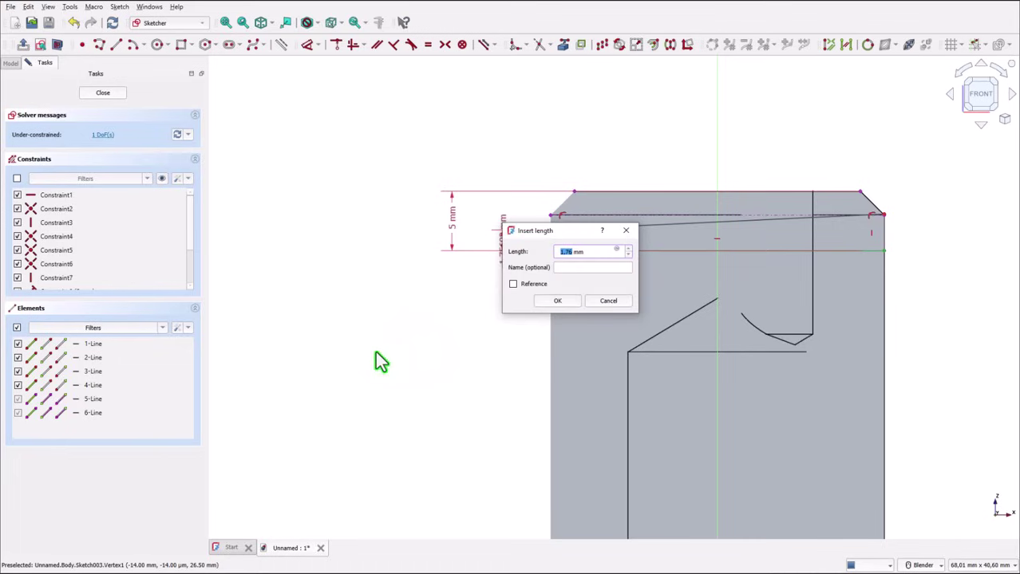
type("2/2")
key("Return")
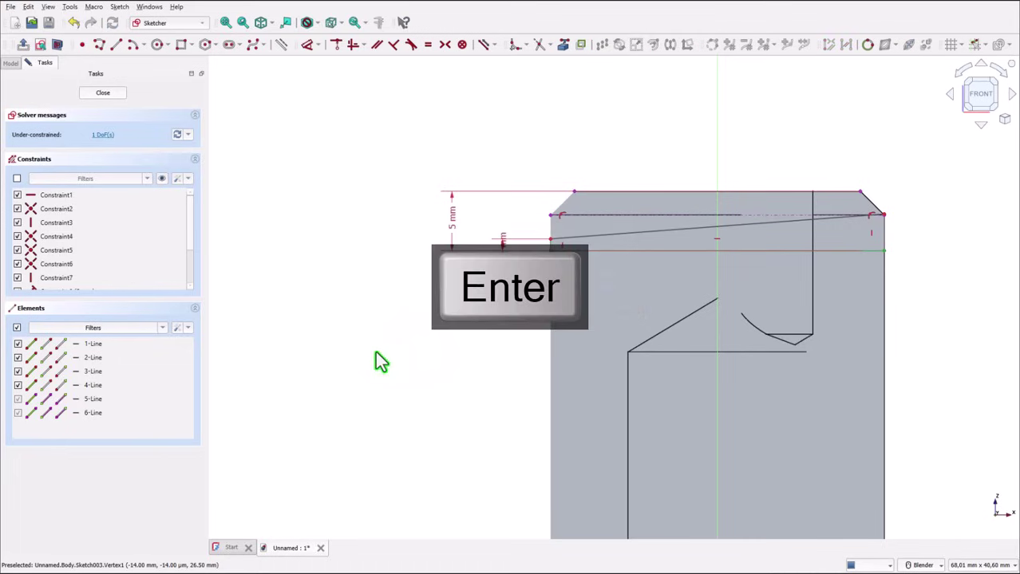
right_click(918, 214)
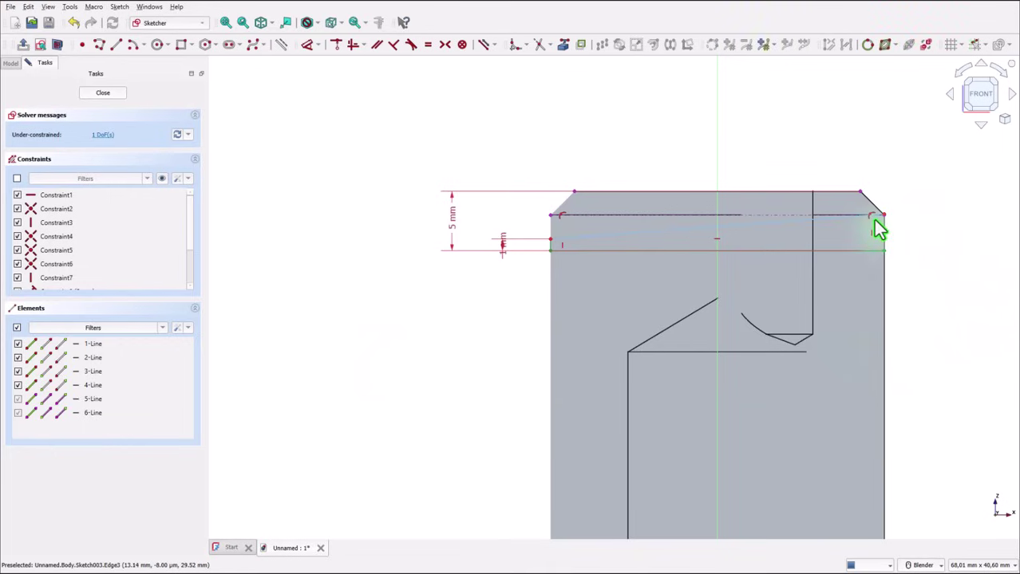
Dimension the taper's right end height to 1.28 mm and move its label above the sketch.
mouse_move(860, 225)
left_mouse_down()
mouse_move(837, 223)
mouse_move(843, 237)
left_mouse_up()
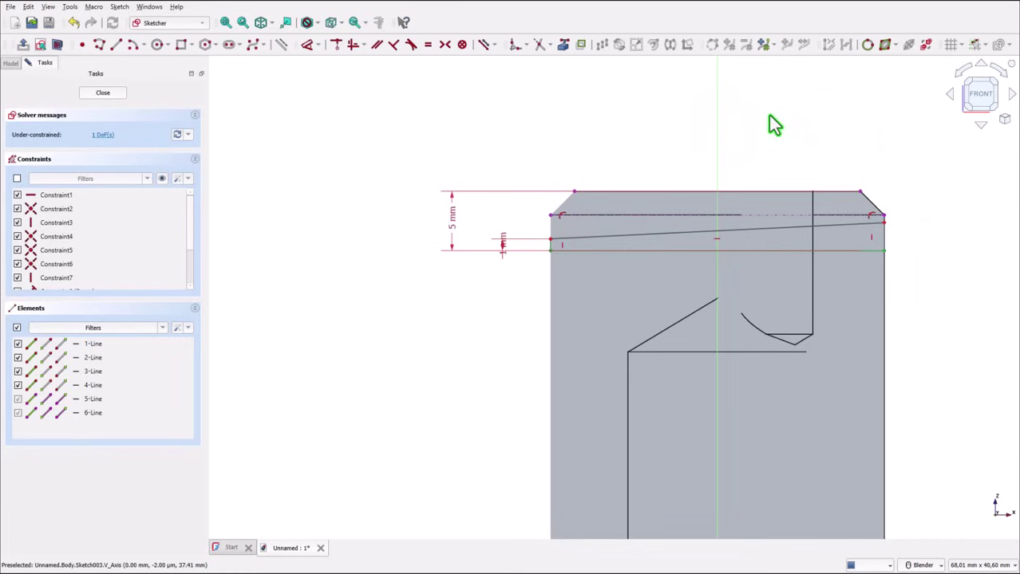
left_click(307, 43)
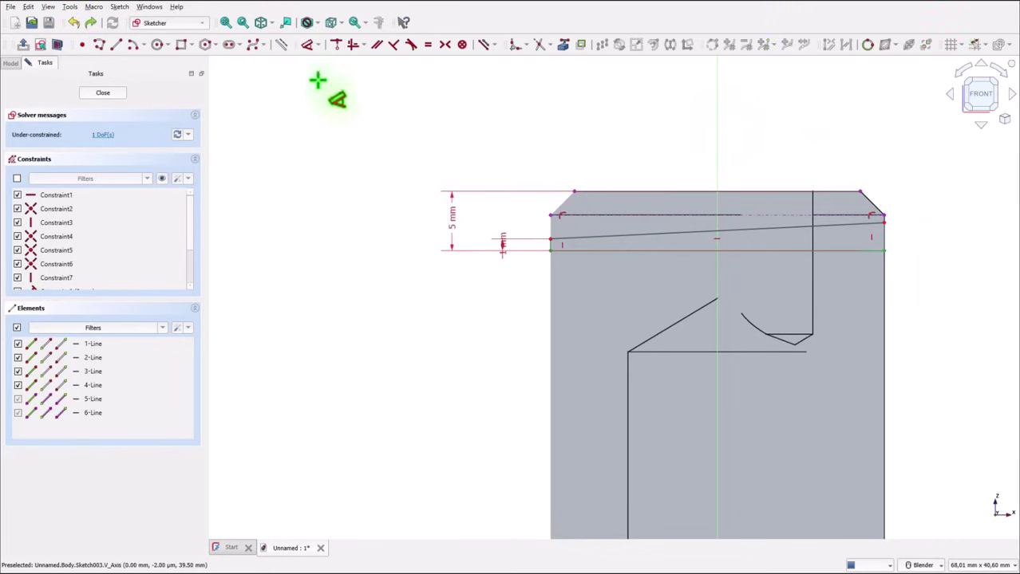
left_click(884, 236)
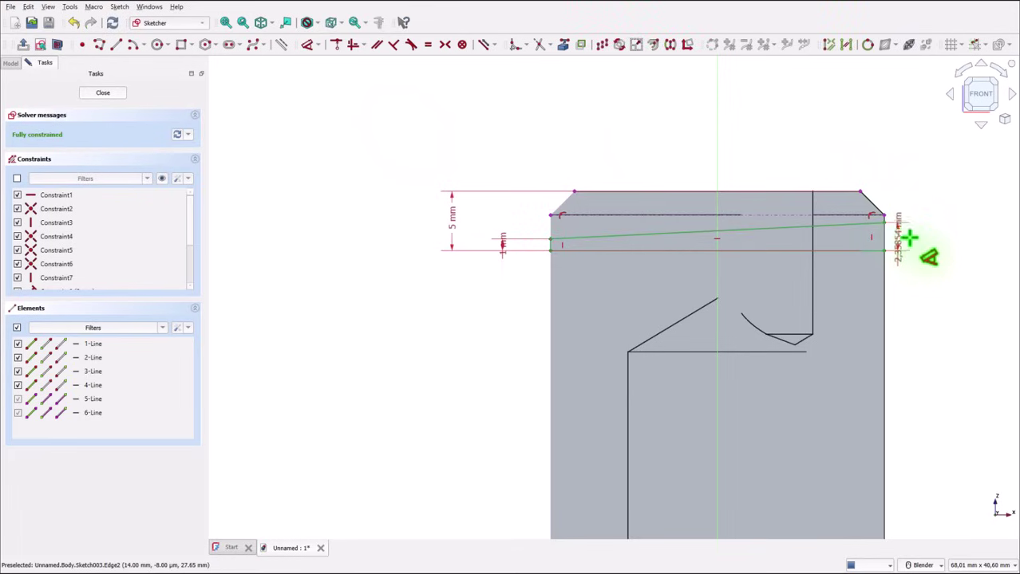
left_click(924, 236)
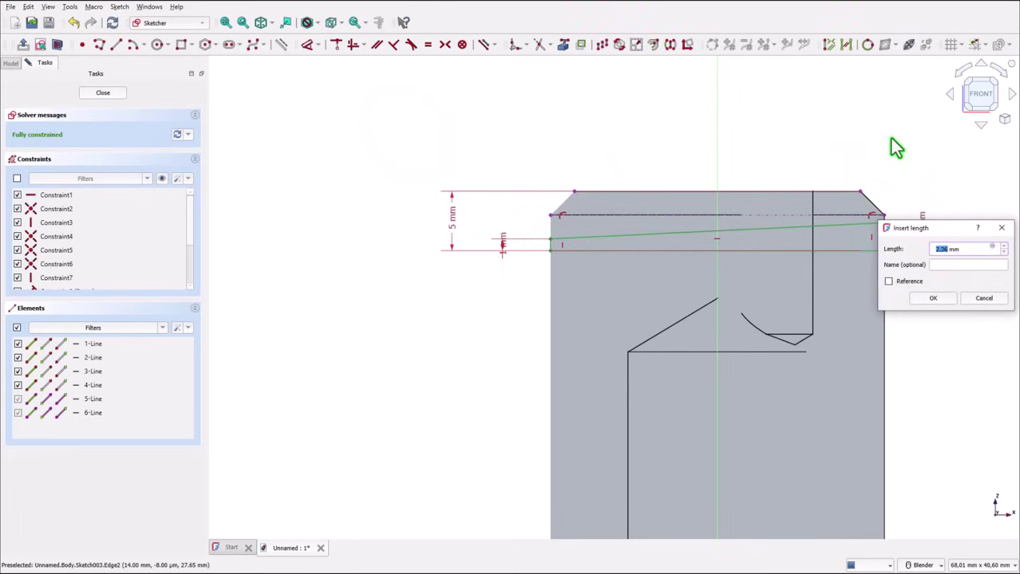
type("1")
type("2")
type("+")
type("2")
type("8")
type("/50)")
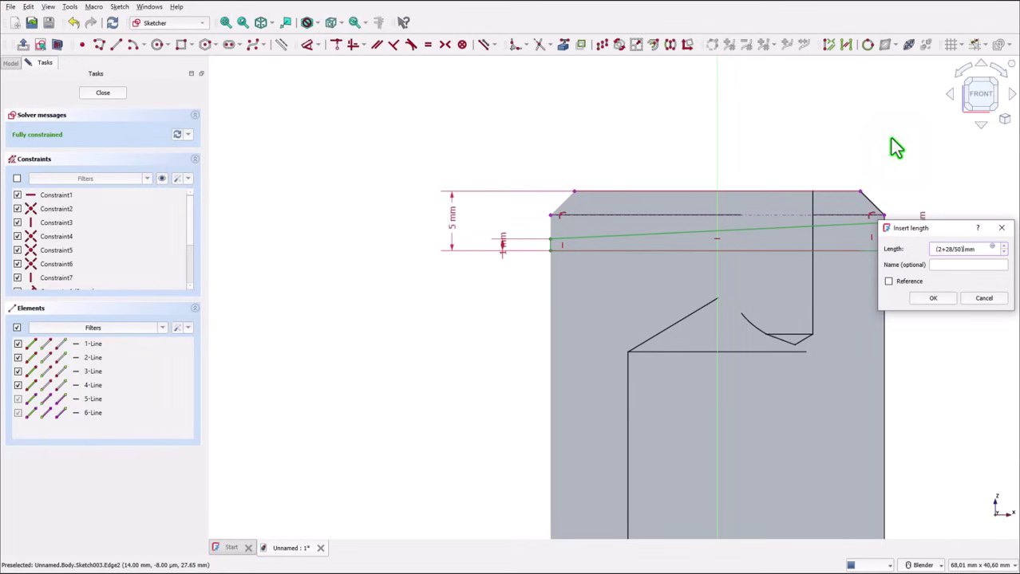
type("/2")
key("Return")
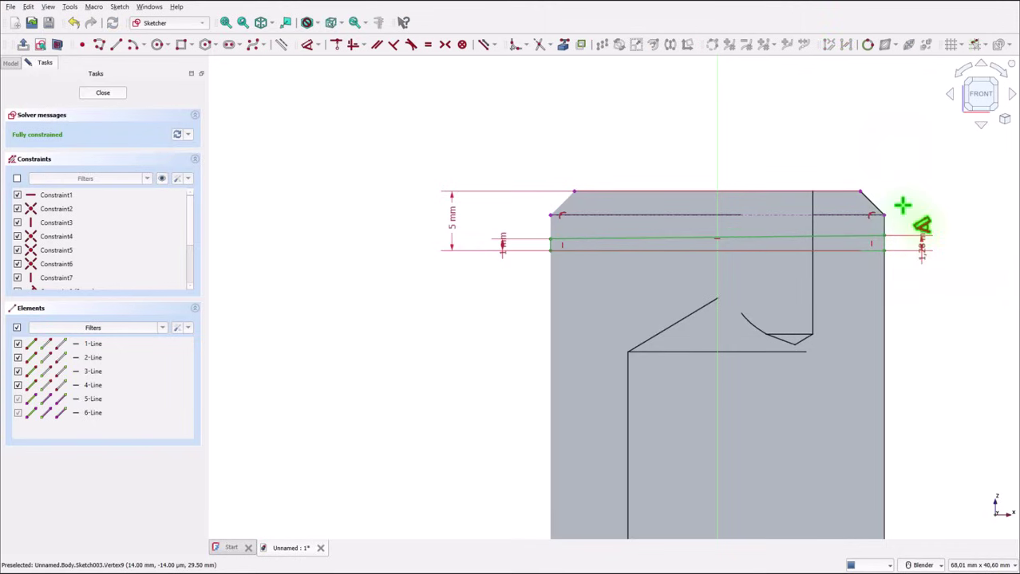
right_click(929, 202)
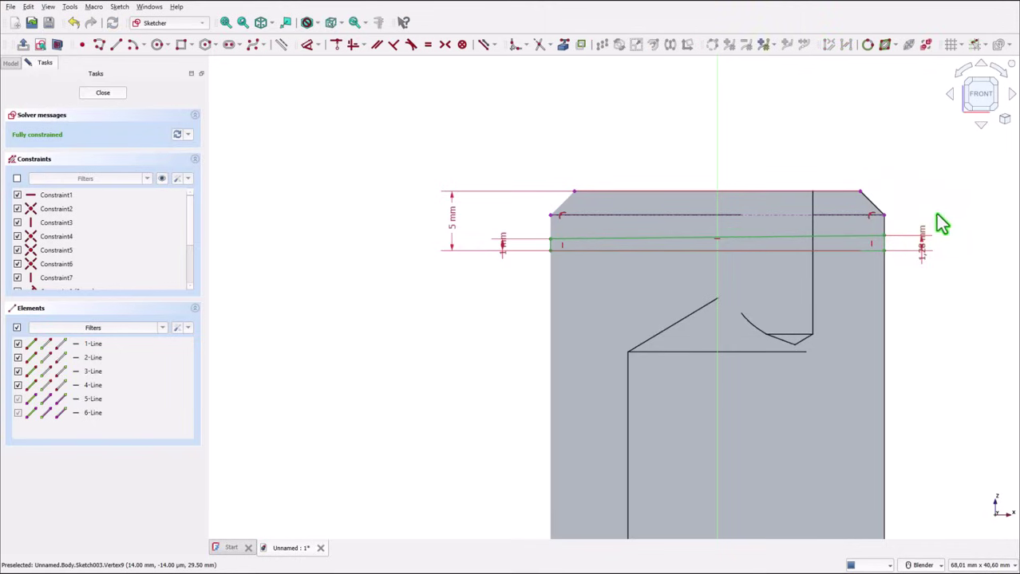
mouse_move(922, 244)
left_mouse_down()
mouse_move(922, 191)
mouse_move(927, 201)
left_mouse_up()
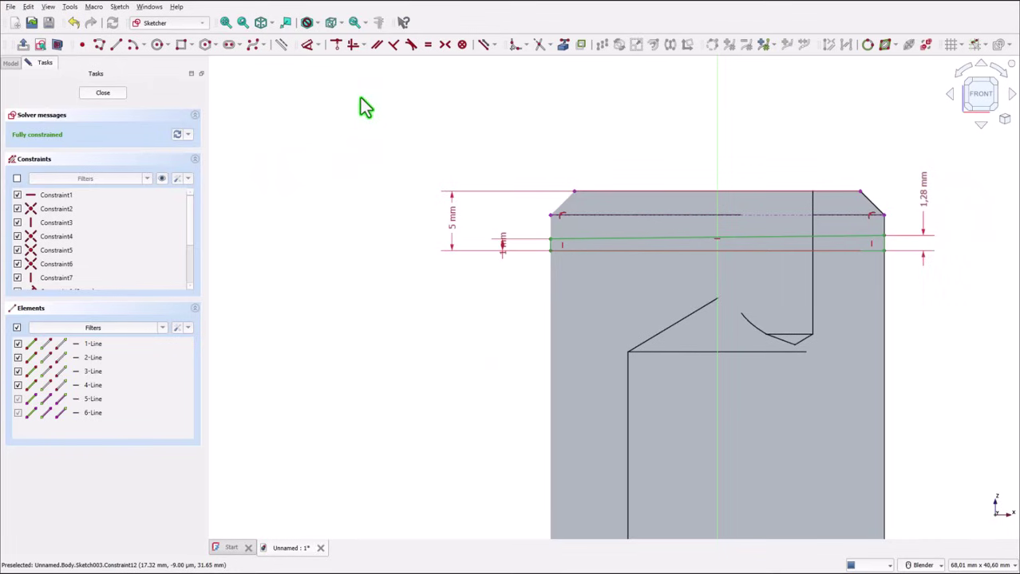
Close Sketch003 and zoom into the top hole to see the tapered profile.
left_click(107, 94)
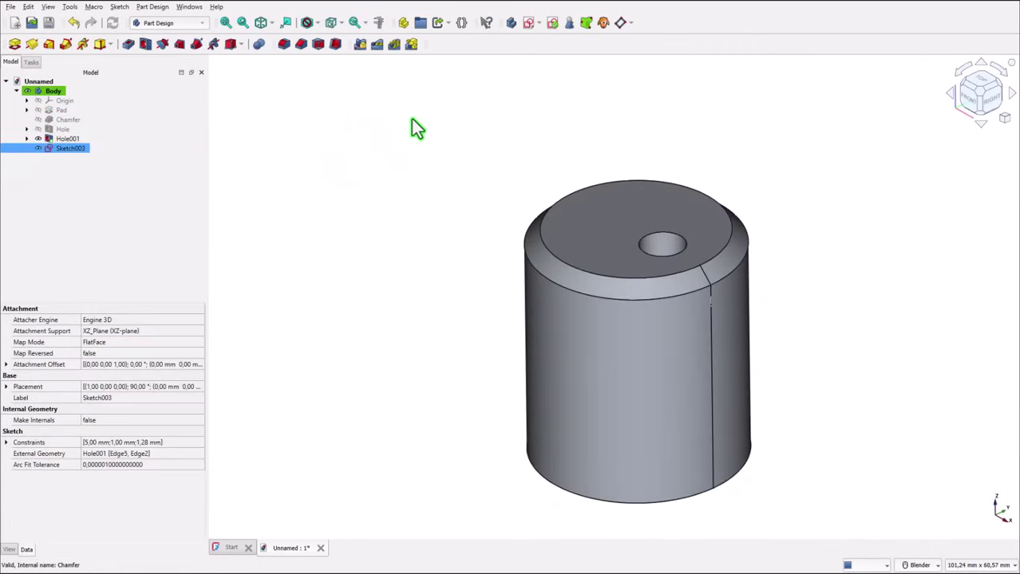
left_click(763, 126)
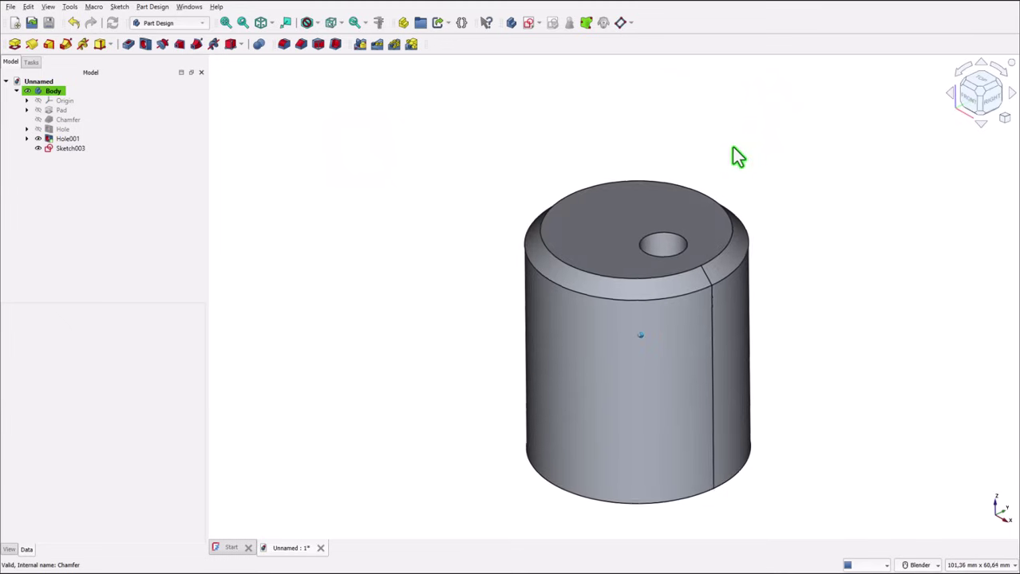
scroll(731, 155, "up", 2)
mouse_move(730, 155)
middle_mouse_down()
mouse_move(739, 194)
mouse_move(726, 262)
mouse_move(689, 330)
mouse_move(707, 414)
mouse_move(680, 362)
mouse_move(720, 365)
mouse_move(679, 411)
middle_mouse_up()
scroll(720, 364, "up", 1)
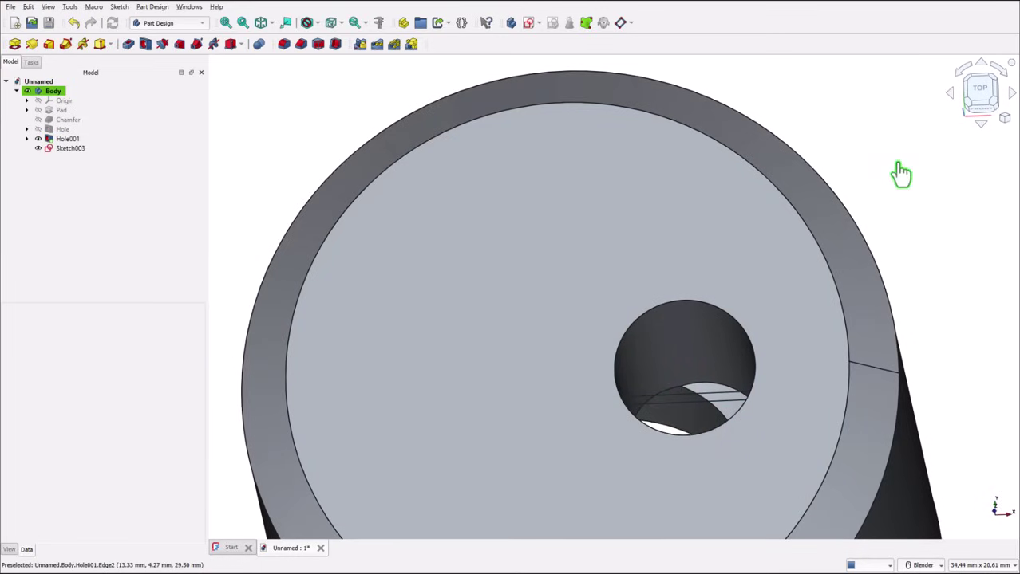
Create a datum line attached to Sketch003's straight lower edge inside the hole.
left_click(628, 25)
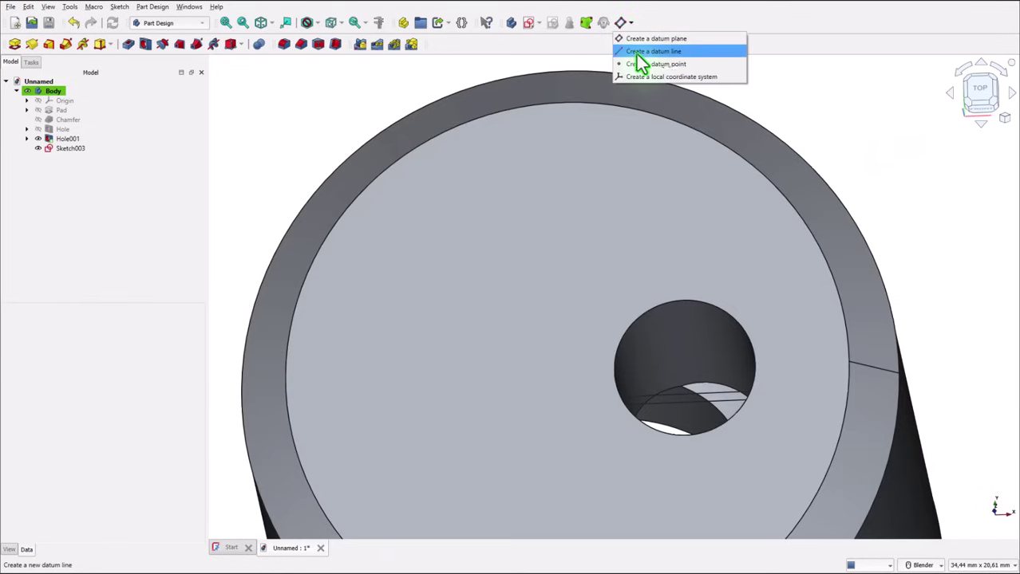
left_click(637, 53)
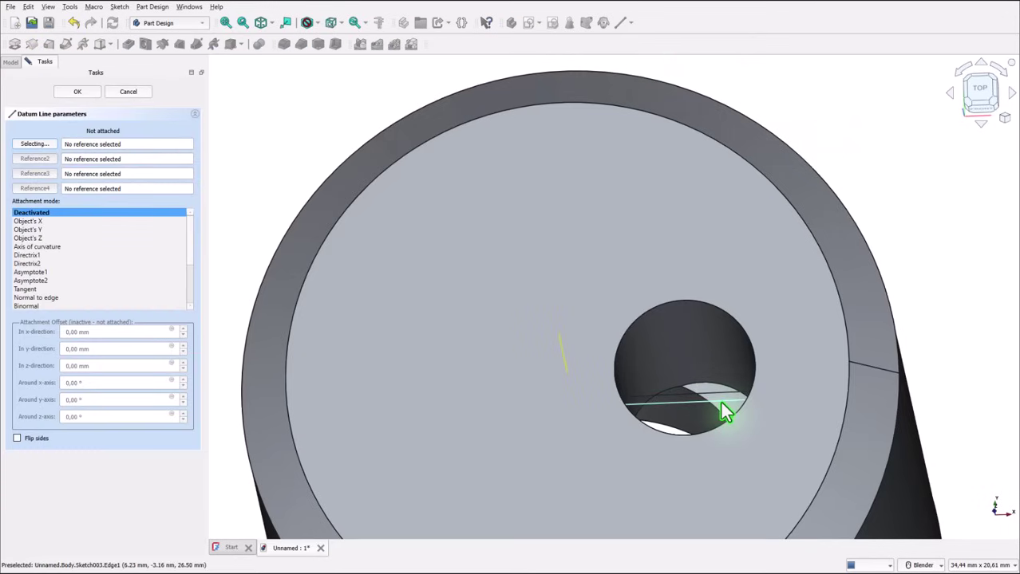
left_click(721, 402)
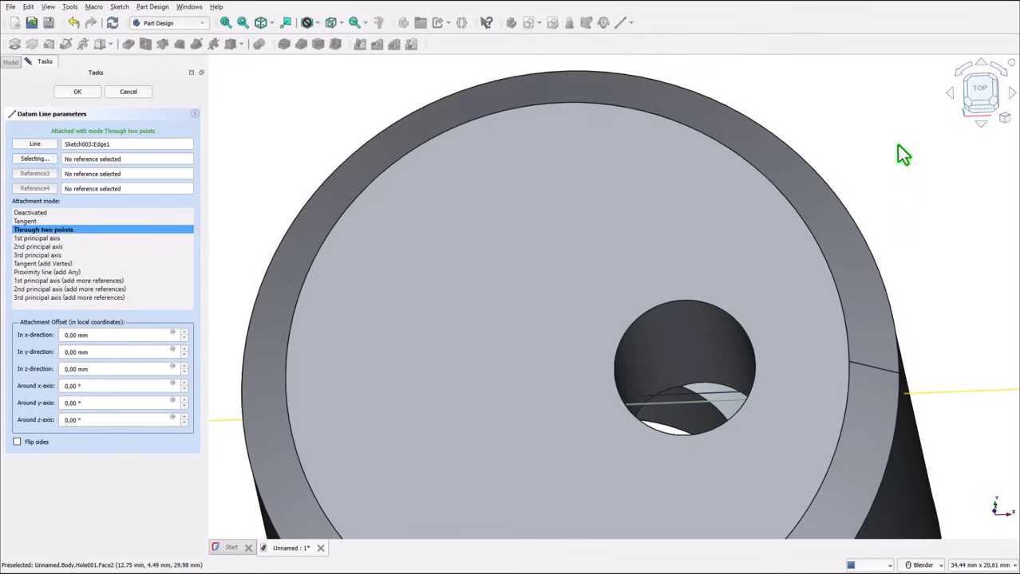
left_click(84, 92)
left_click(255, 108)
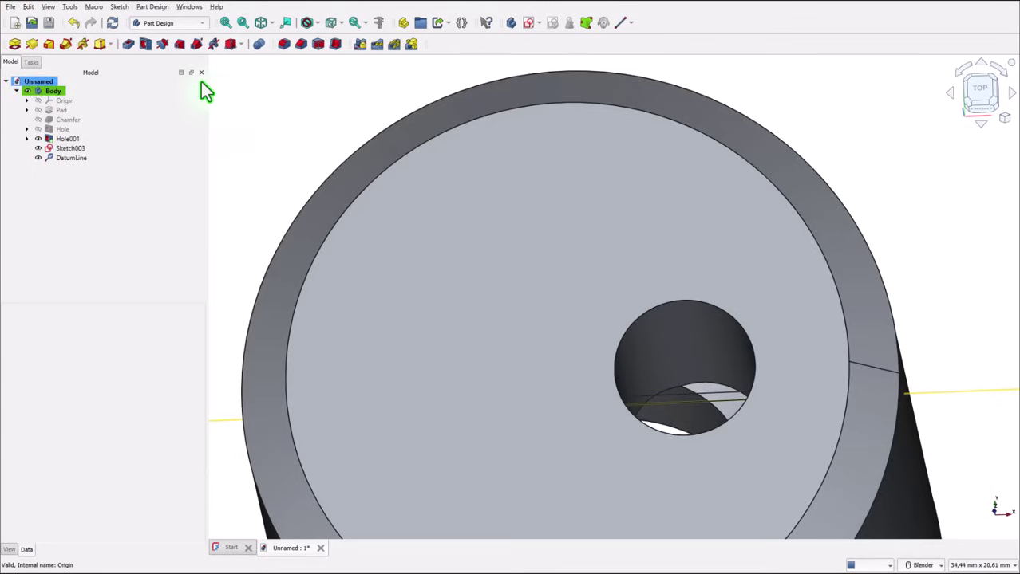
Cut a 360° Groove from Sketch003 revolved about the DatumLine.
left_click(163, 45)
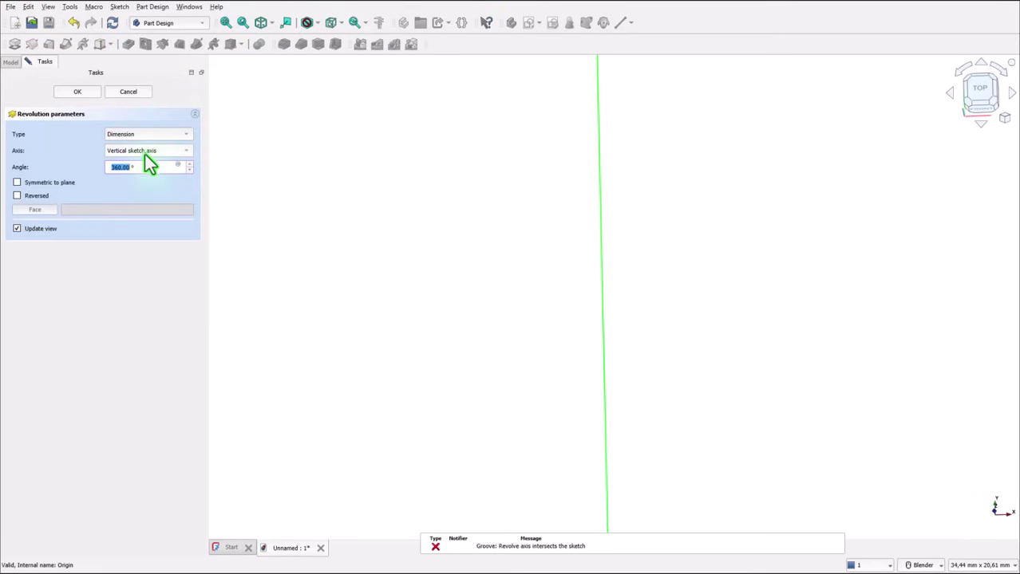
left_click(158, 150)
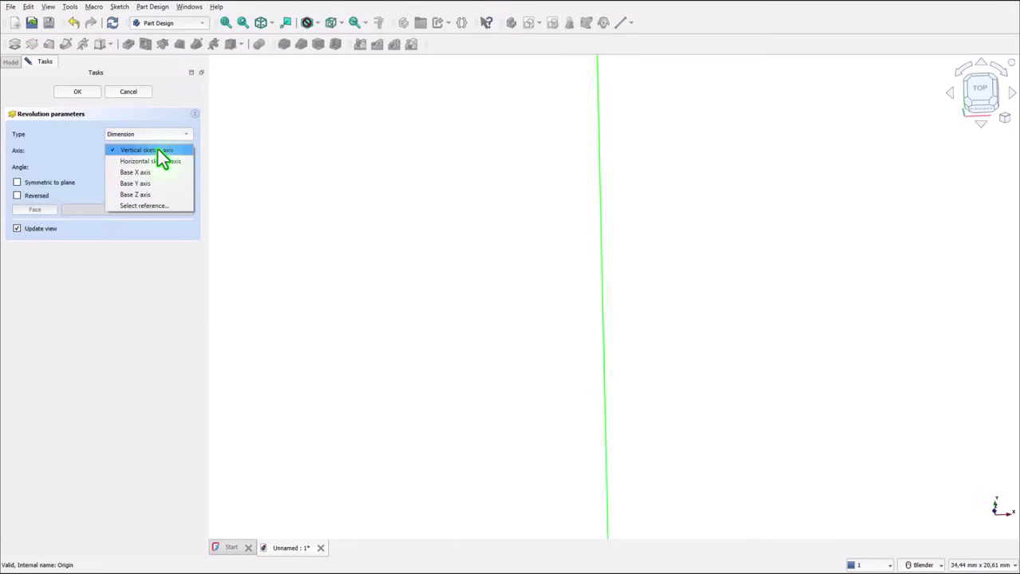
left_click(148, 206)
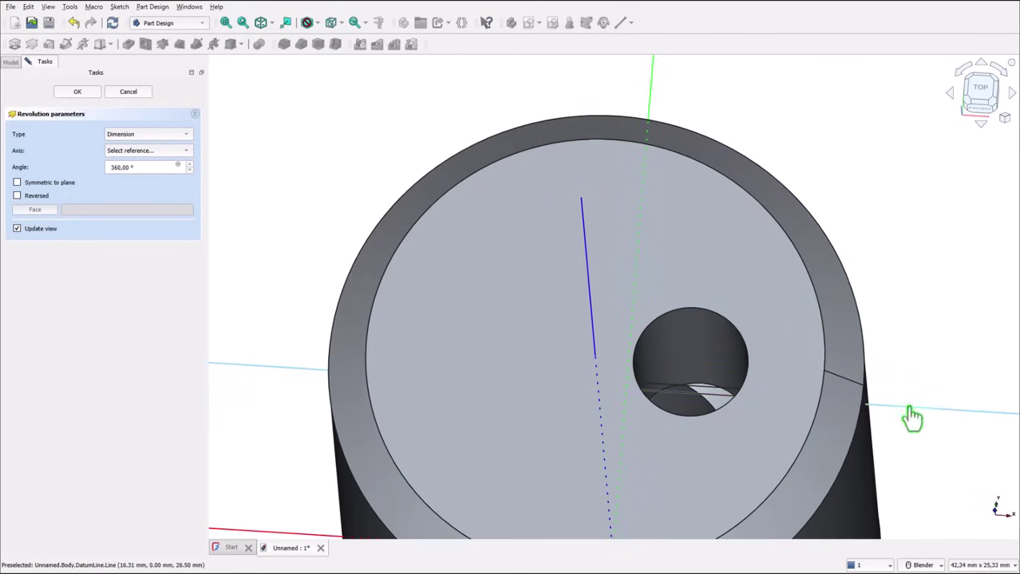
left_click(908, 407)
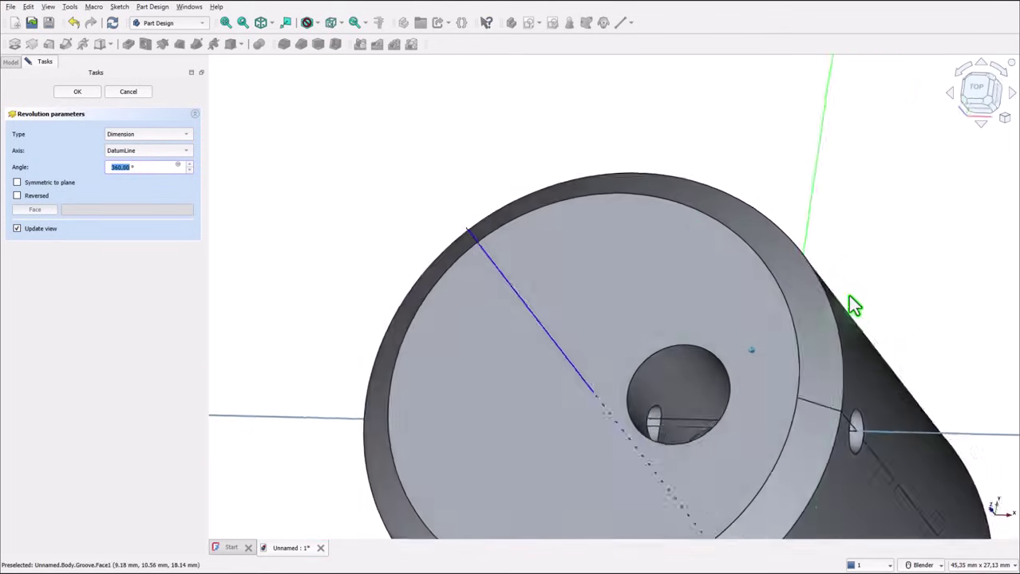
middle_click_drag(849, 297, 331, 156)
left_click(79, 89)
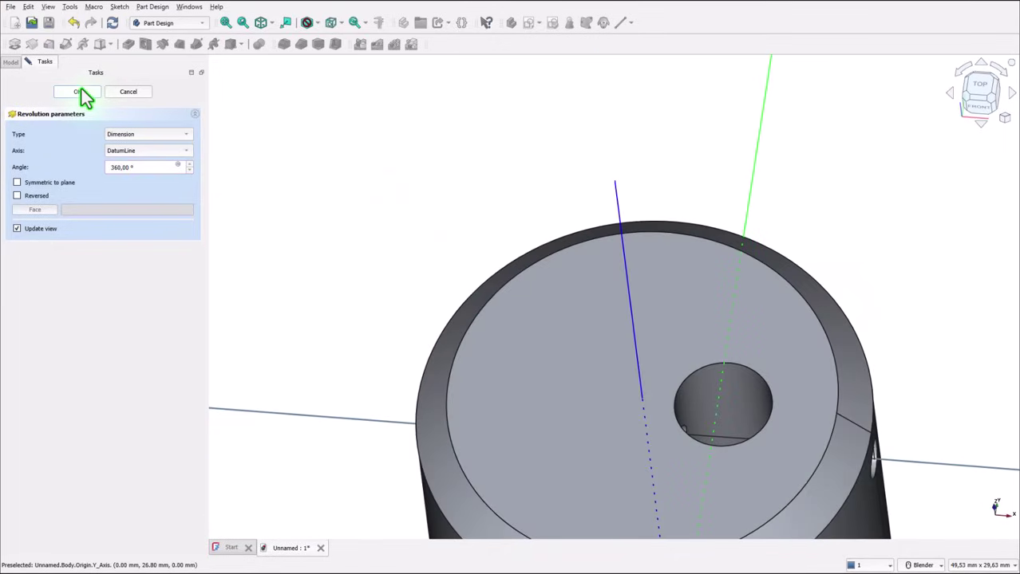
left_click(315, 158)
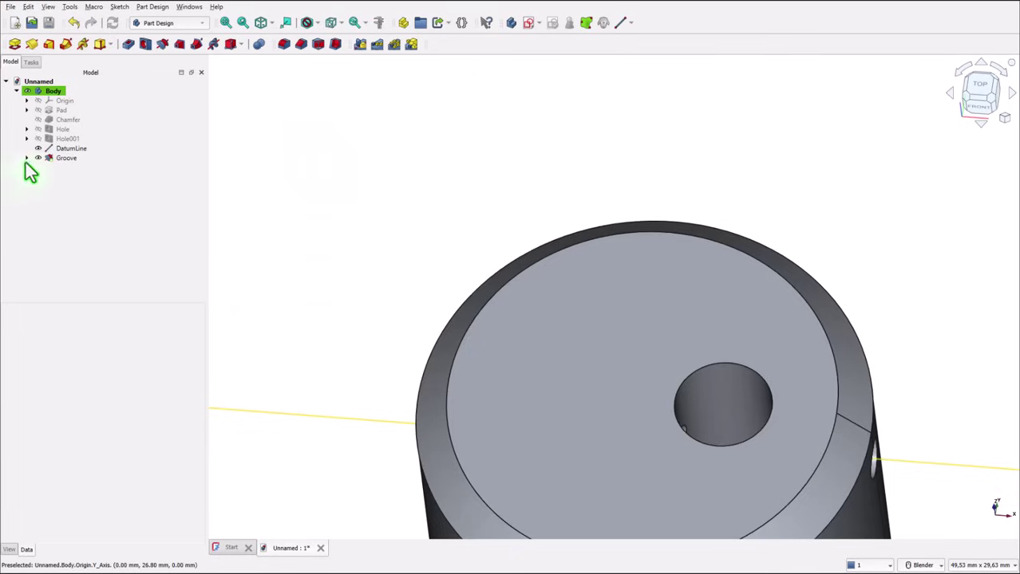
Hide the DatumLine and show the whole part in isometric view.
left_click(51, 150)
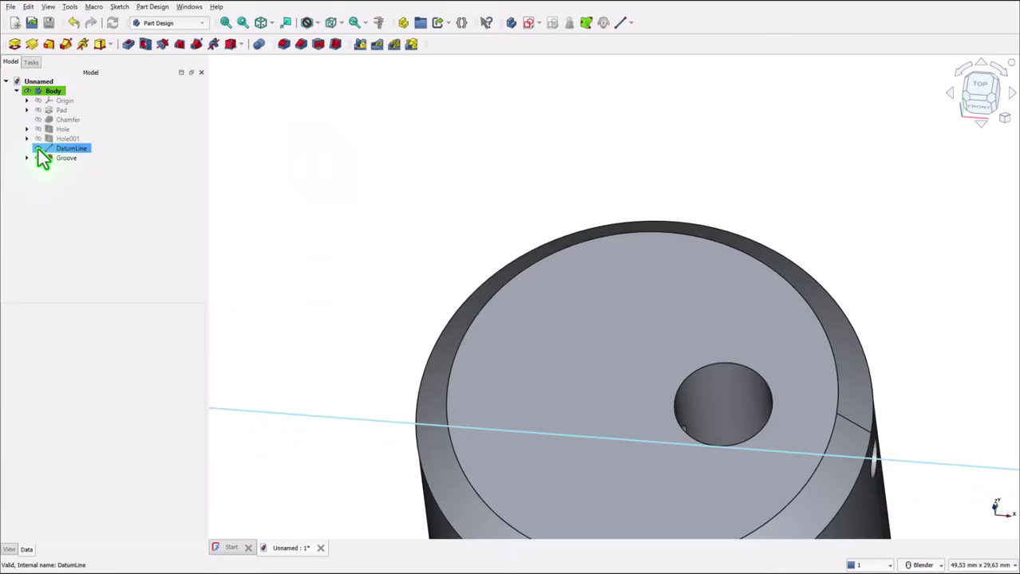
left_click(37, 149)
left_click(193, 161)
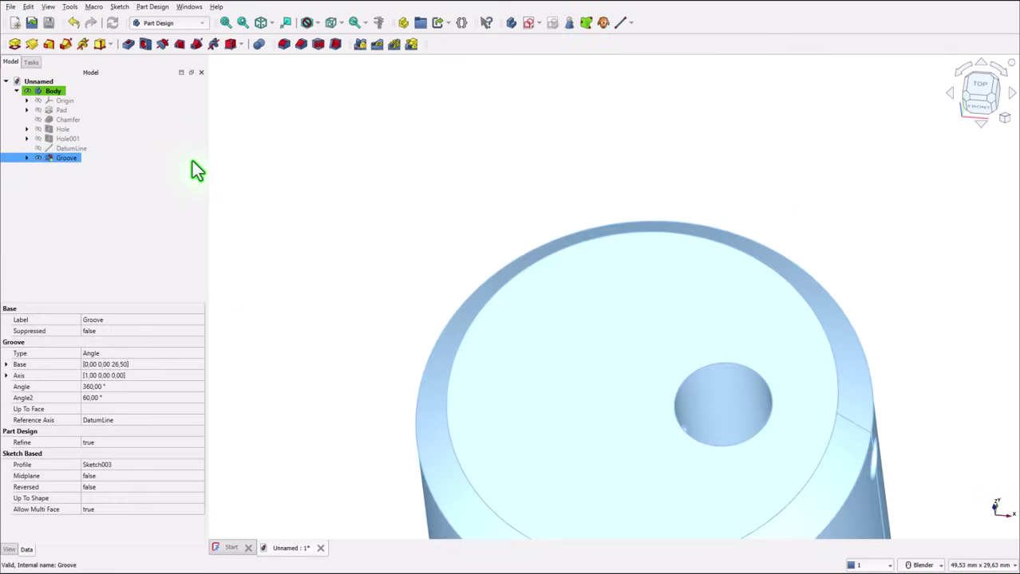
left_click(255, 150)
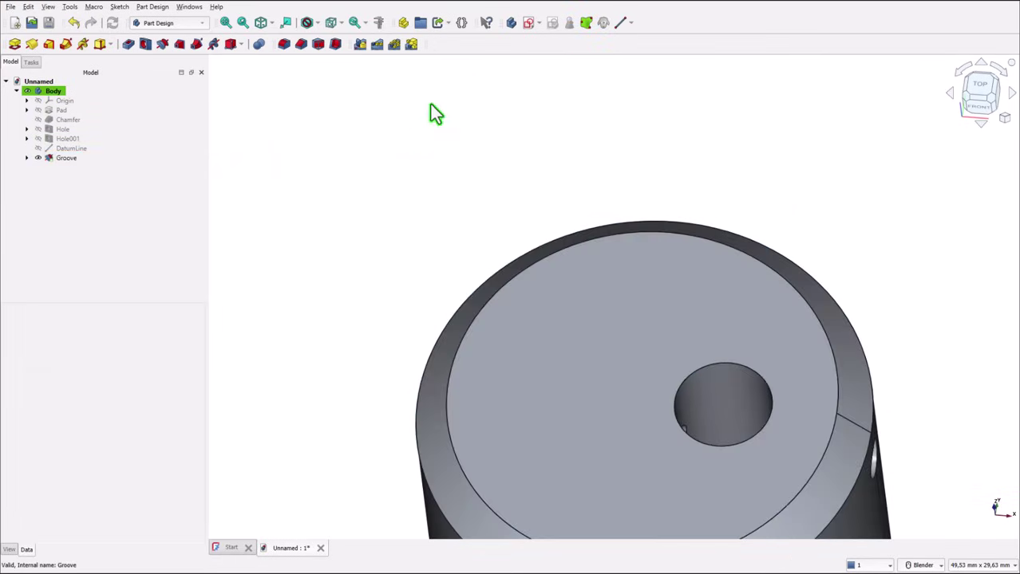
left_click(258, 25)
left_click(225, 23)
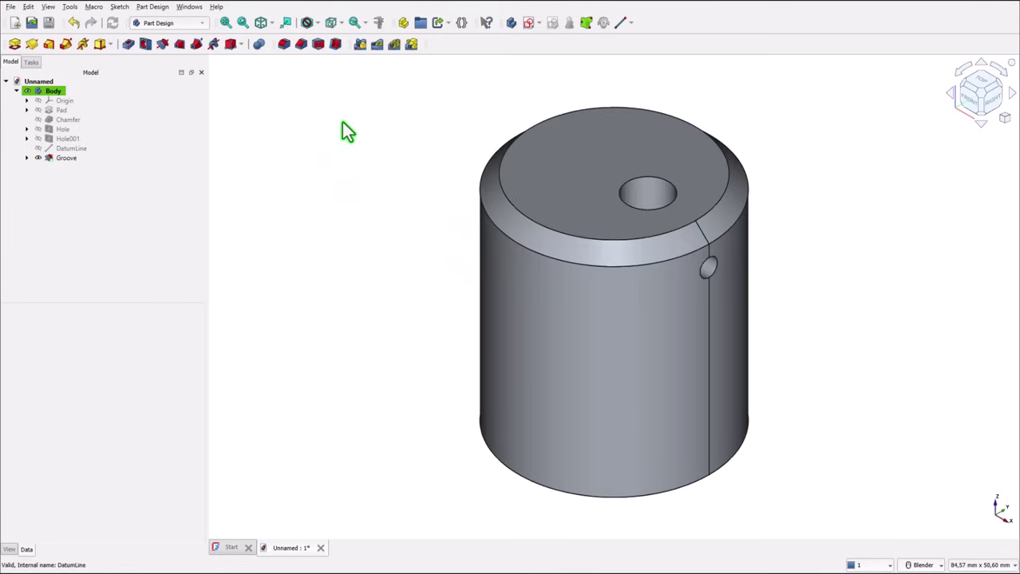
Open Sketch004 on the XZ plane in section view, referencing the body's bottom edge.
left_click(528, 23)
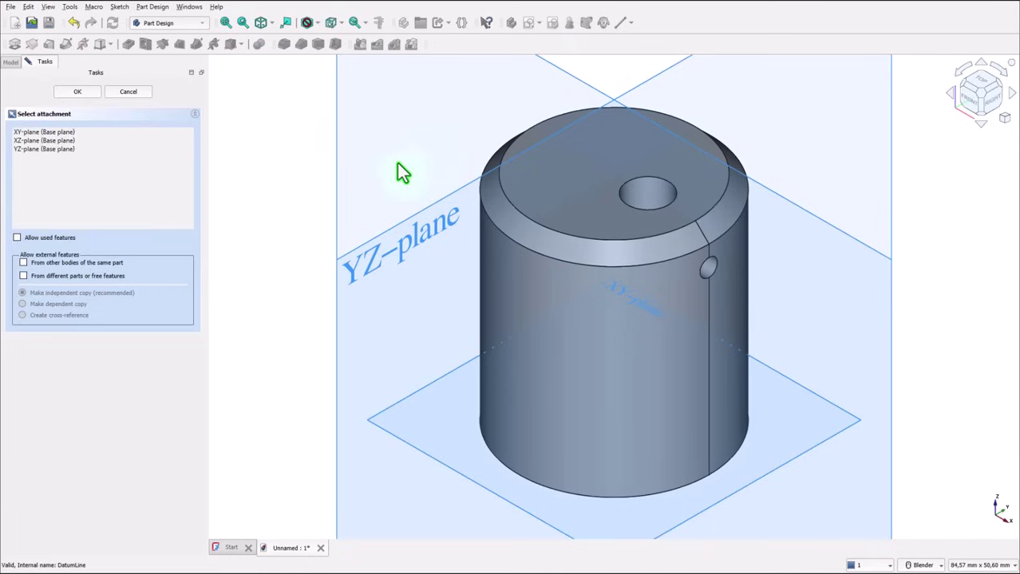
left_click(570, 78)
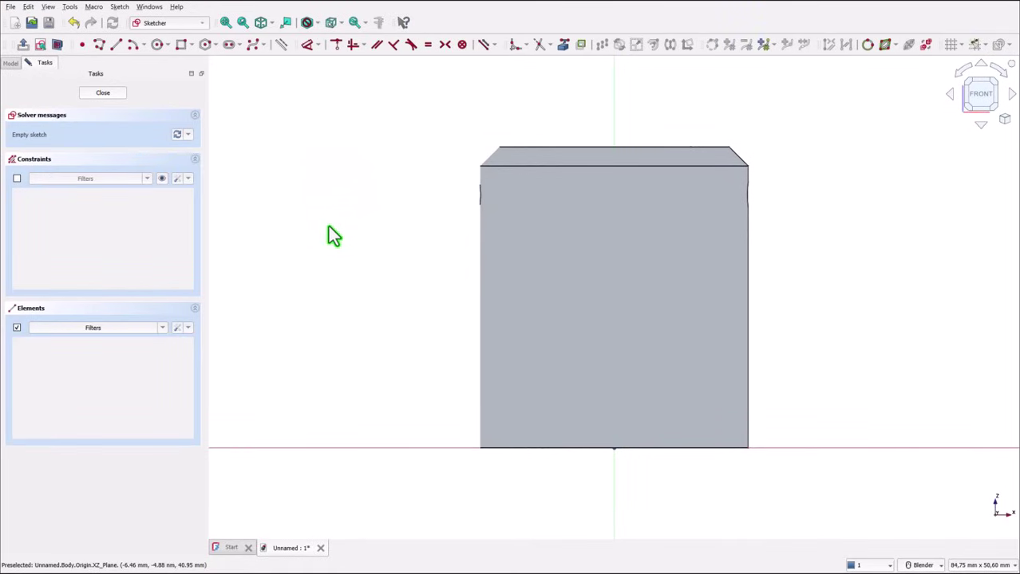
left_click(56, 45)
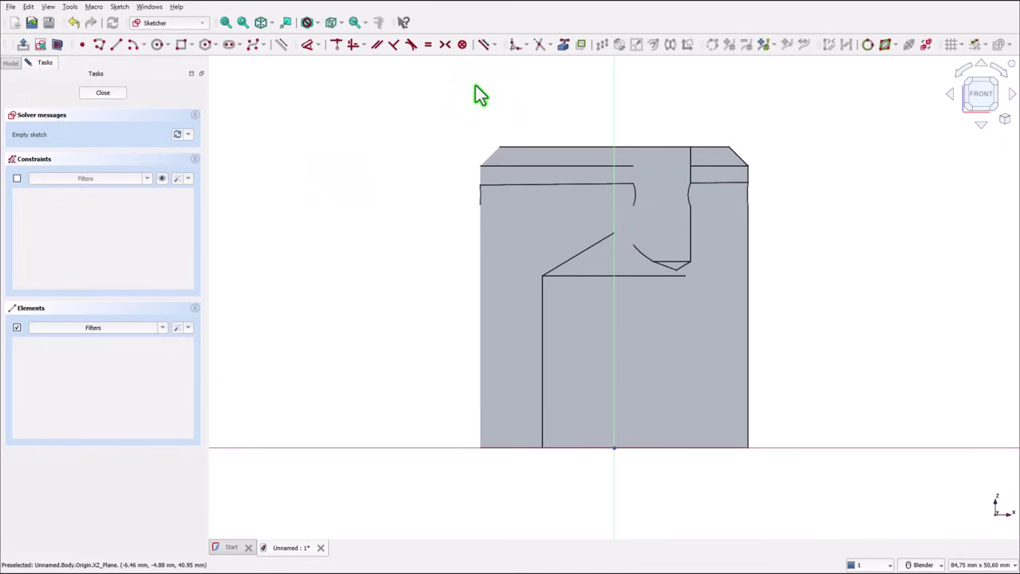
left_click(562, 45)
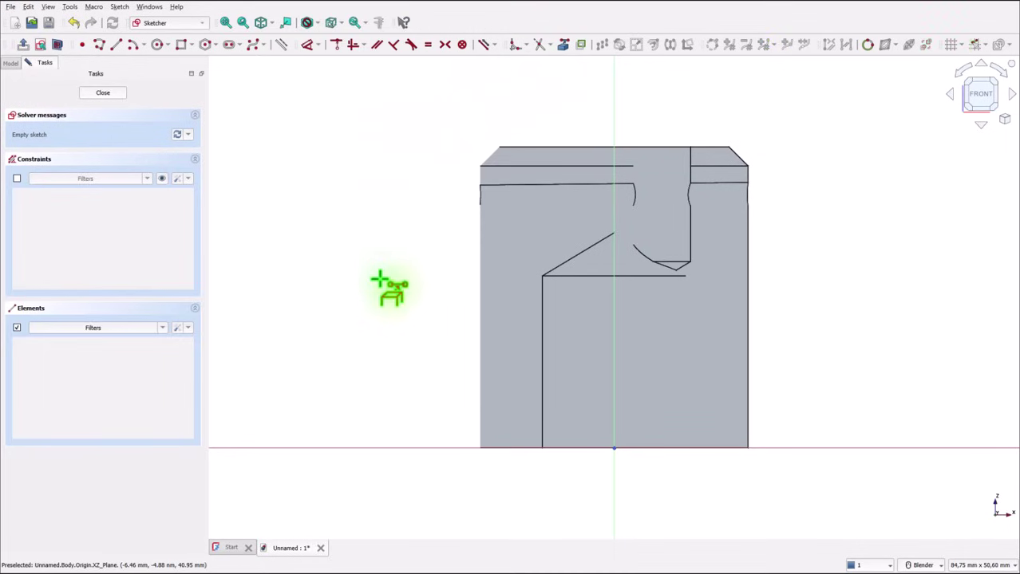
left_click(489, 447)
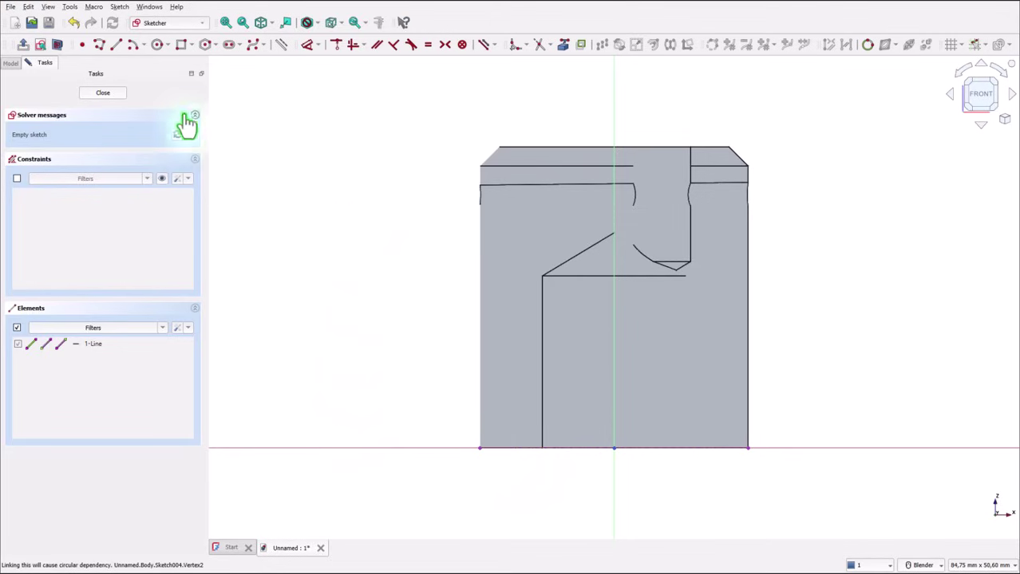
Draw a closed tapered outline across the spigot's lower section.
left_click(99, 45)
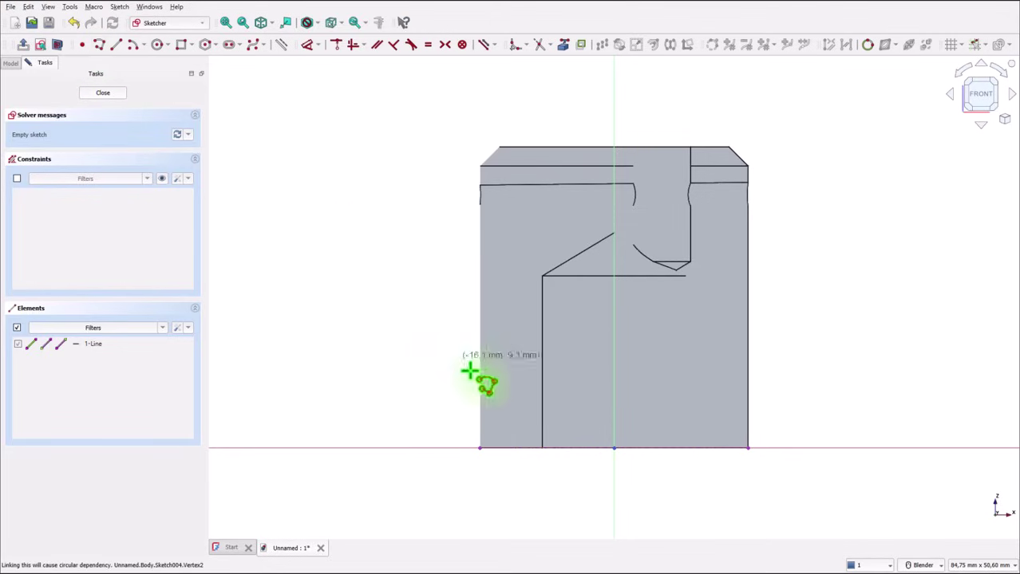
left_click(456, 418)
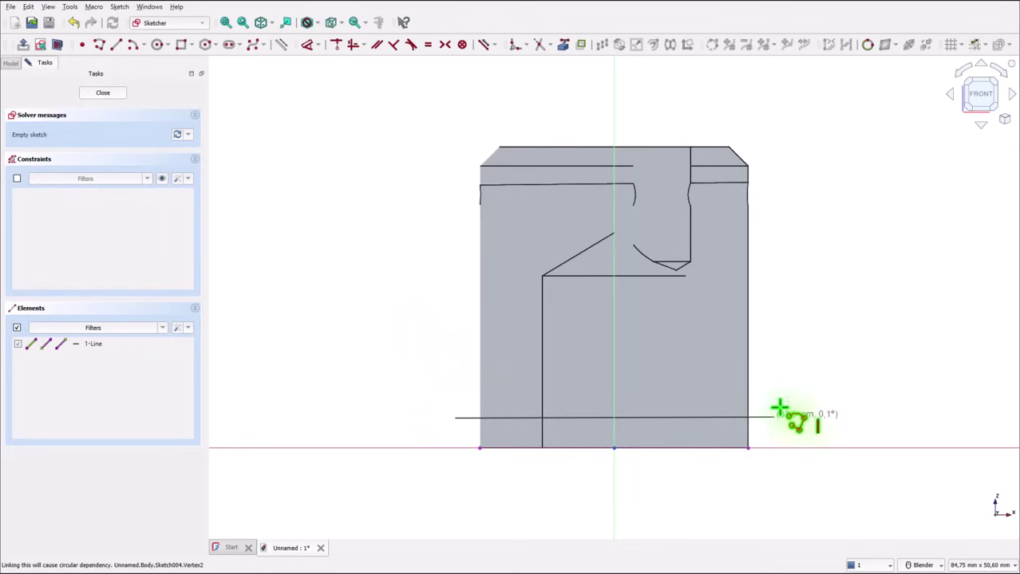
left_click(773, 416)
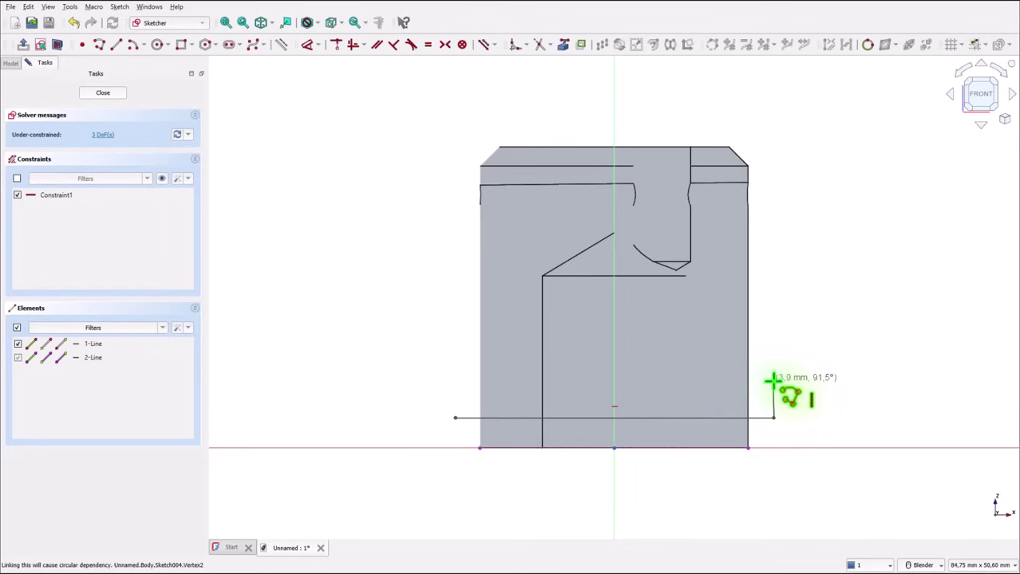
left_click(773, 382)
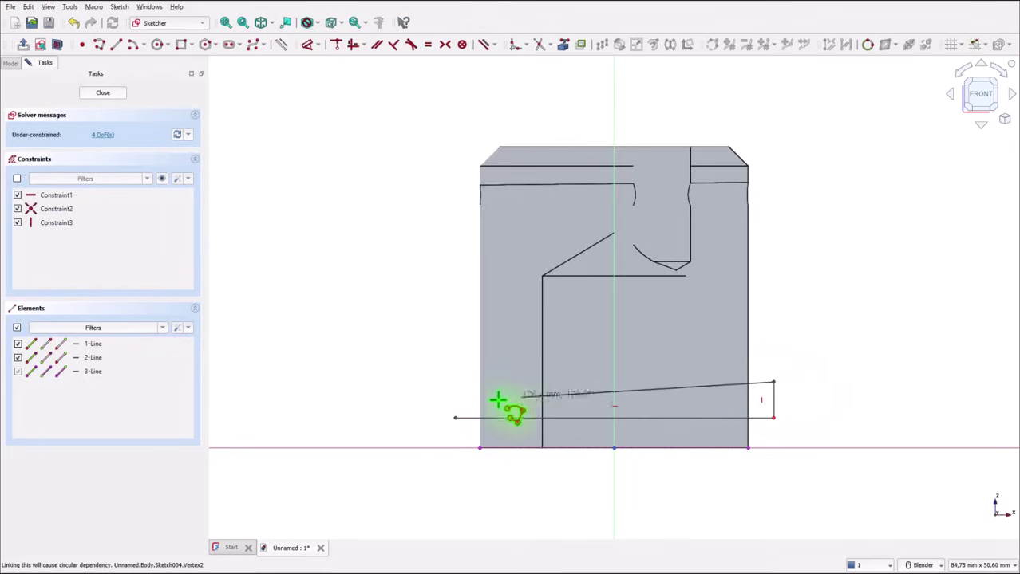
left_click(455, 398)
left_click(456, 418)
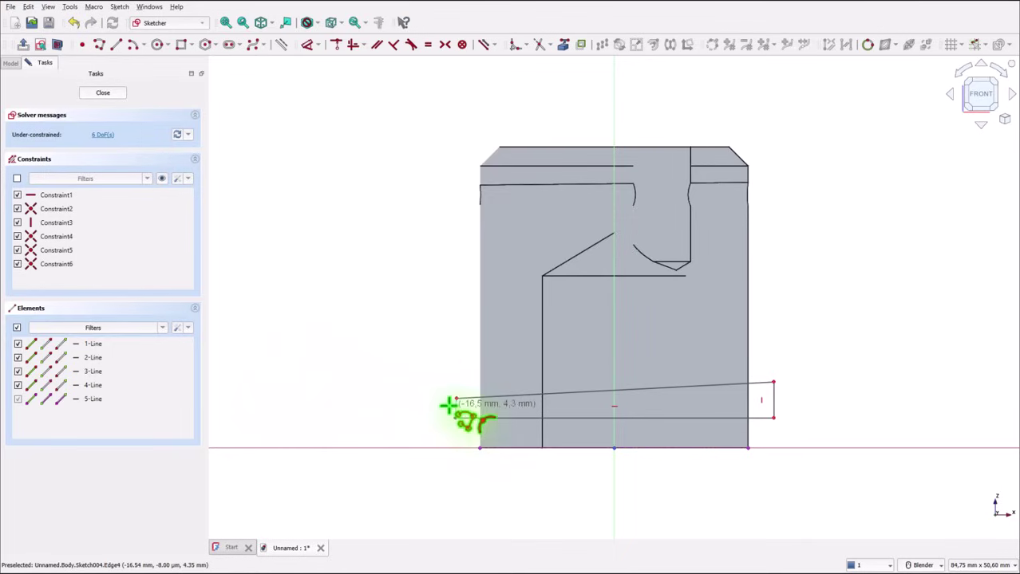
right_click(403, 319)
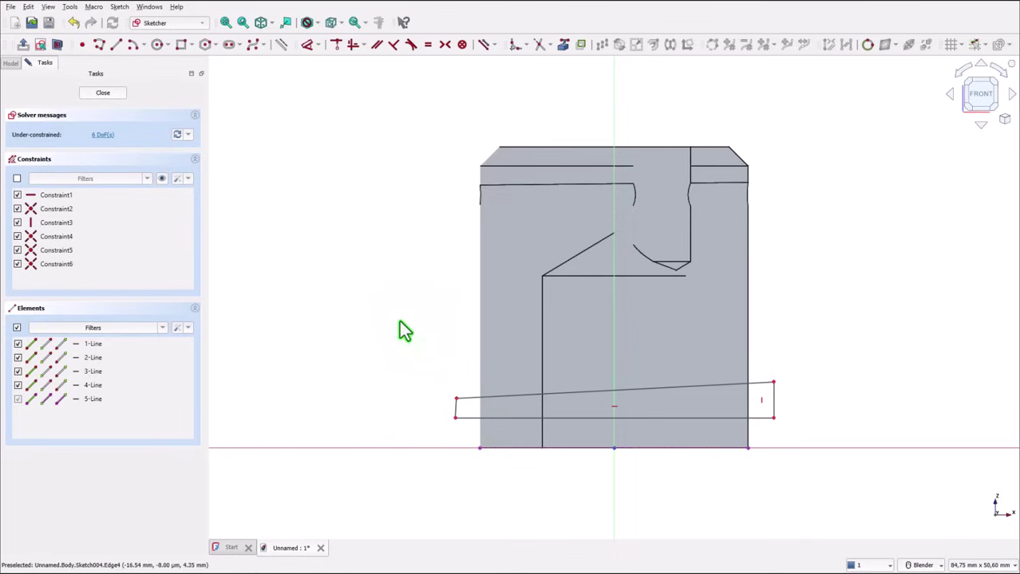
Make the outline's left edge vertical on the part's lower-left corner, then raise its top and bottom edges.
left_click(456, 408)
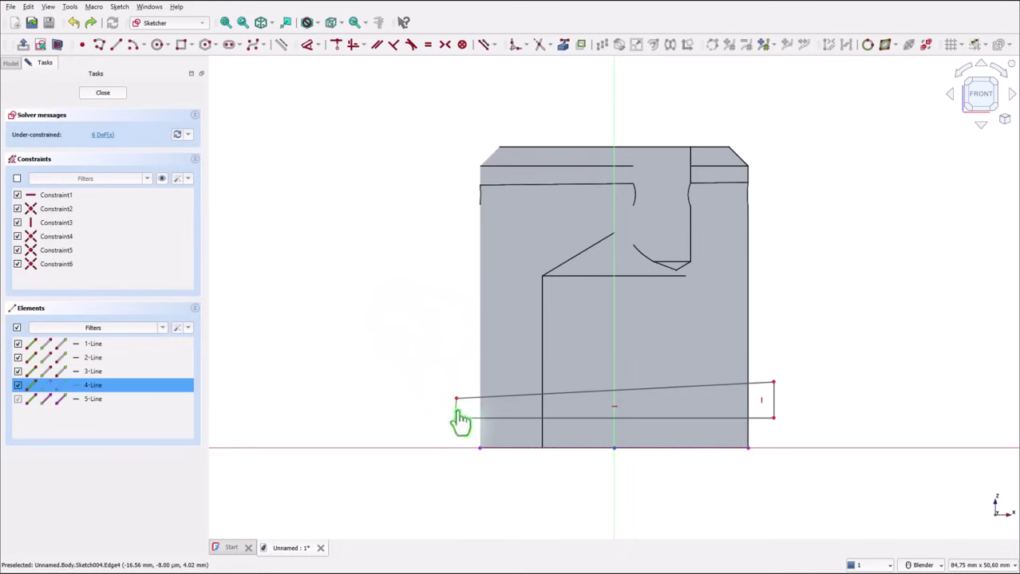
left_click(353, 48)
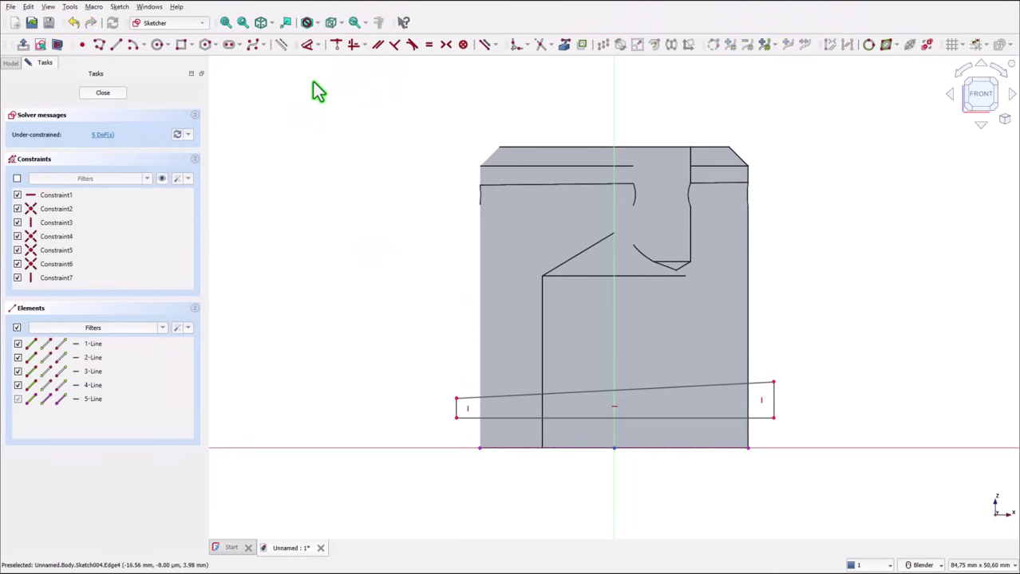
left_click(335, 44)
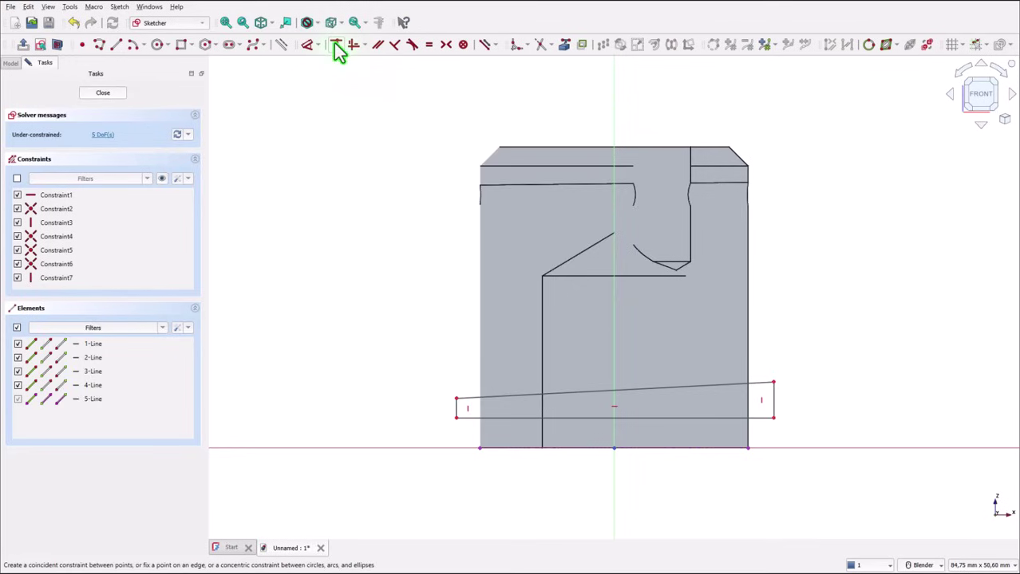
left_click(455, 409)
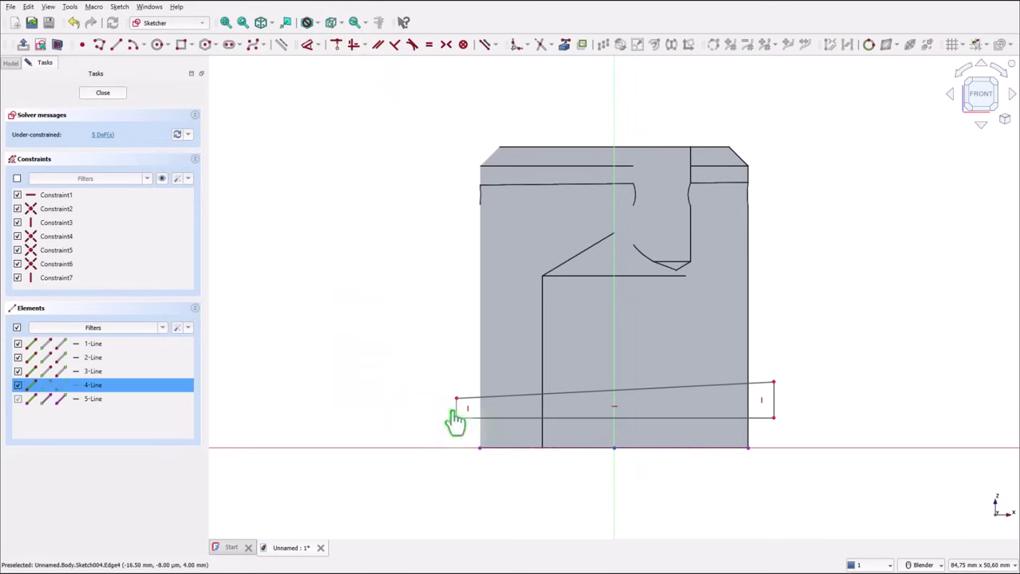
left_click(479, 448)
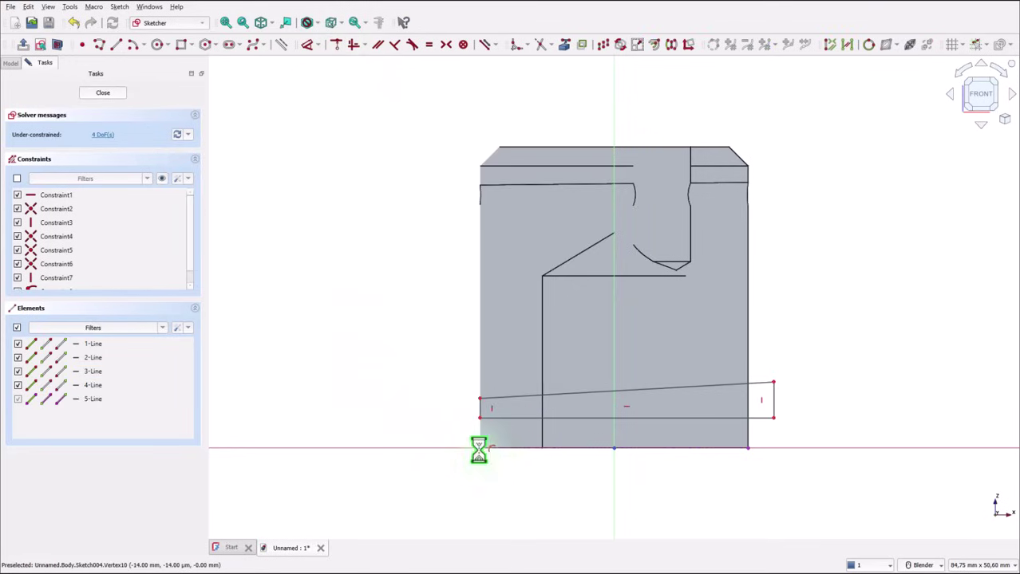
left_click(775, 392)
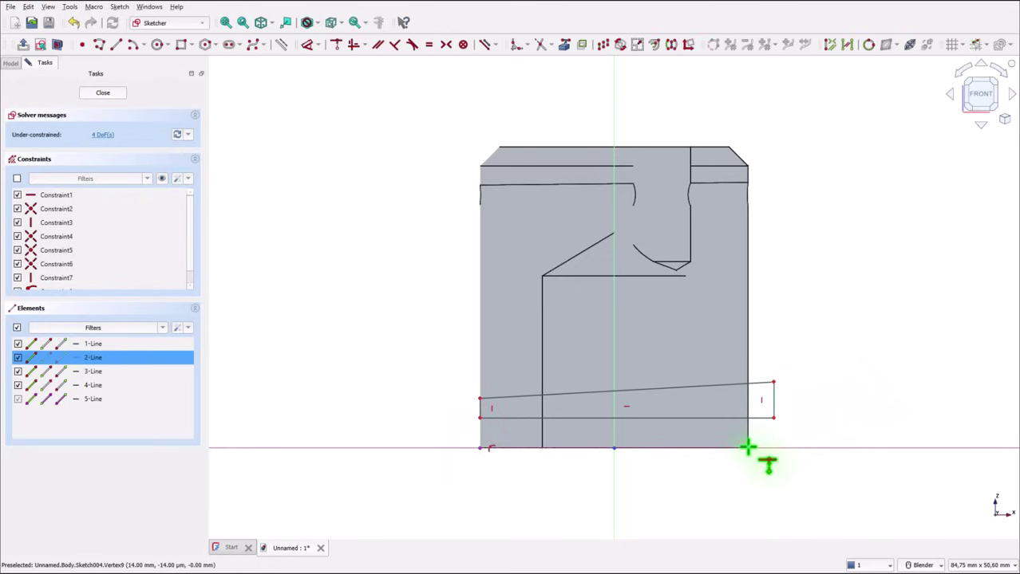
right_click(820, 444)
right_click(700, 351)
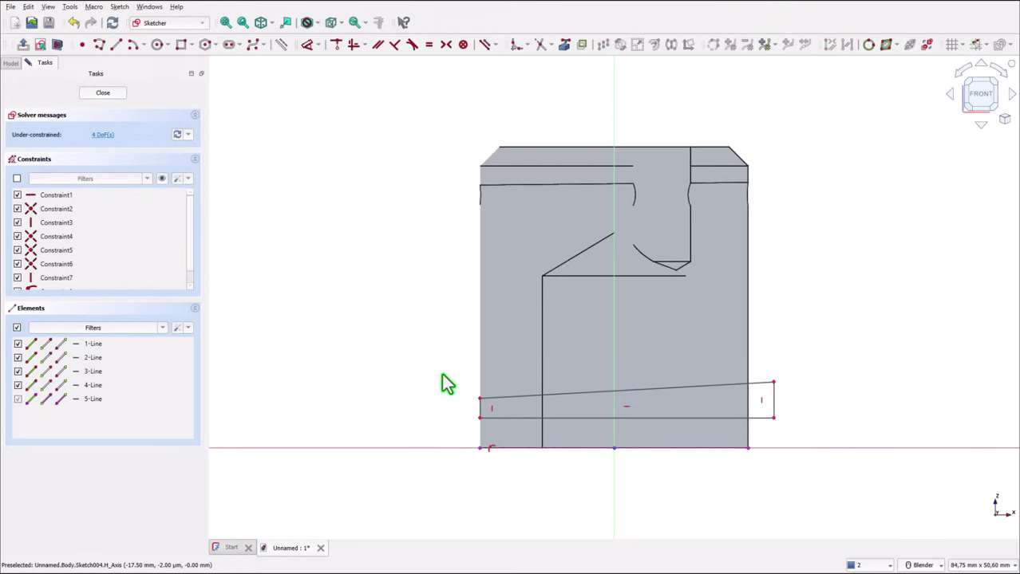
left_click_drag(565, 393, 562, 360)
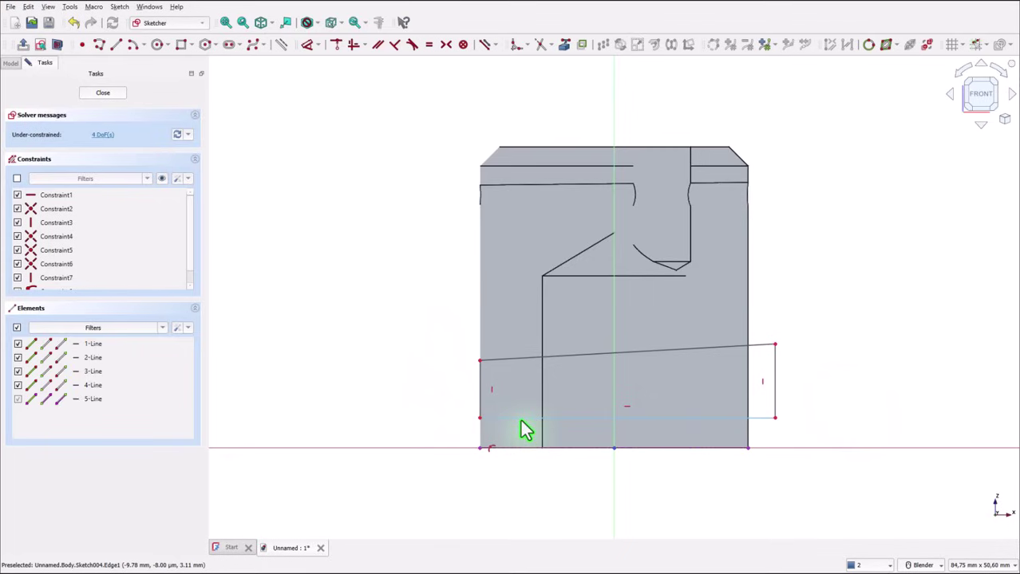
left_click_drag(523, 430, 519, 403)
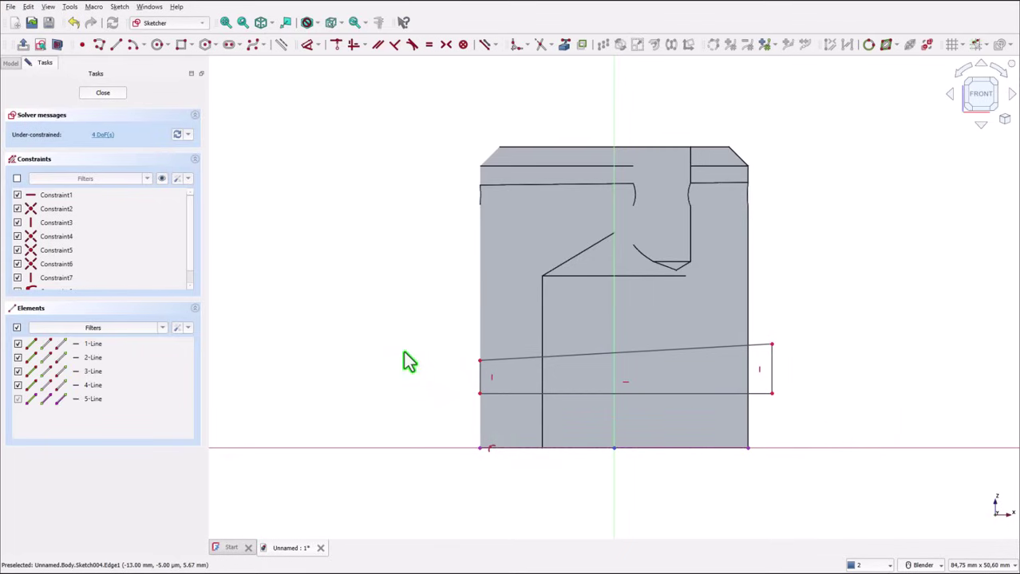
Place the profile's bottom edge 8 mm above the base.
left_click(307, 44)
left_click(525, 392)
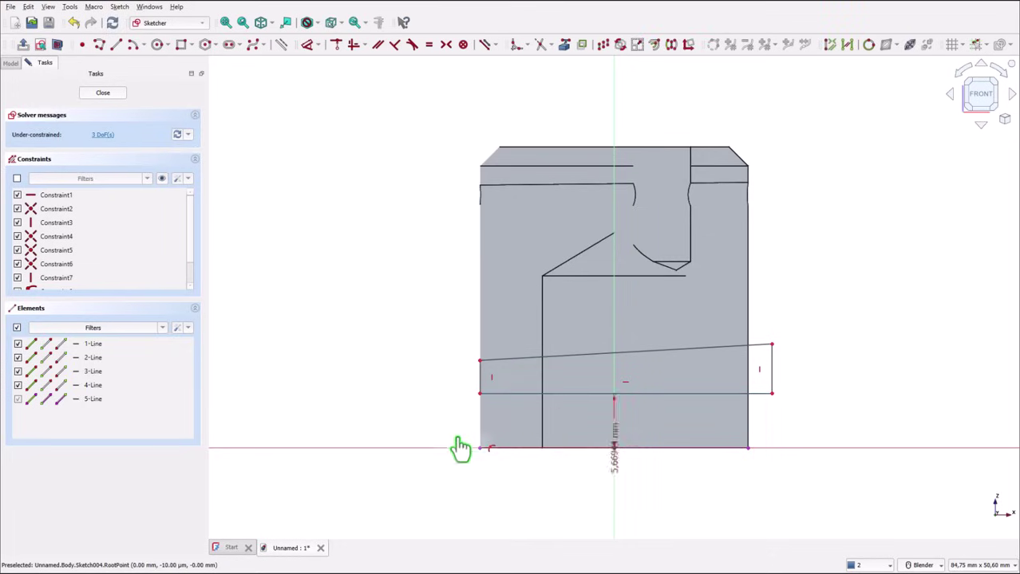
left_click(388, 435)
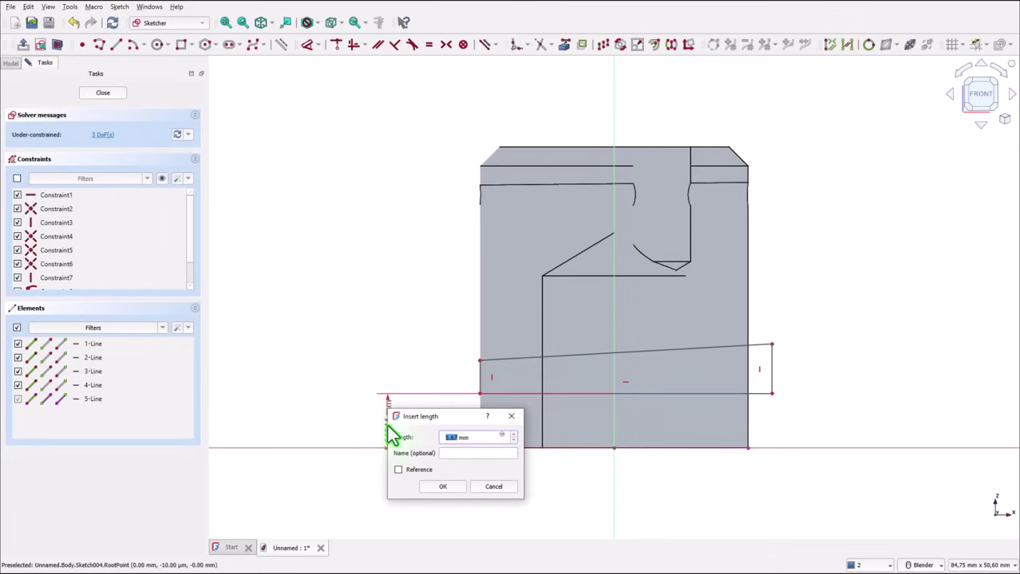
key("Return")
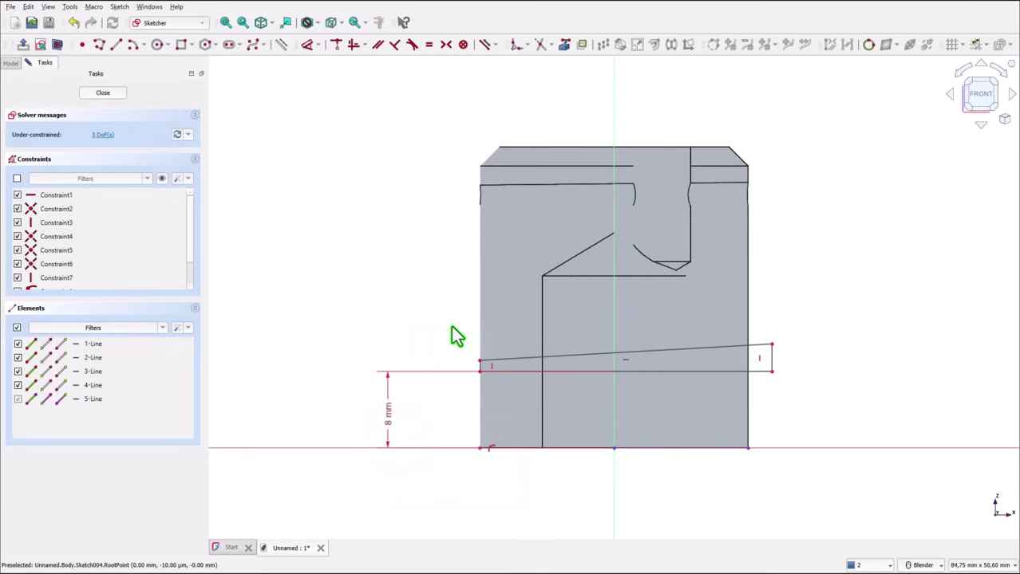
Set the profile's left edge length to 2.5 mm (5/2) and fit the part in view.
scroll(477, 365, "up", 5)
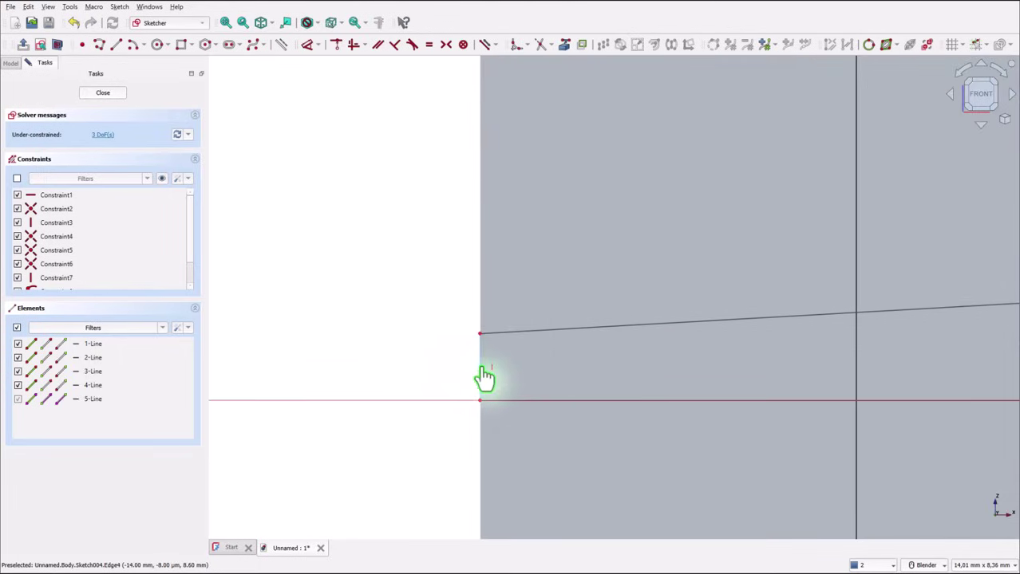
left_click(480, 367)
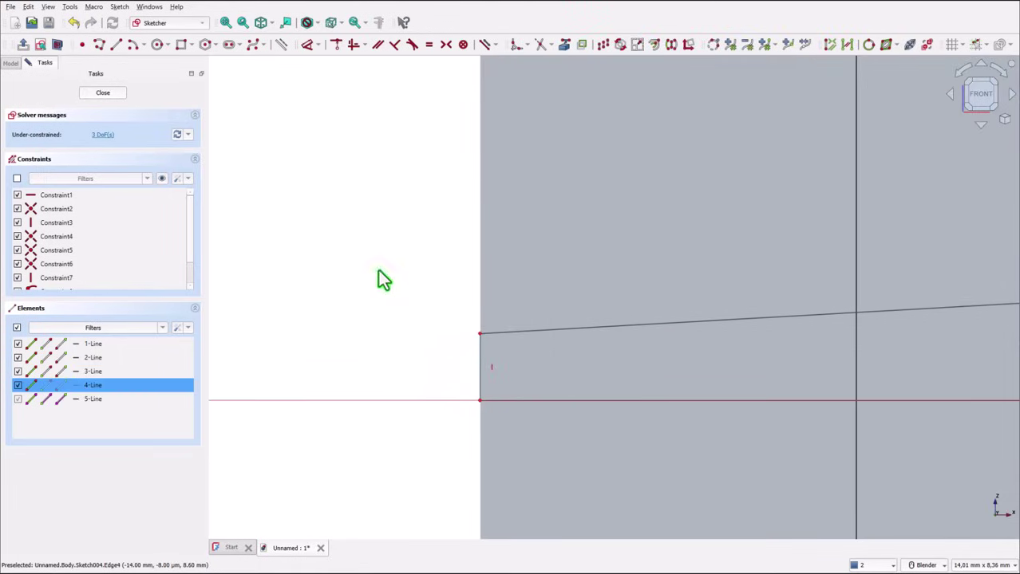
left_click(307, 49)
left_click(348, 359)
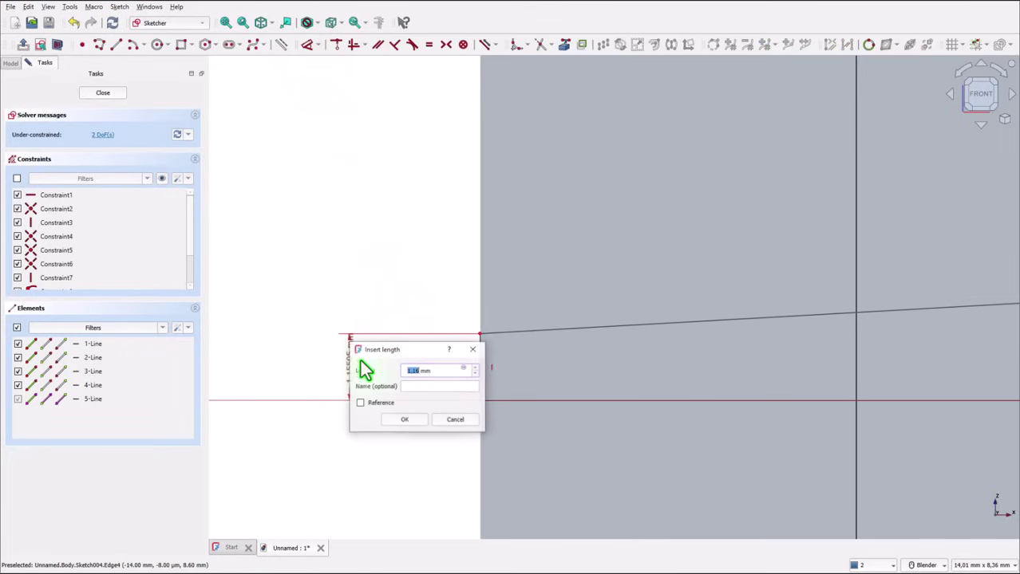
type("5/2")
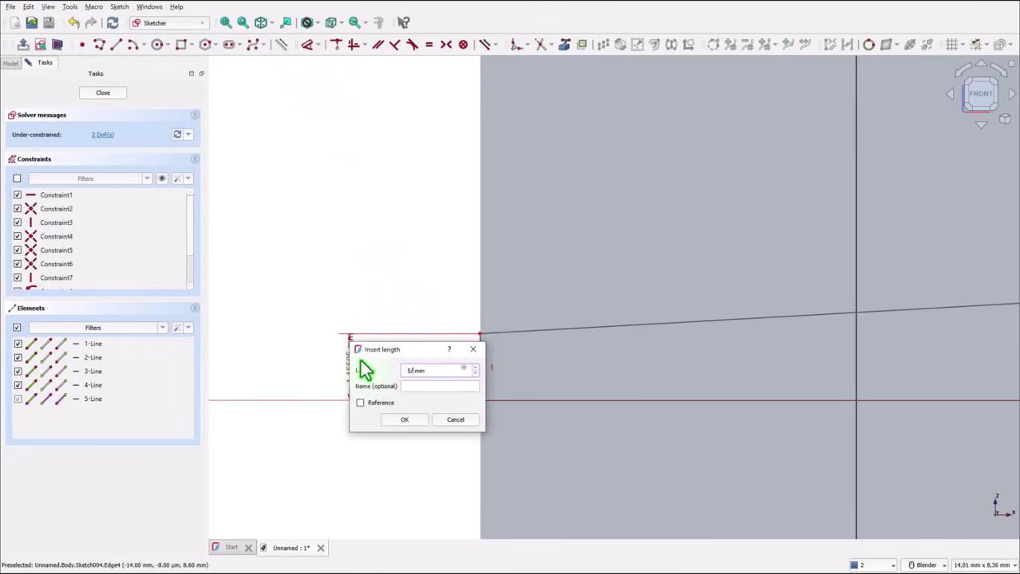
key("Return")
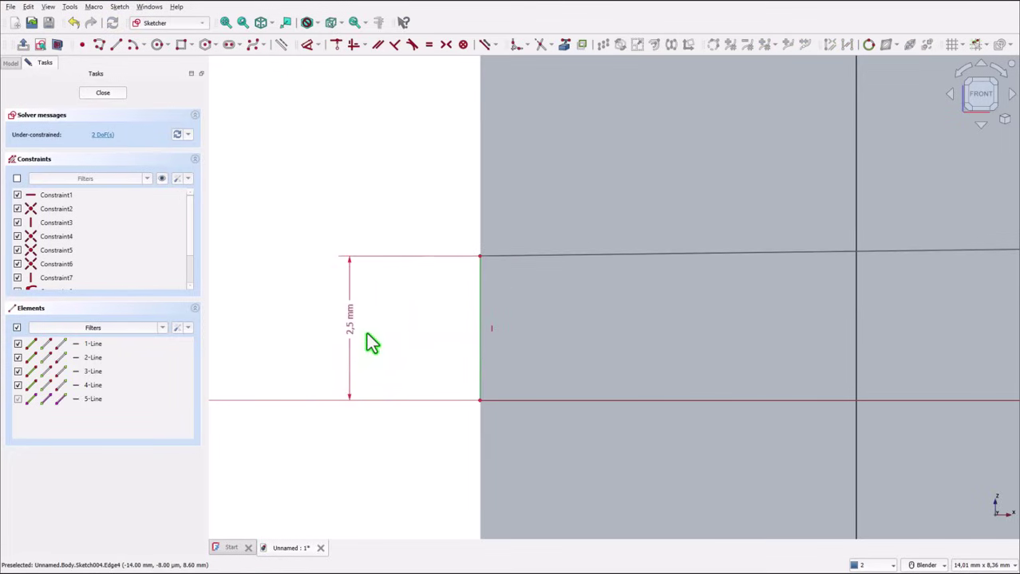
left_click(226, 22)
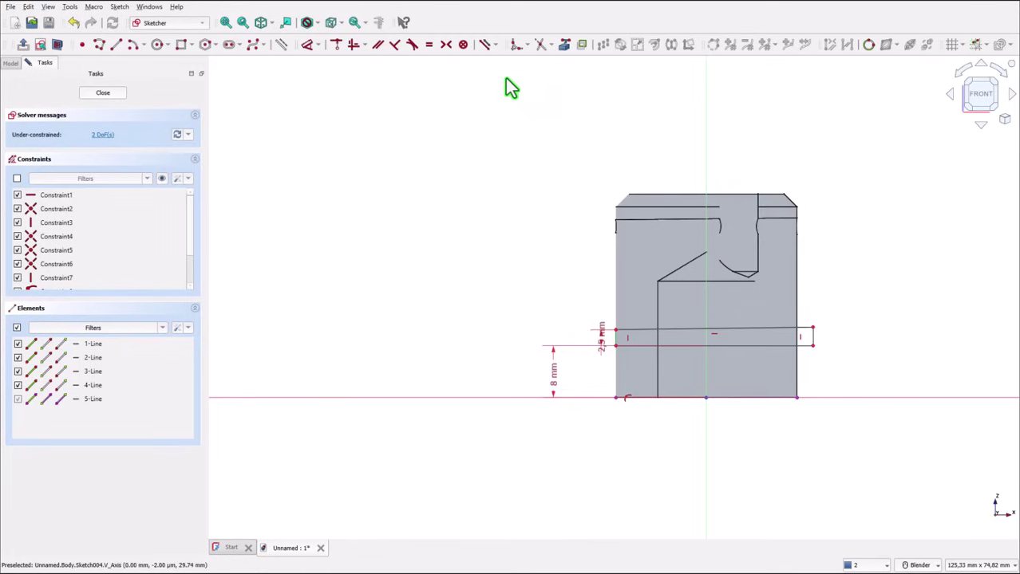
Make the profile's right edge vertical and attach its corner point to the spigot's right edge.
left_click(353, 44)
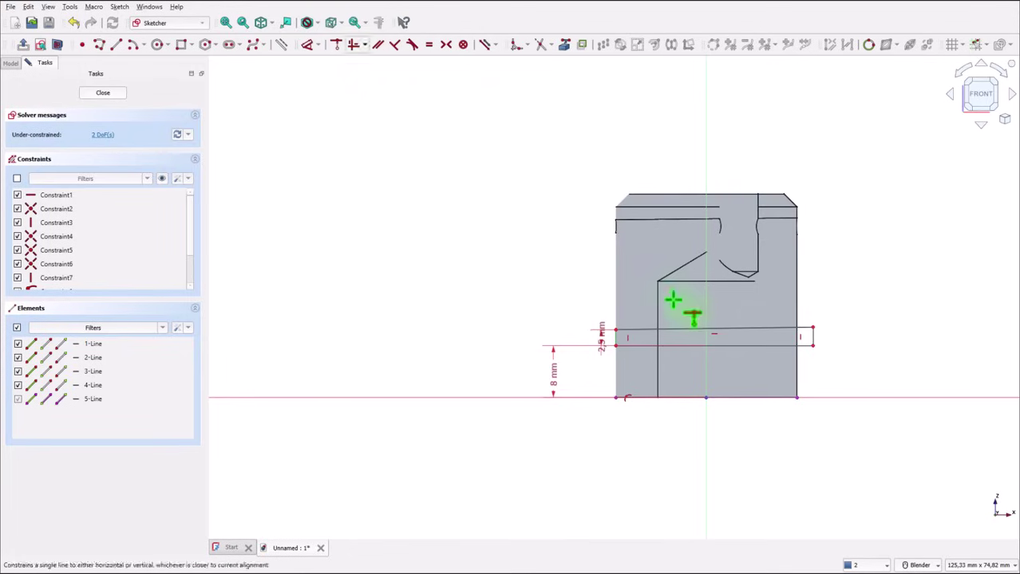
left_click(812, 337)
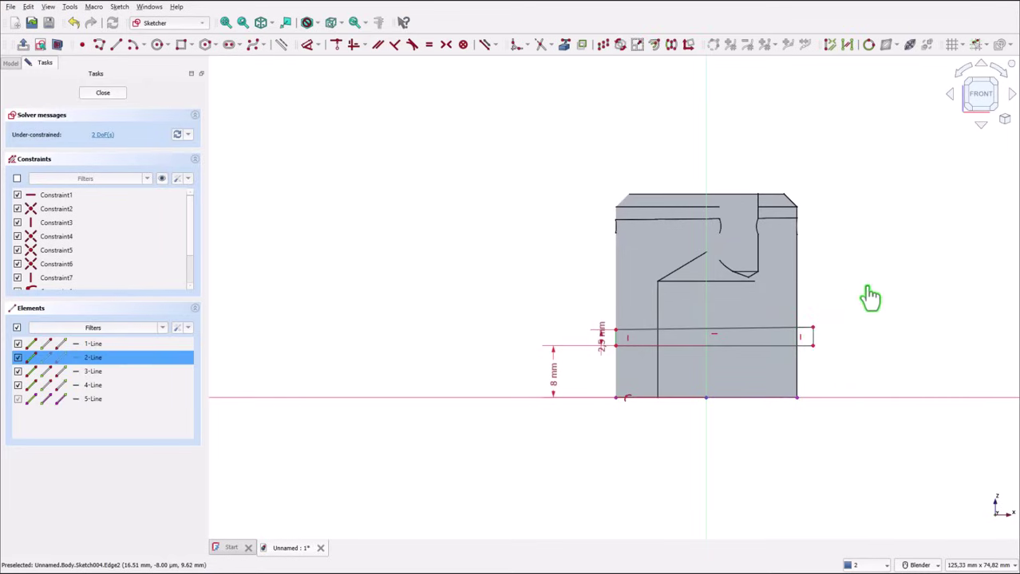
left_click(799, 399)
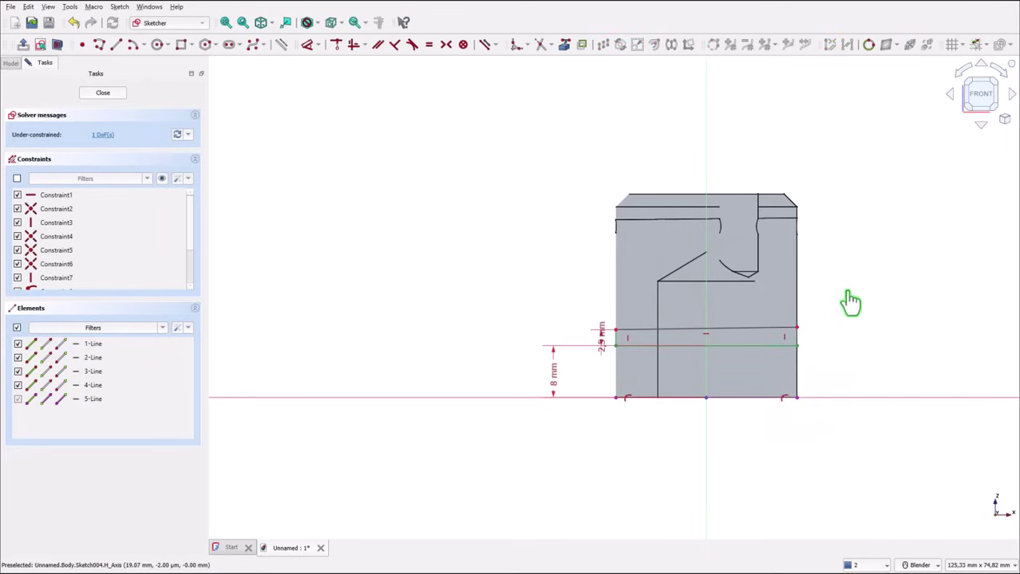
left_click(308, 45)
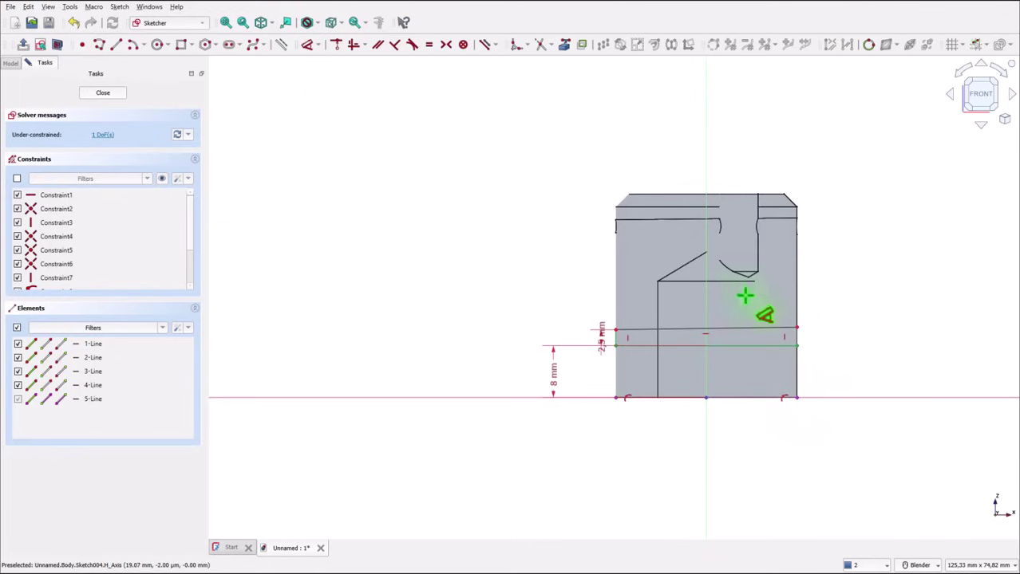
left_click(800, 343)
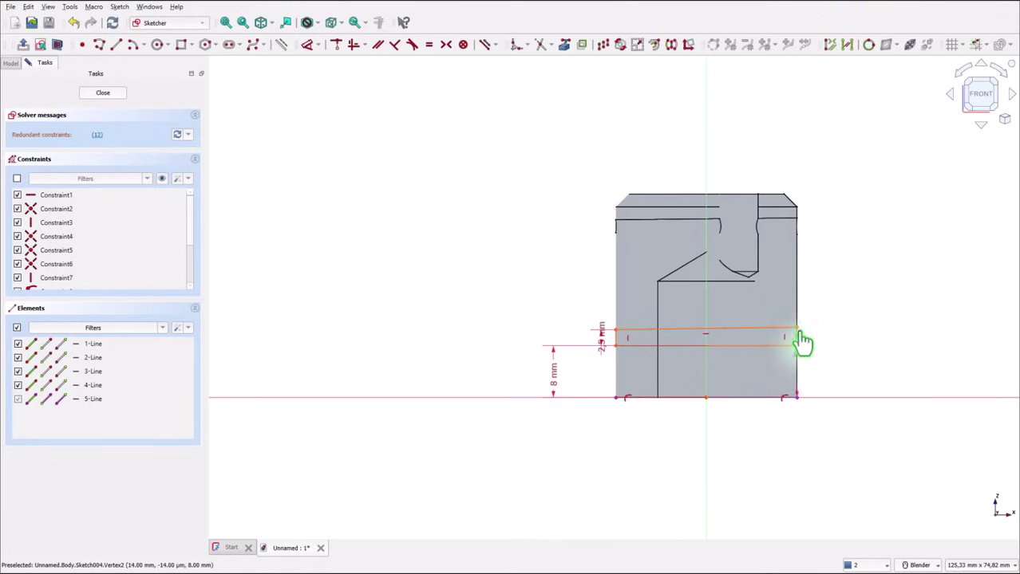
left_click(799, 343)
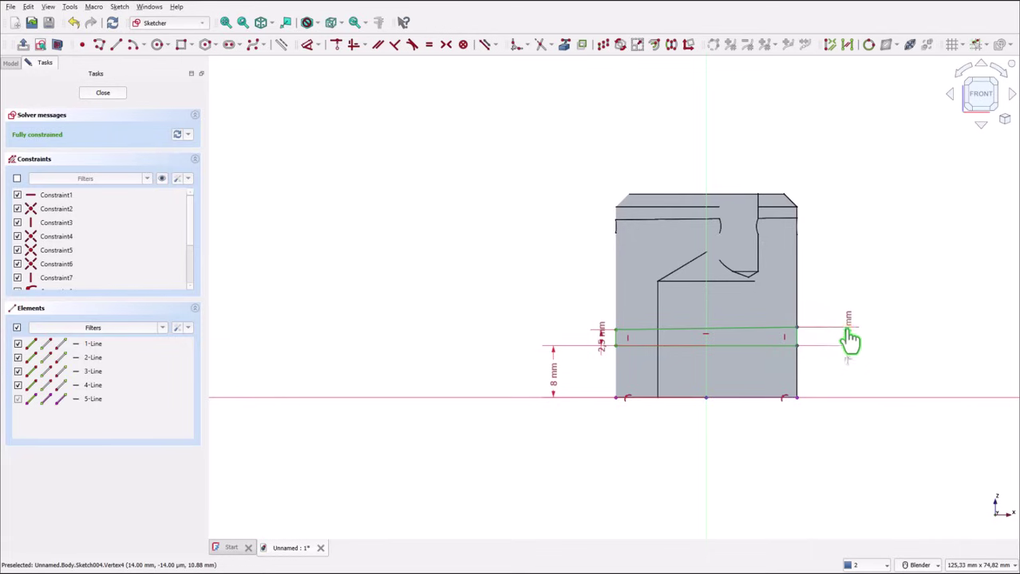
Dimension the rectangle's right side to (5+28/50)/2 = 2.78 mm and close Sketch004.
left_click(852, 279)
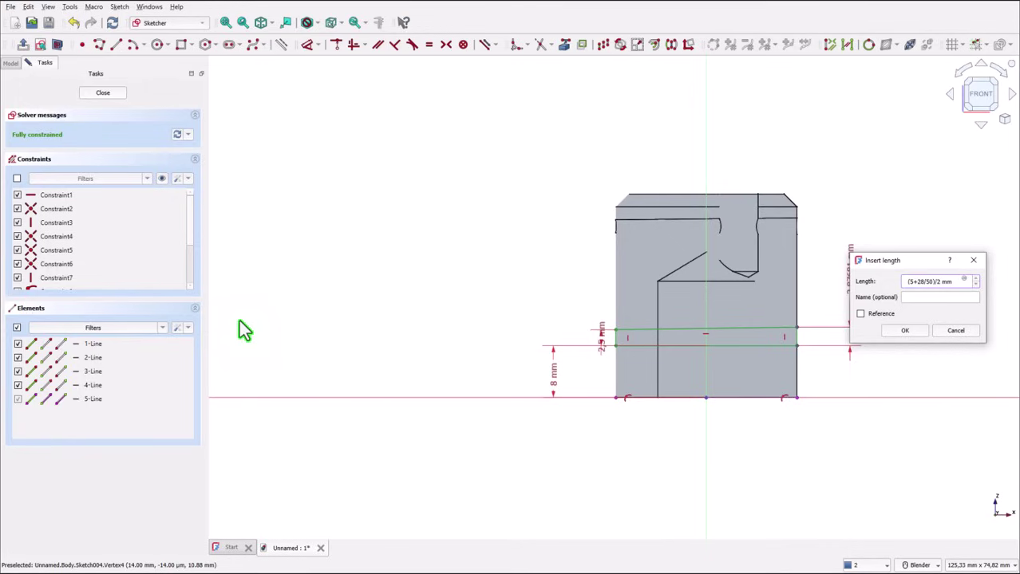
left_click(895, 332)
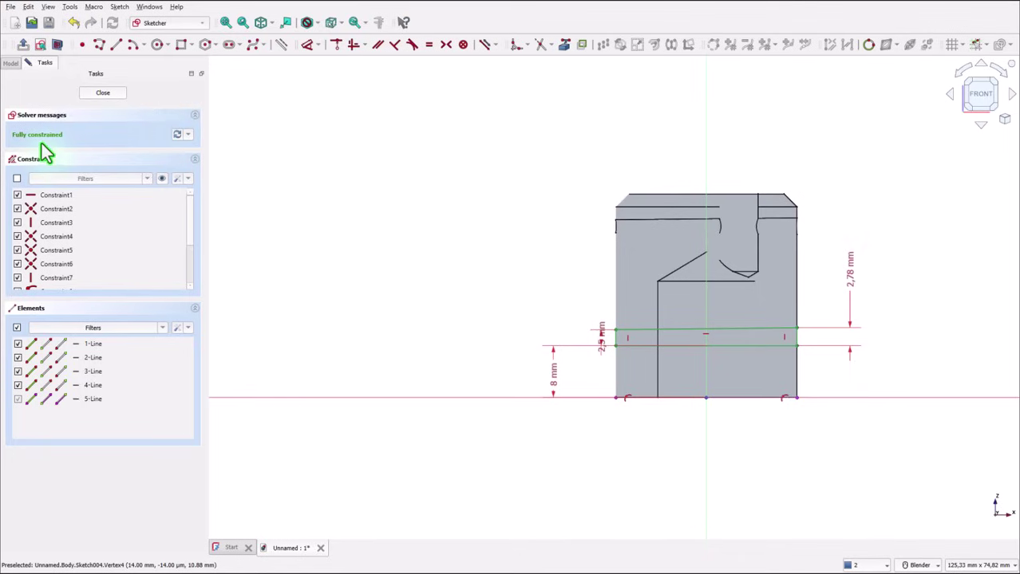
left_click(110, 93)
Create a datum line through the two endpoints of Sketch004's edge inside the bore.
key("5")
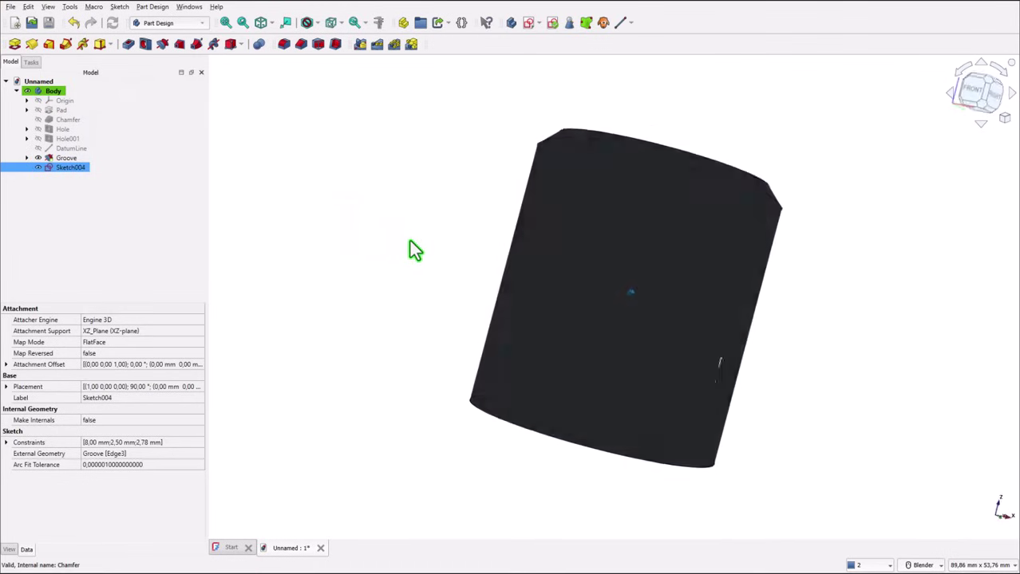
key("0")
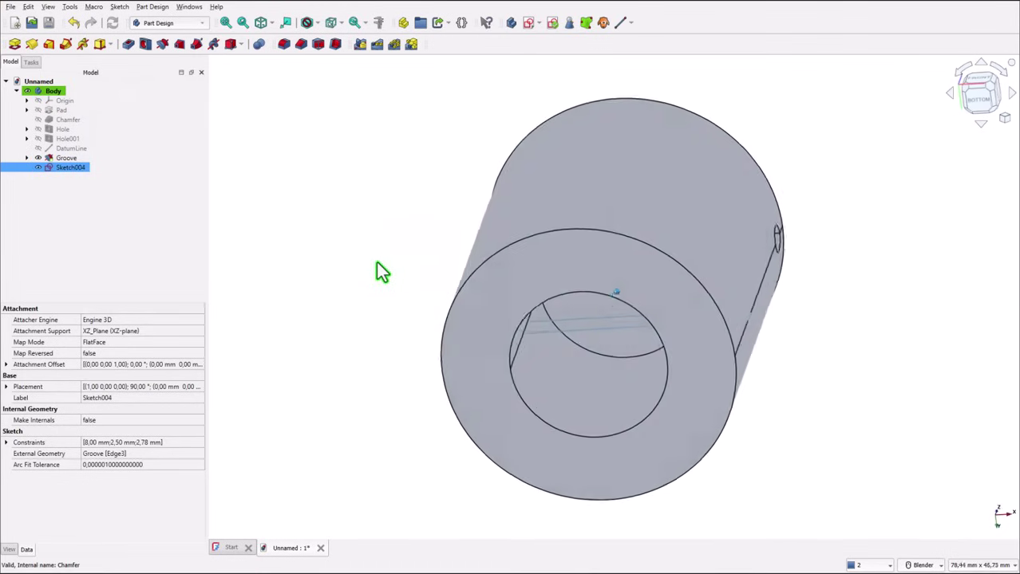
left_click(368, 192)
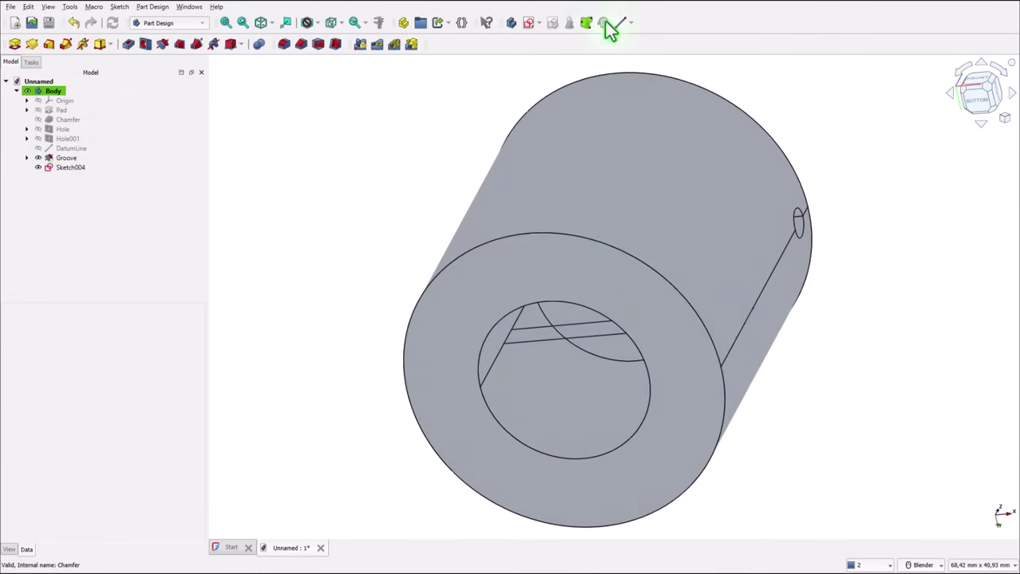
left_click(622, 24)
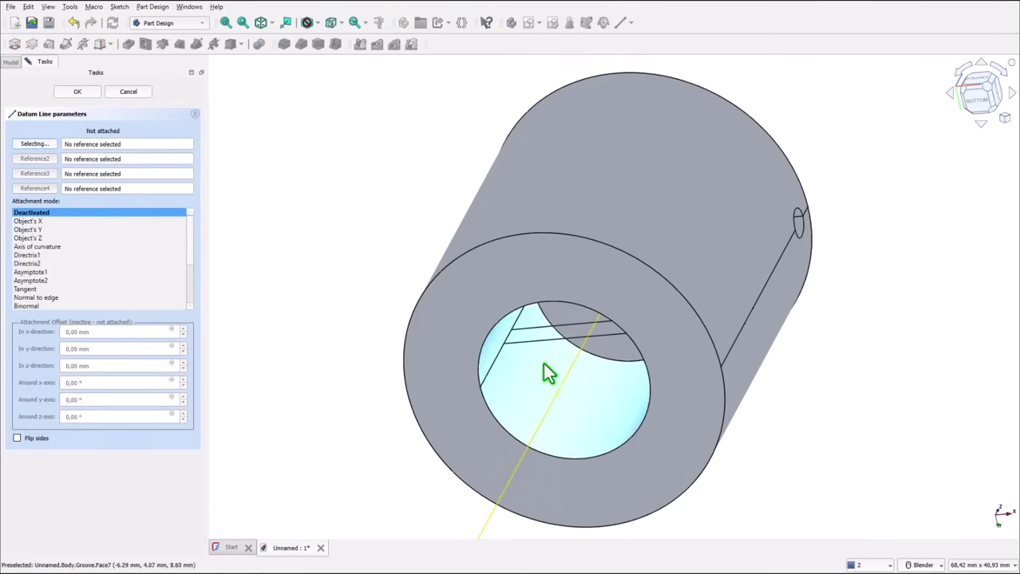
left_click(546, 342)
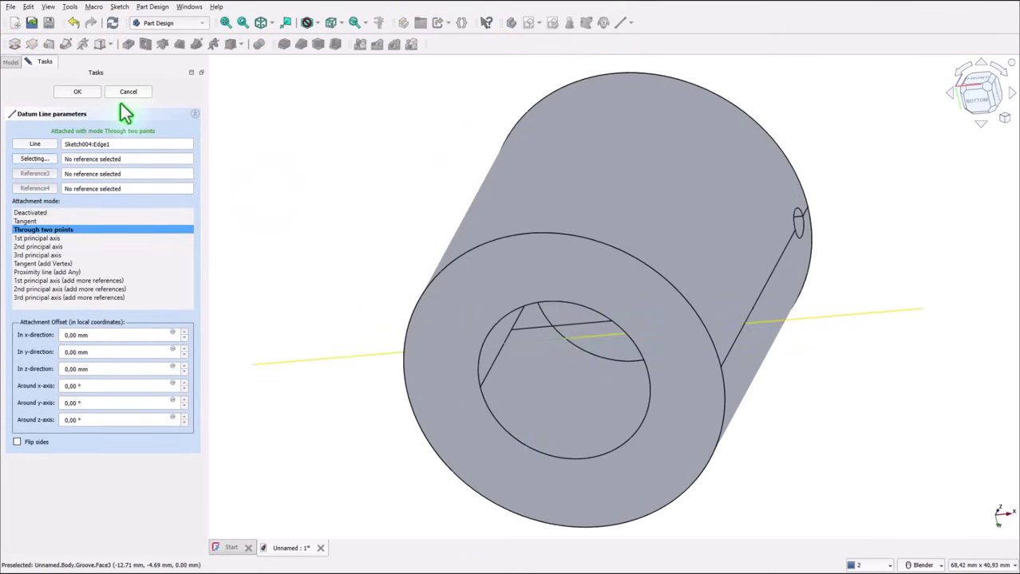
left_click(71, 92)
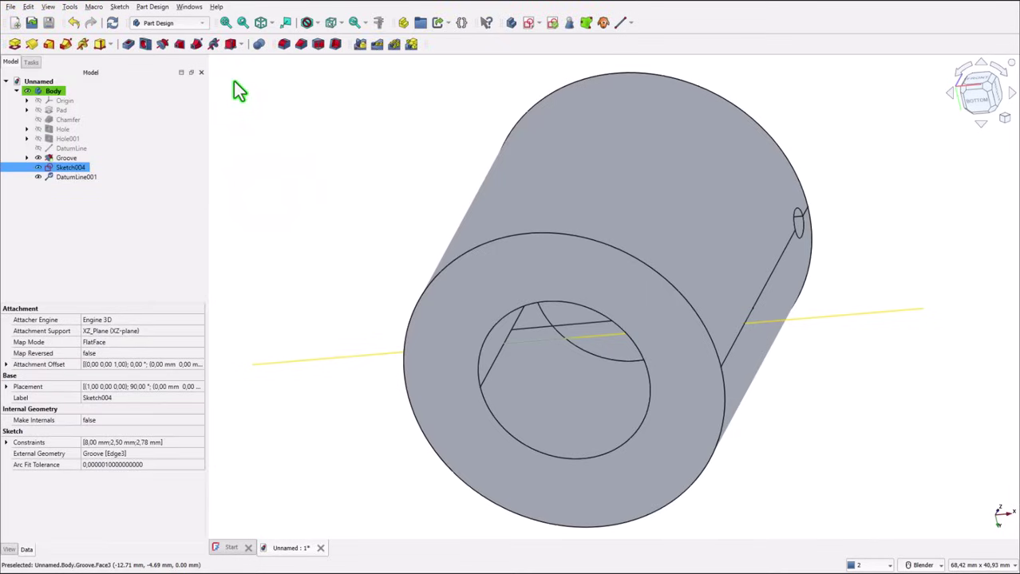
left_click(162, 45)
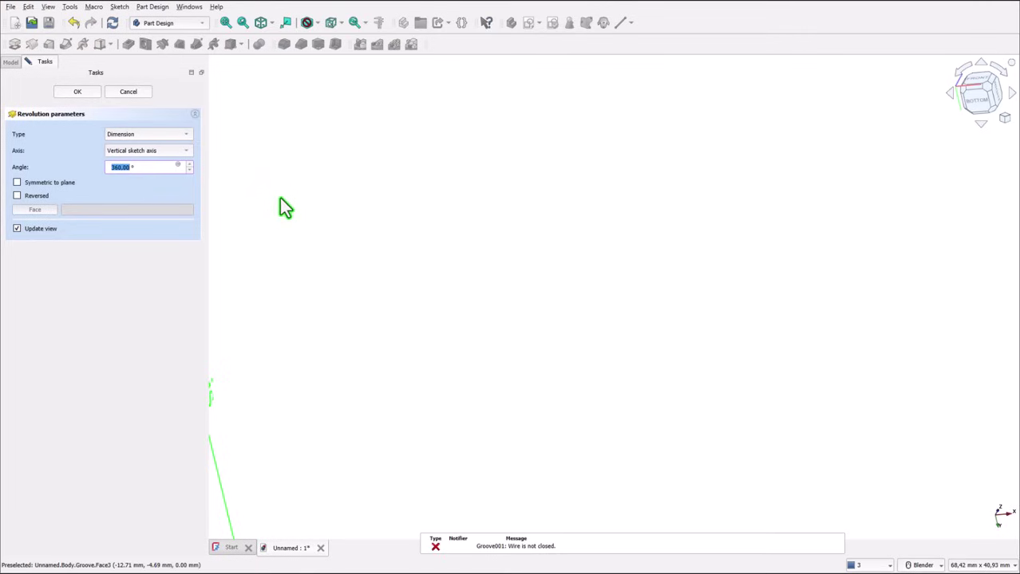
left_click(139, 150)
left_click(142, 206)
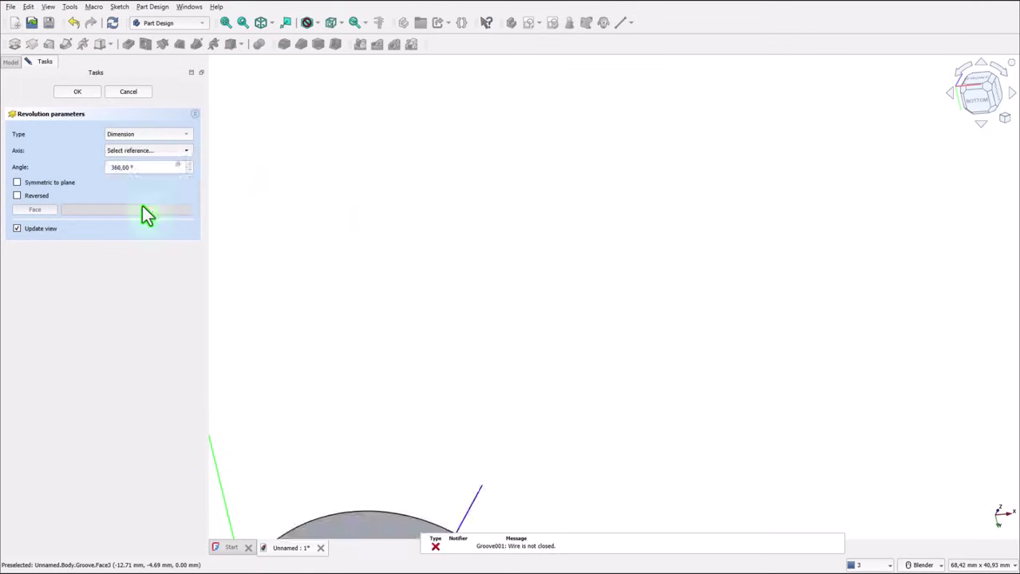
middle_click_drag(481, 359, 640, 346)
left_click(643, 366)
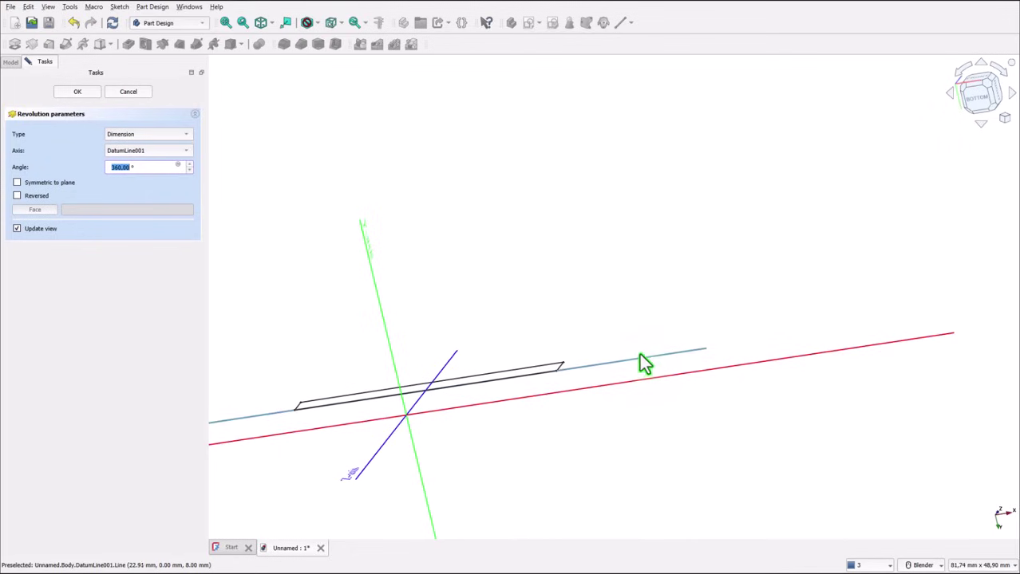
middle_click_drag(537, 218, 259, 153)
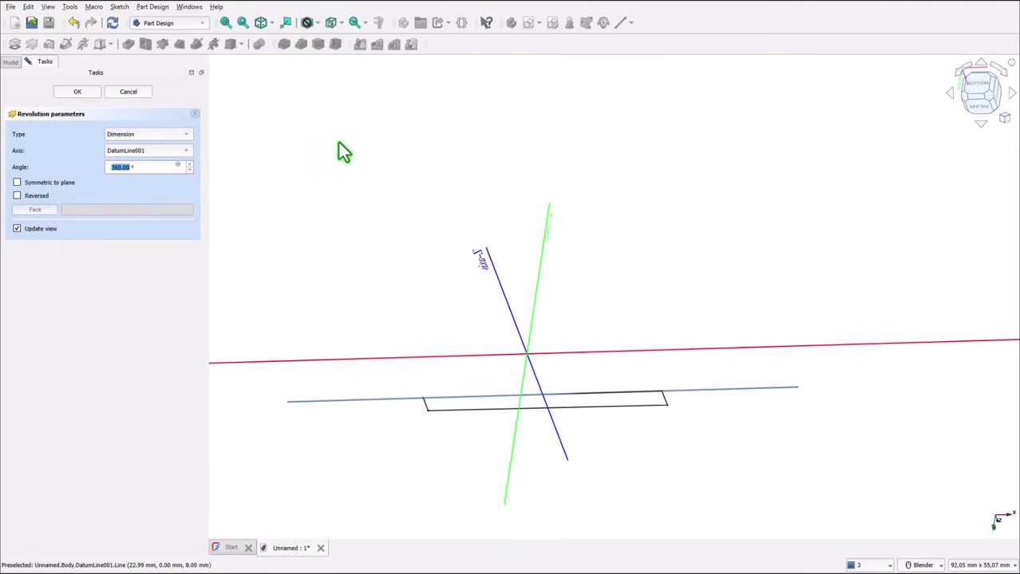
left_click(72, 96)
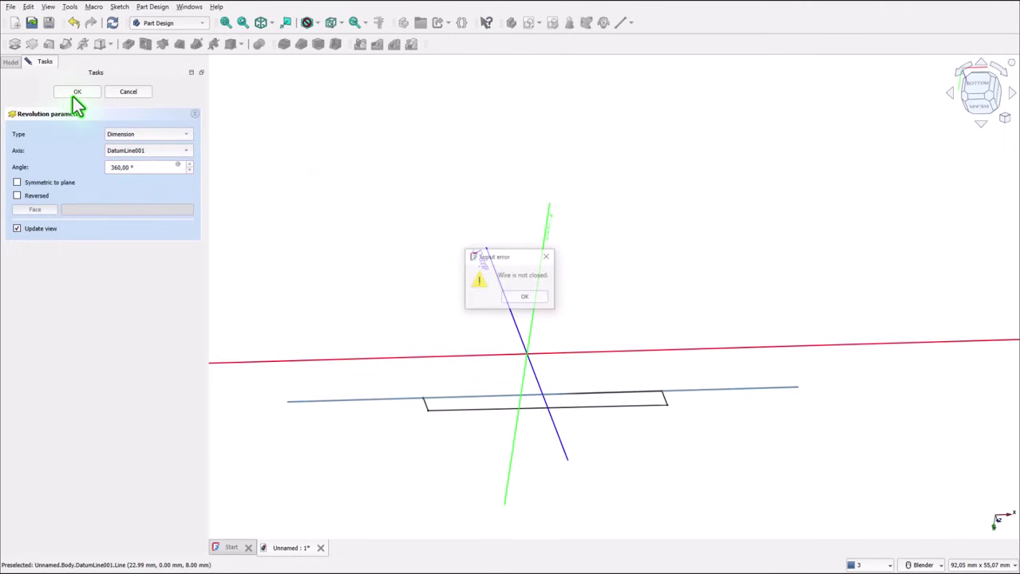
left_click(525, 296)
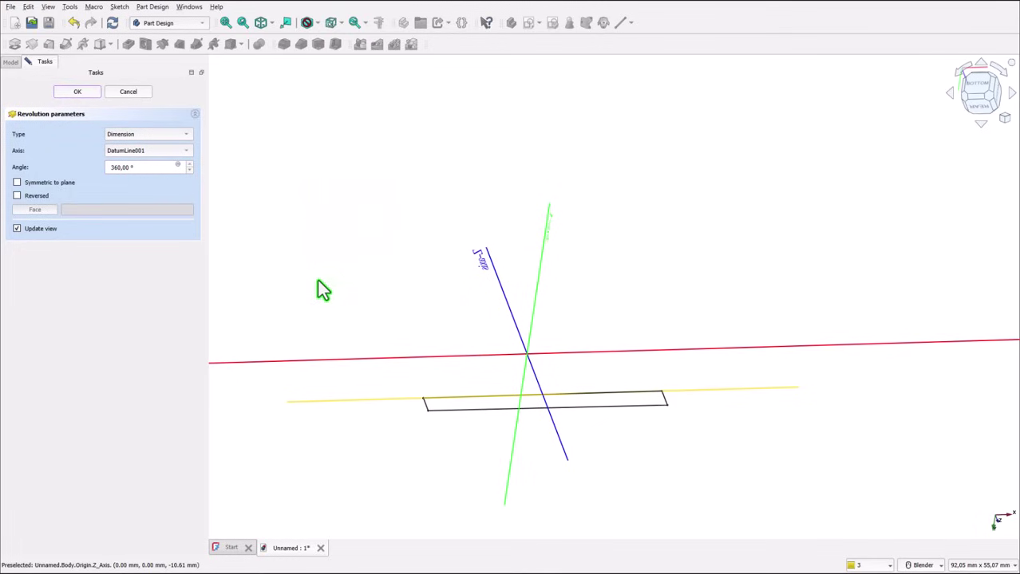
Cancel the failed groove, validate Sketch004 and enable its constraint orientation locking.
left_click(125, 93)
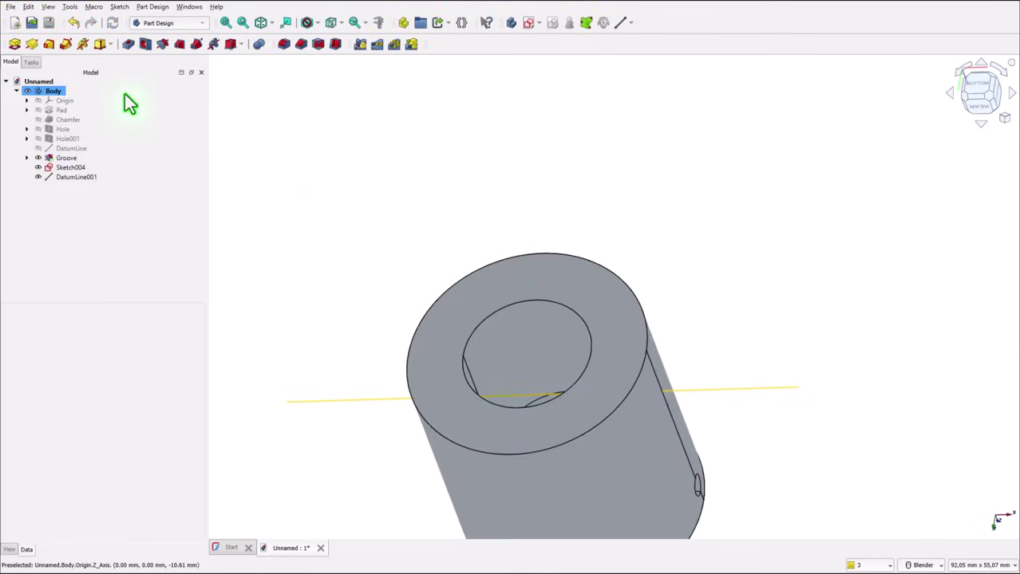
left_click(70, 168)
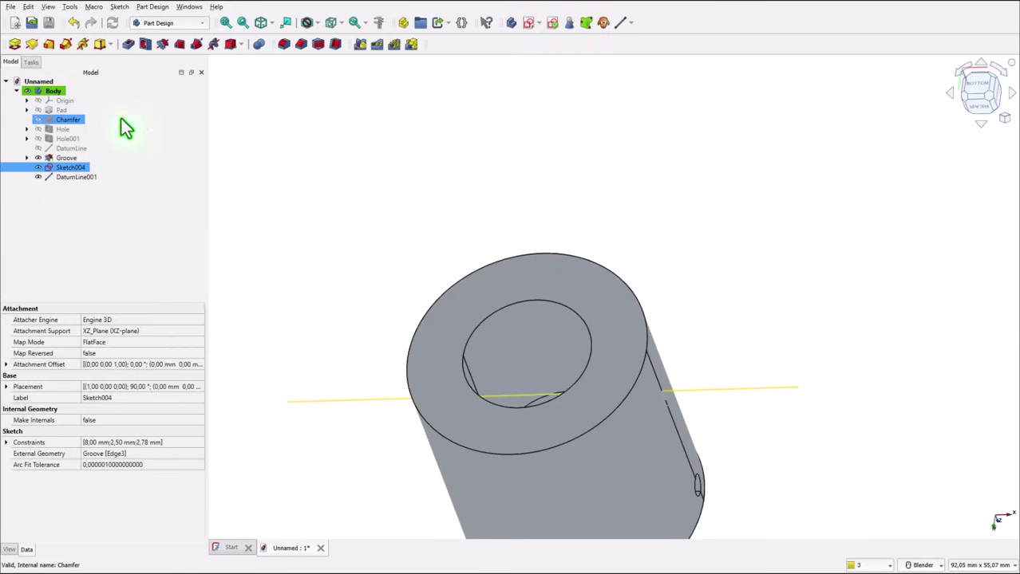
left_click(120, 7)
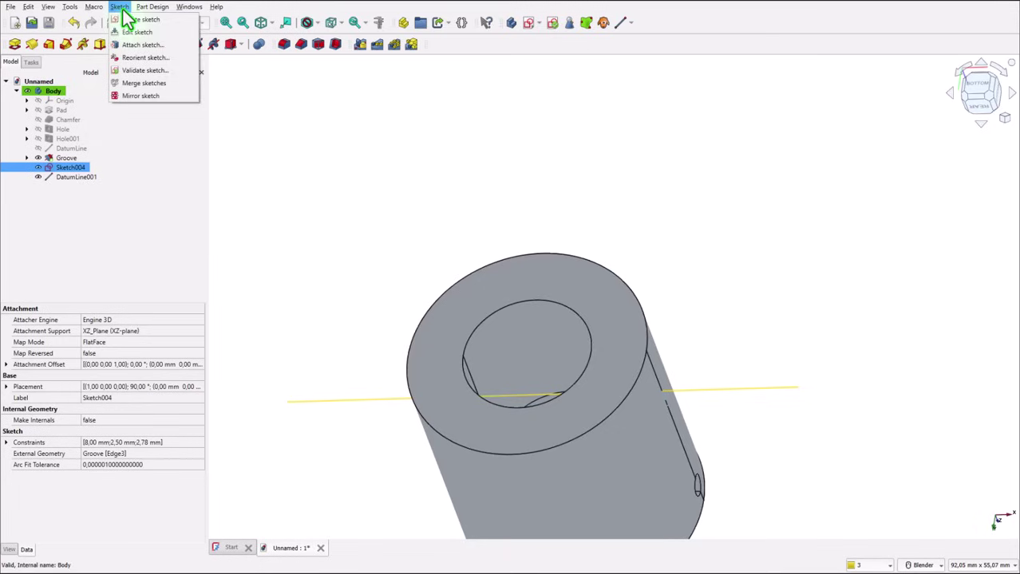
left_click(142, 74)
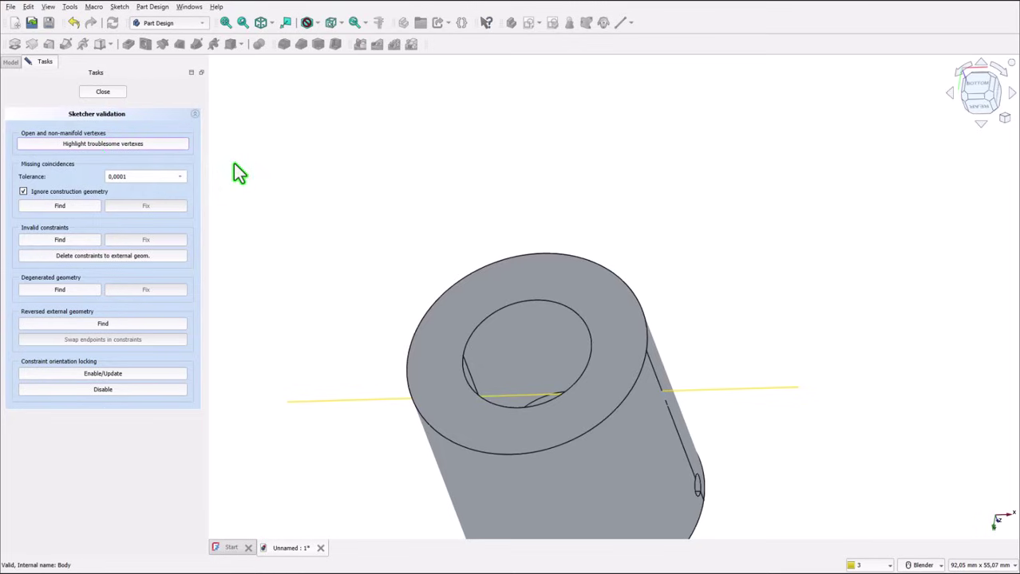
mouse_move(982, 182)
middle_mouse_down()
mouse_move(777, 318)
mouse_move(769, 346)
mouse_move(705, 337)
mouse_move(757, 346)
mouse_move(785, 416)
mouse_move(769, 433)
mouse_move(759, 426)
mouse_move(796, 282)
mouse_move(726, 297)
mouse_move(683, 323)
mouse_move(664, 303)
mouse_move(420, 221)
mouse_move(446, 145)
mouse_move(343, 226)
middle_mouse_up()
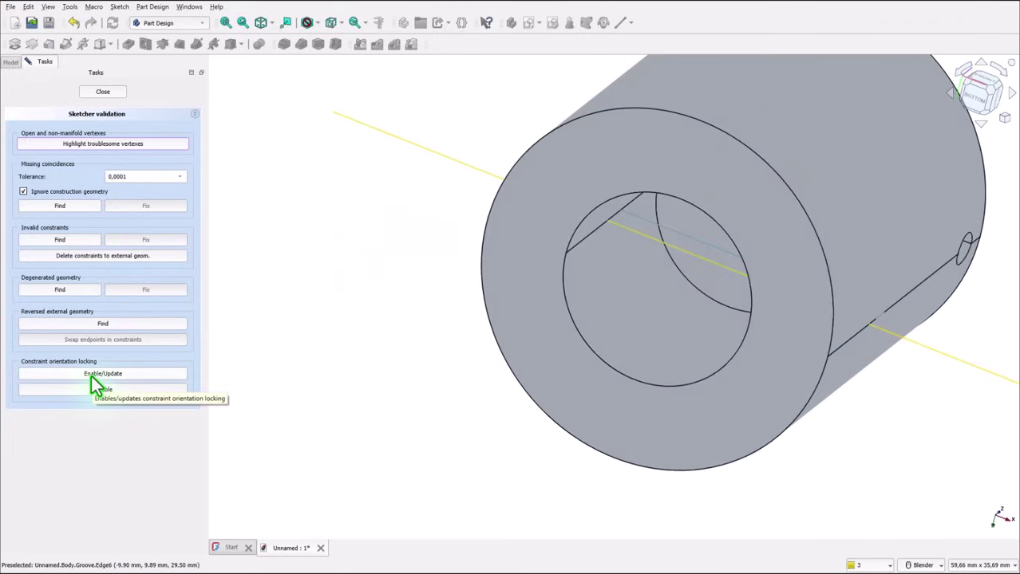
left_click(92, 375)
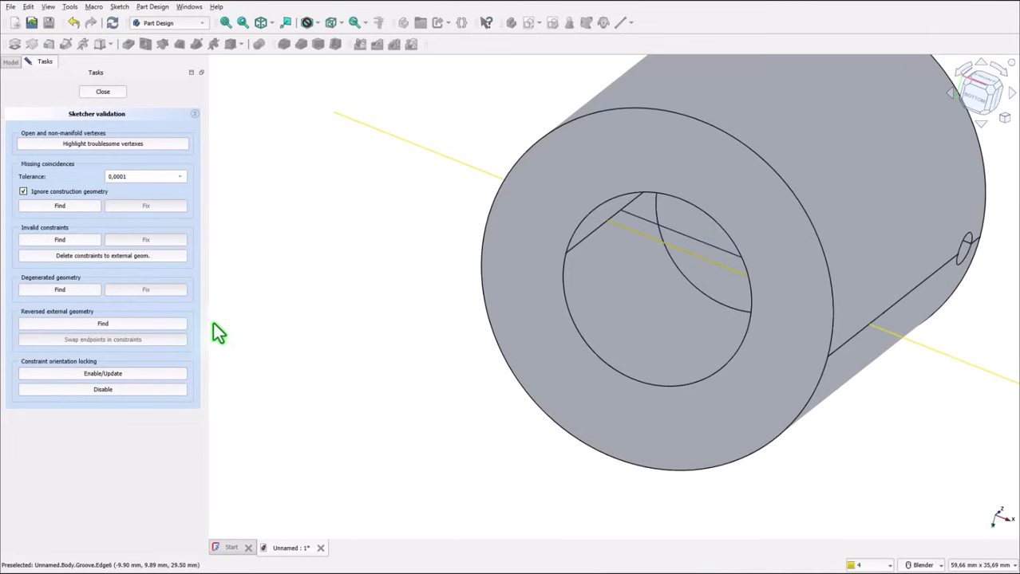
Groove Sketch004 a full 360° about DatumLine001 to cut the second tapered cross hole.
left_click(103, 93)
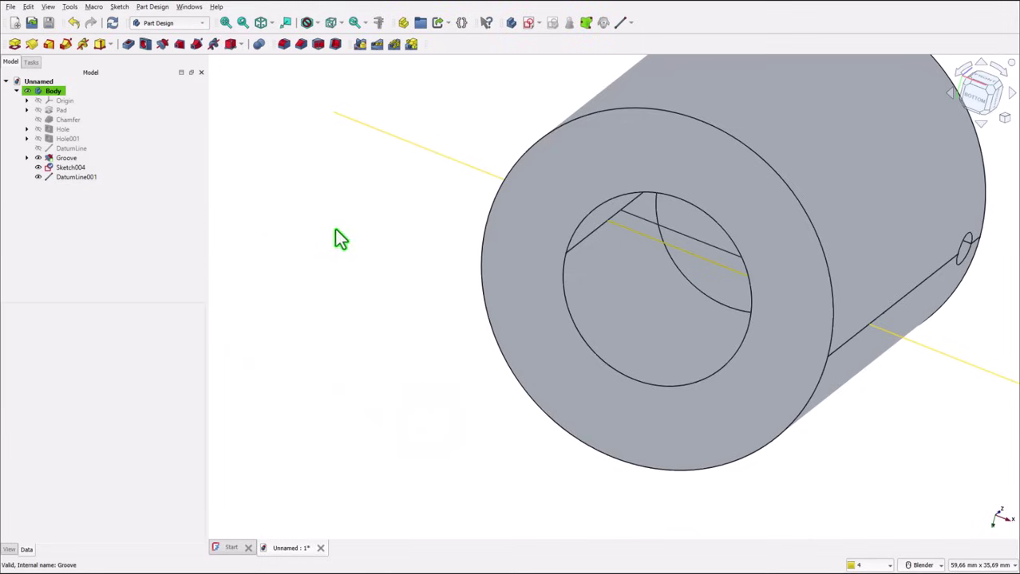
left_click(176, 45)
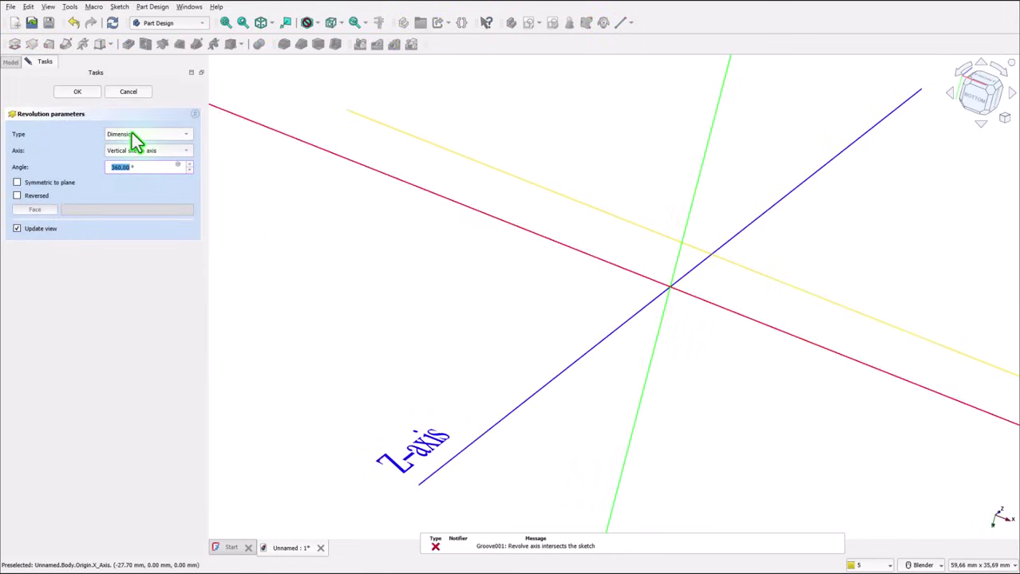
left_click(132, 153)
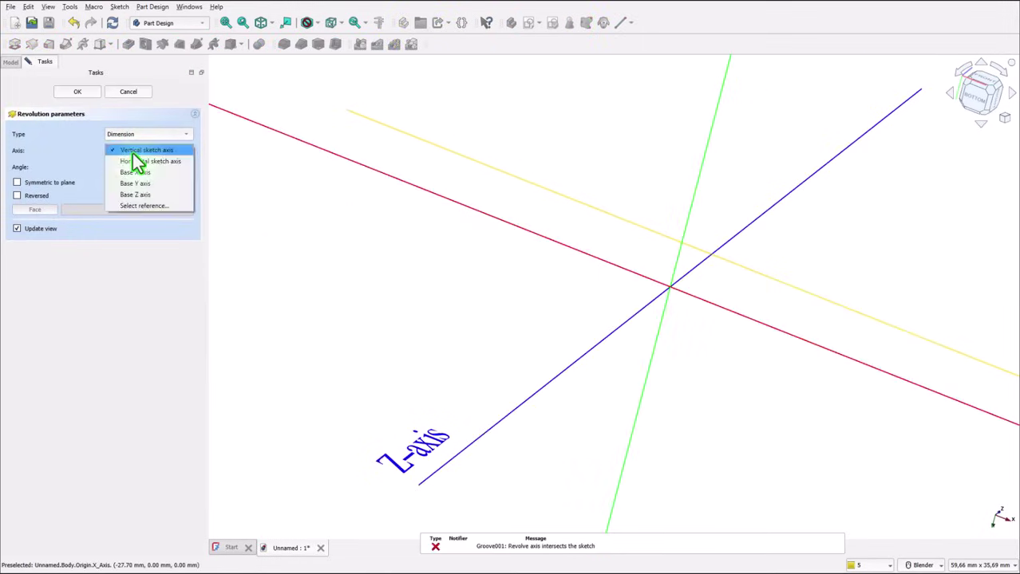
left_click(155, 207)
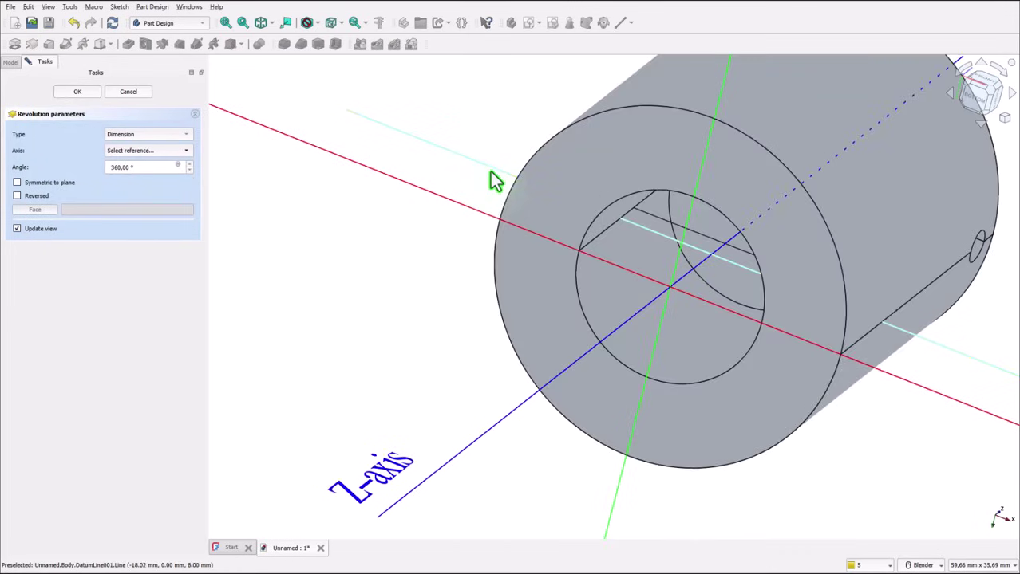
left_click(492, 173)
middle_click_drag(437, 211, 471, 163)
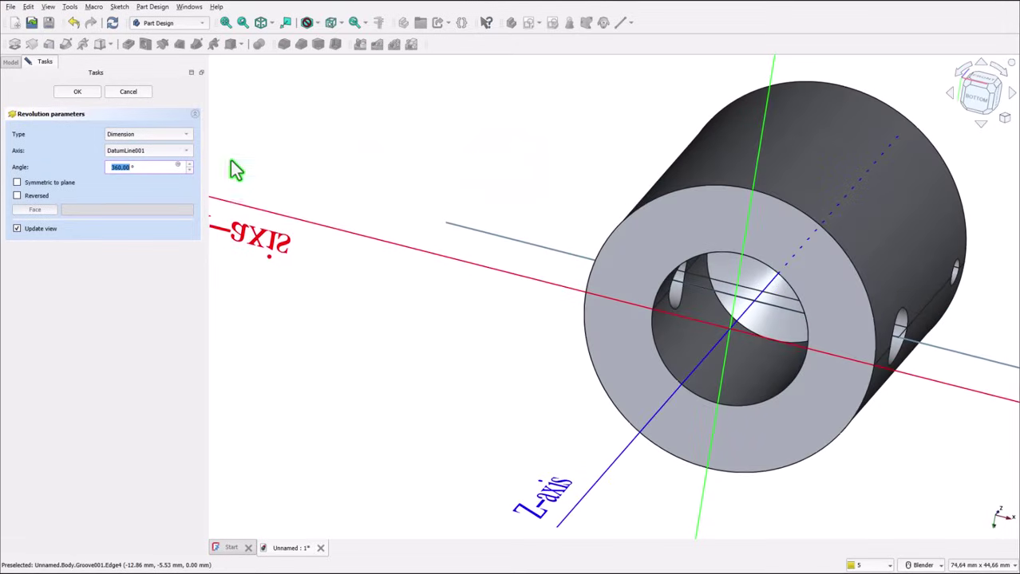
left_click(82, 95)
middle_click_drag(368, 165, 477, 216)
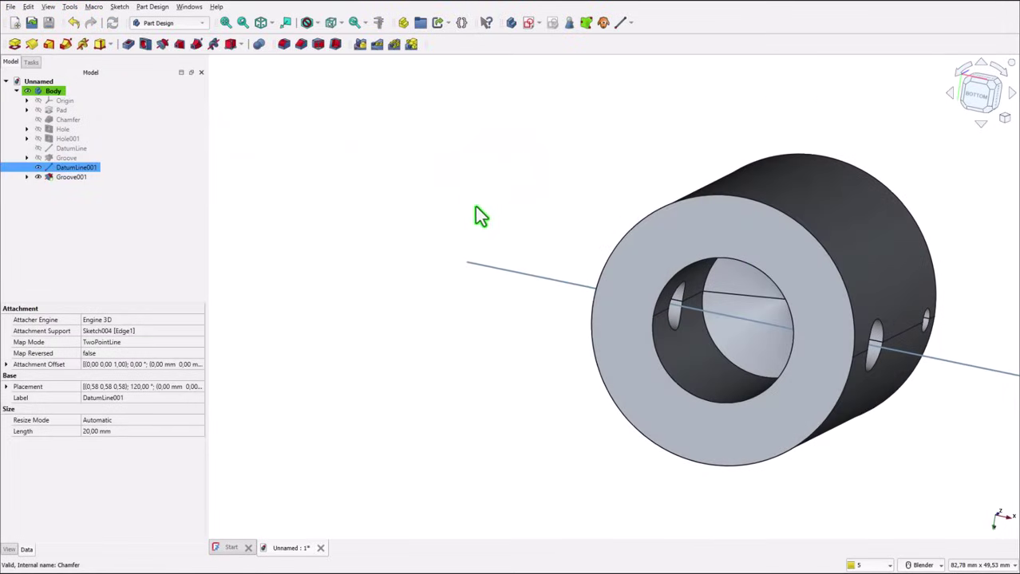
Hide DatumLine001 and fit the finished spigot in the isometric view.
left_click(37, 168)
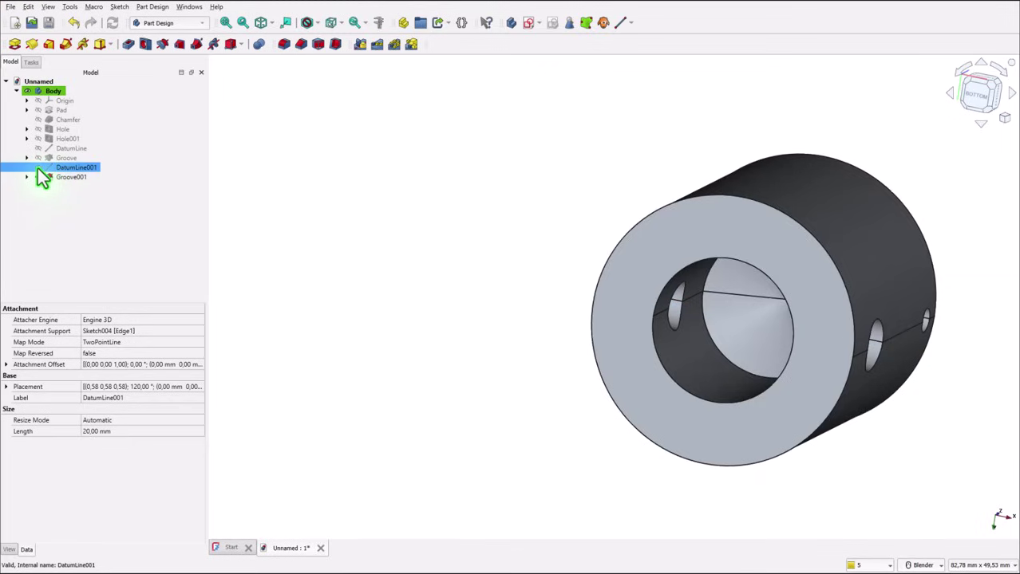
left_click(345, 174)
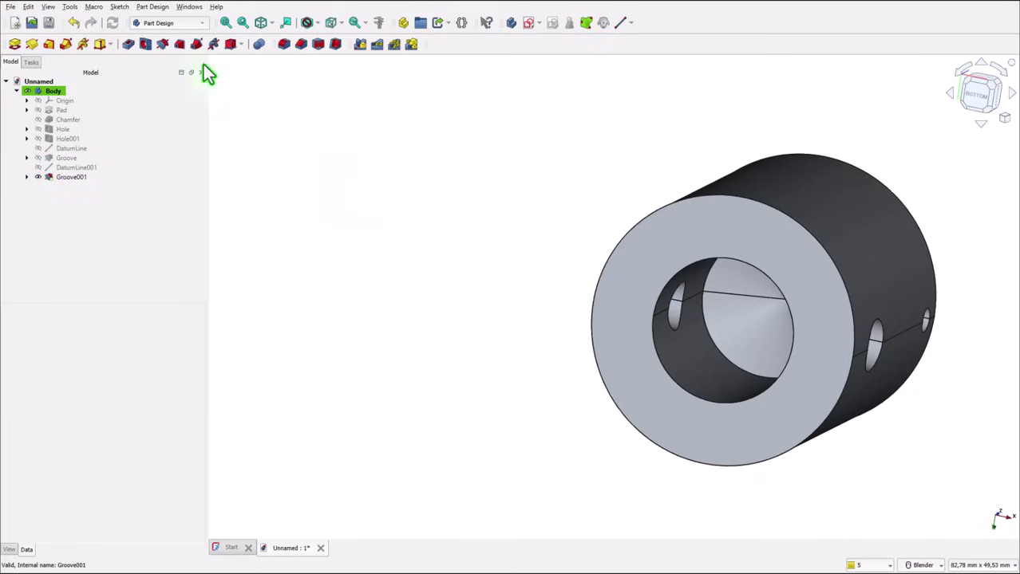
left_click(261, 23)
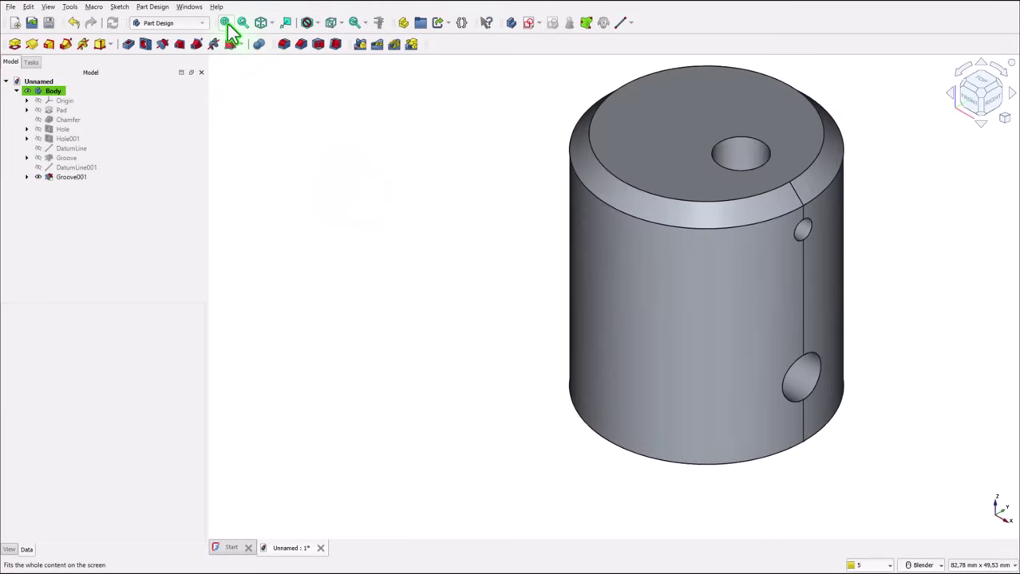
left_click(227, 24)
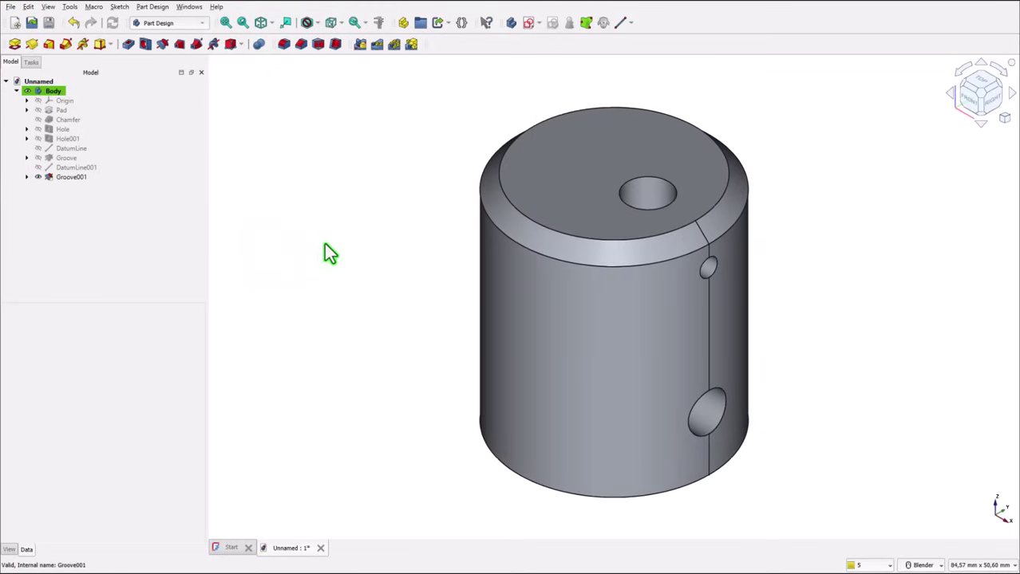